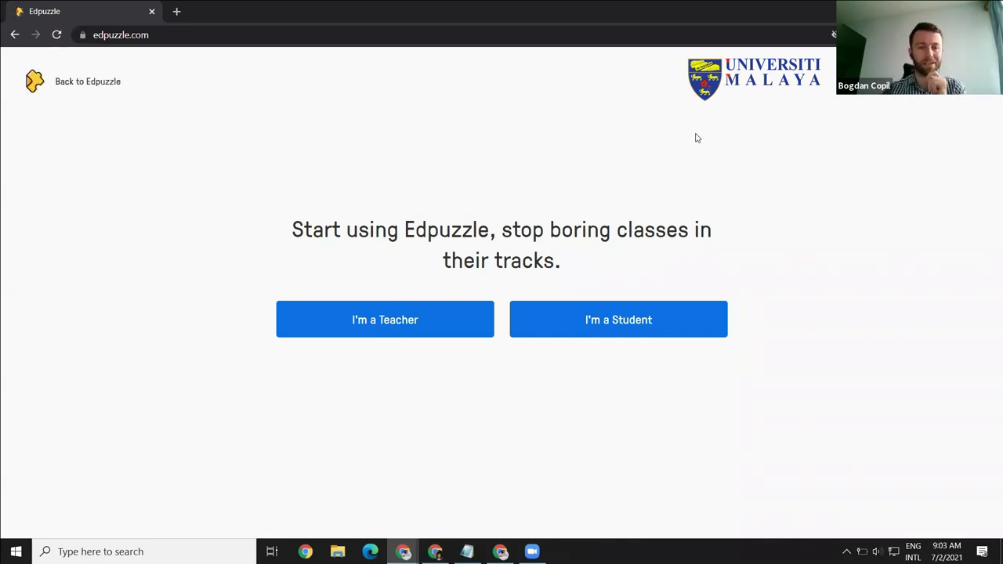
Step: Begin teacher sign-up with an Edpuzzle account, entering the first name, last name and e-mail address
left_click(373, 322)
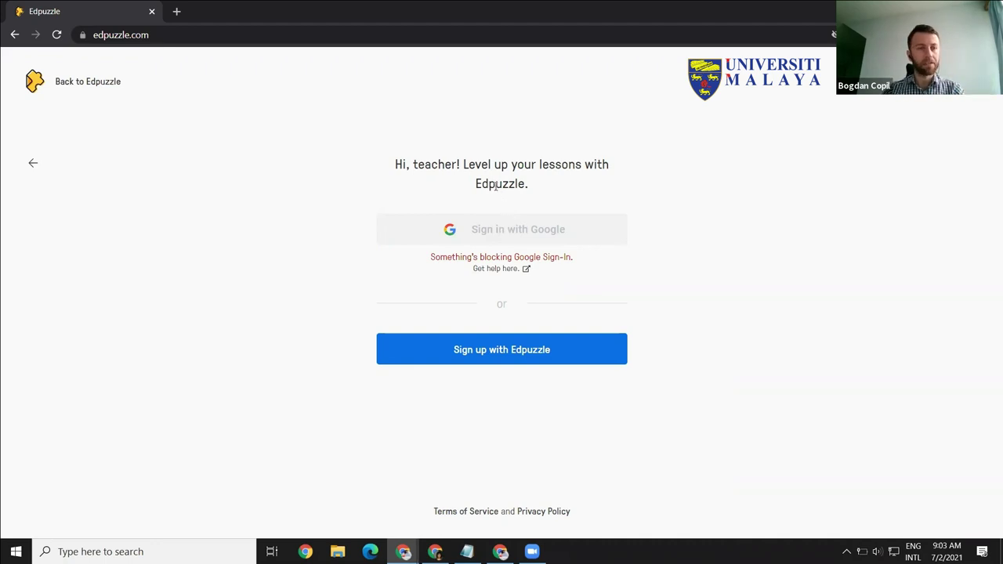
left_click(522, 355)
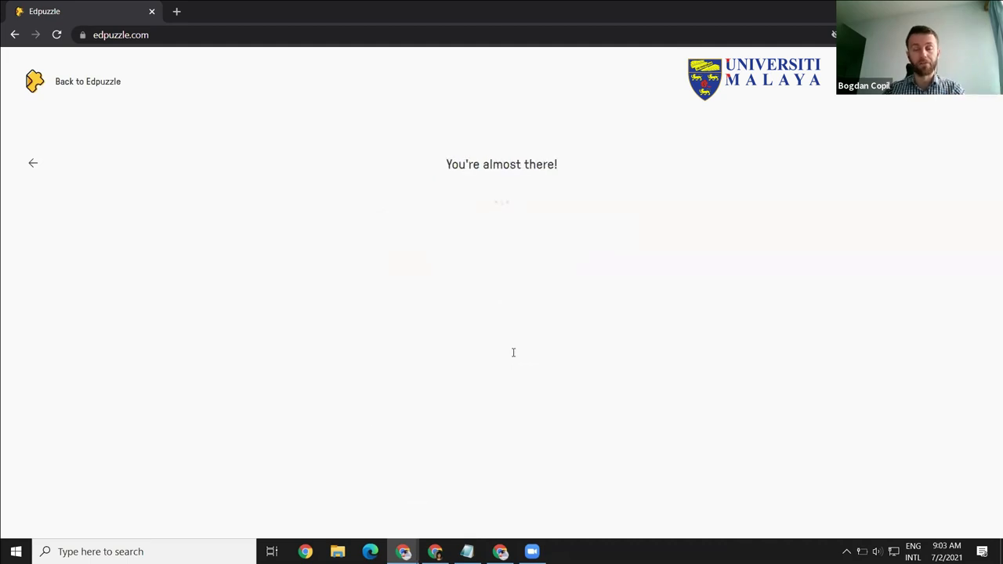
key("Tab")
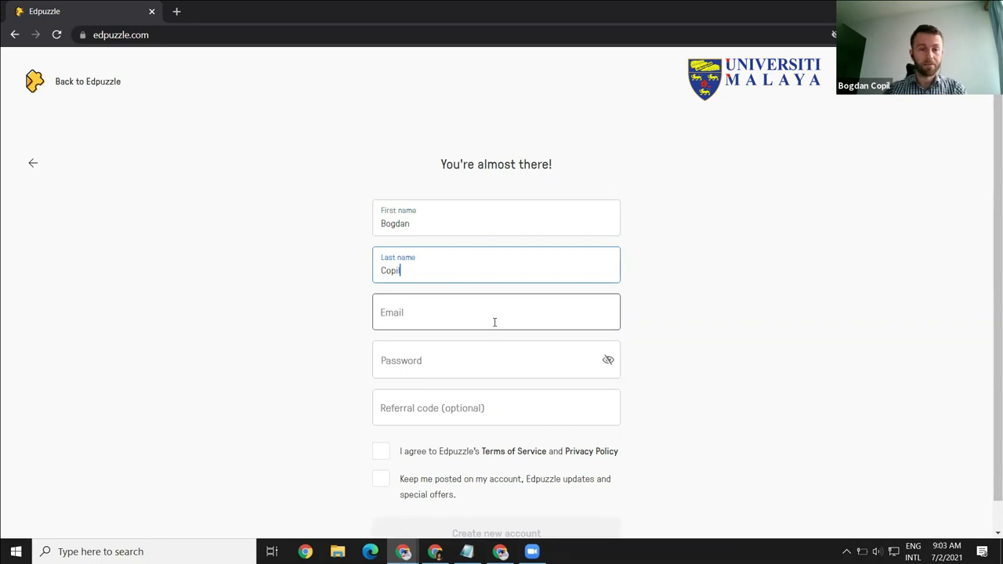
key("Tab")
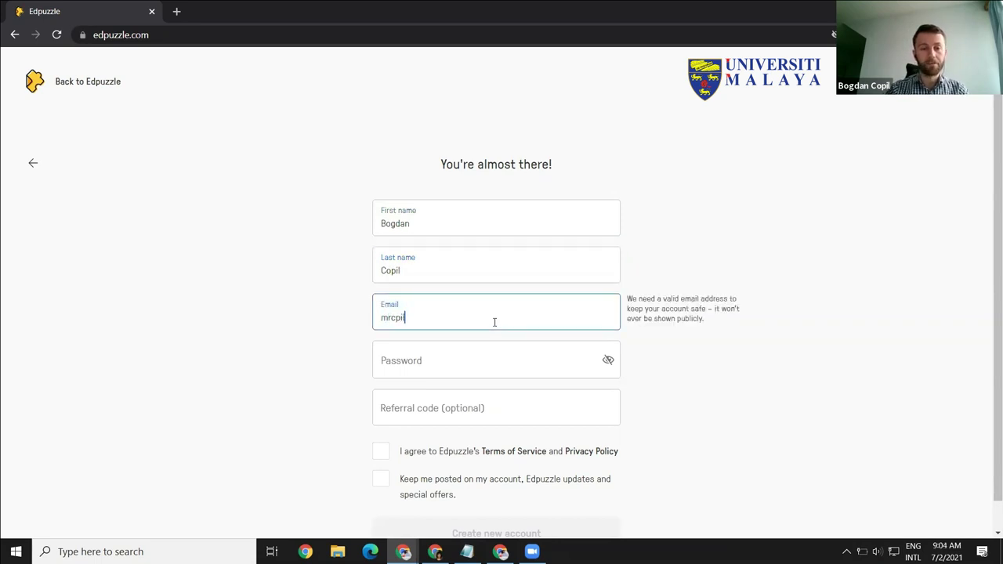
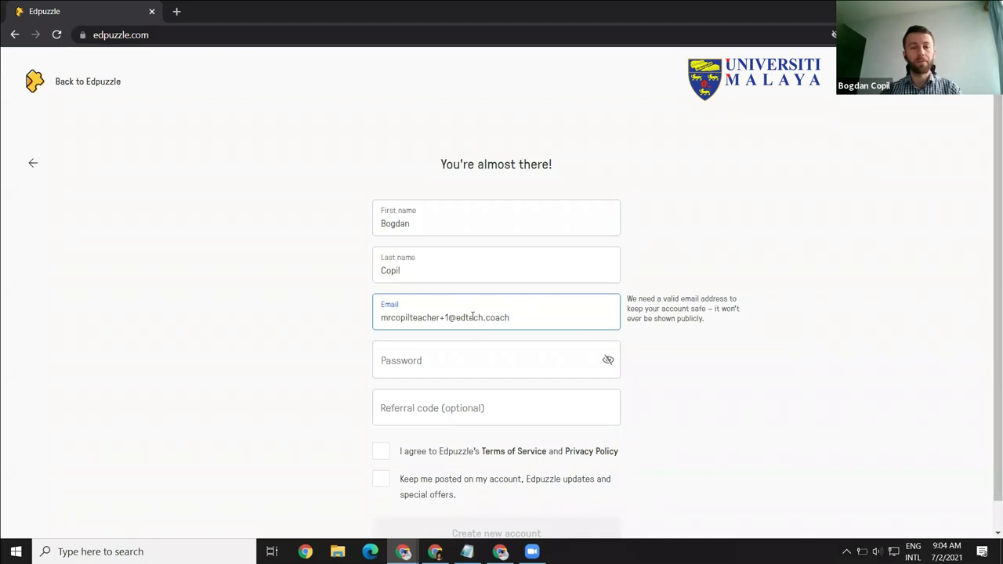
Step: Enter the account password, accept the terms, opt into updates and create the account
left_click(452, 351)
type("*********")
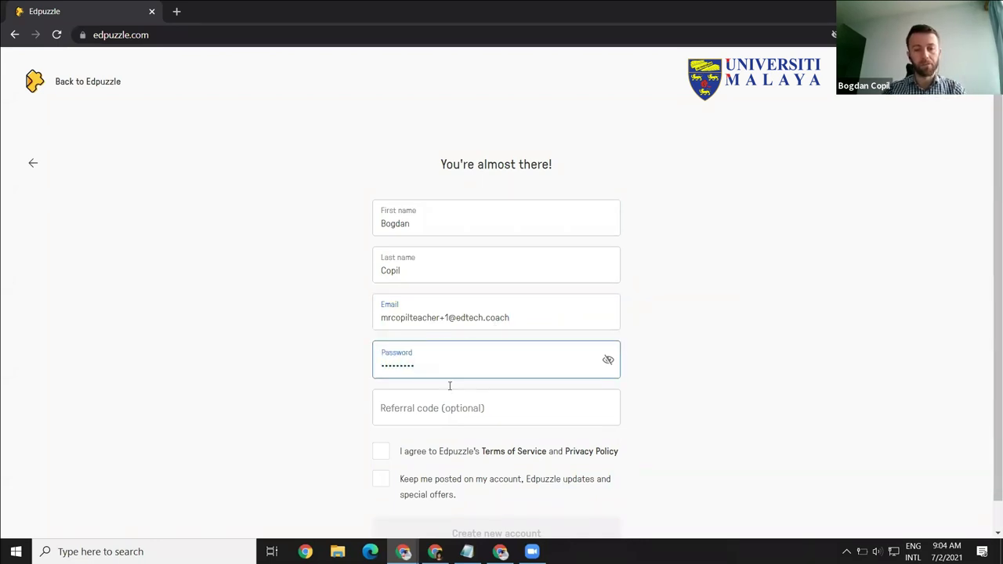
left_click(447, 413)
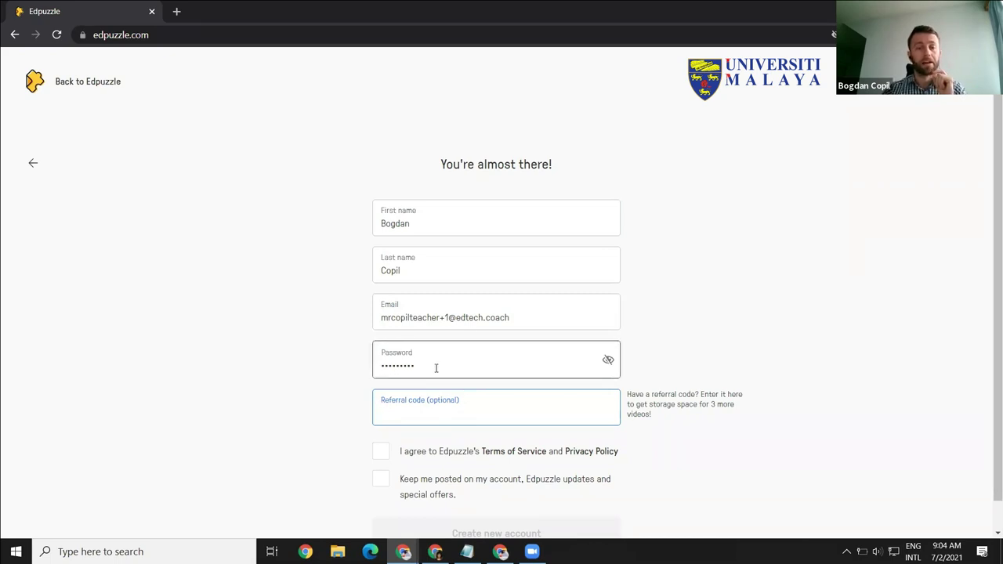
left_click(381, 451)
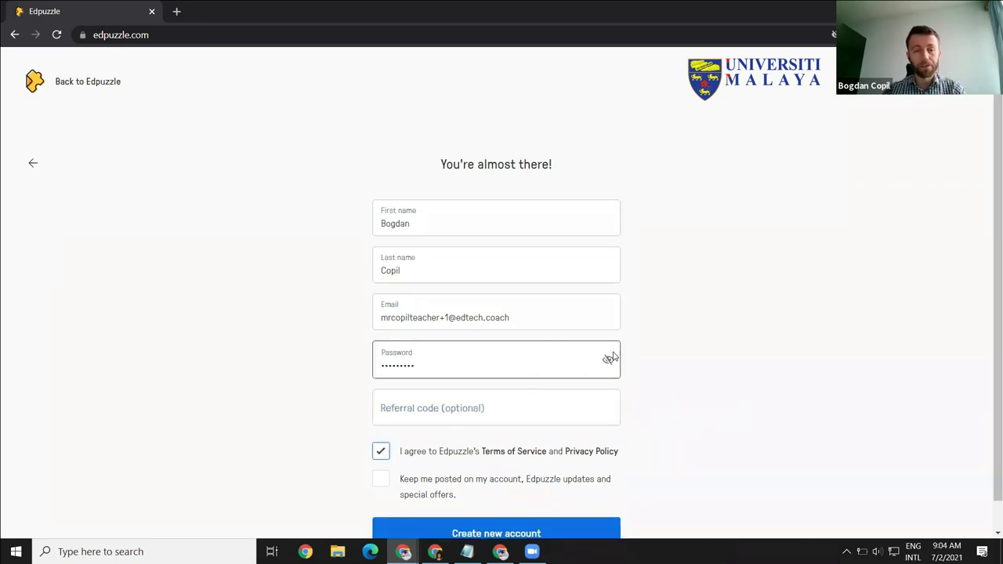
scroll(985, 224, "down", 1)
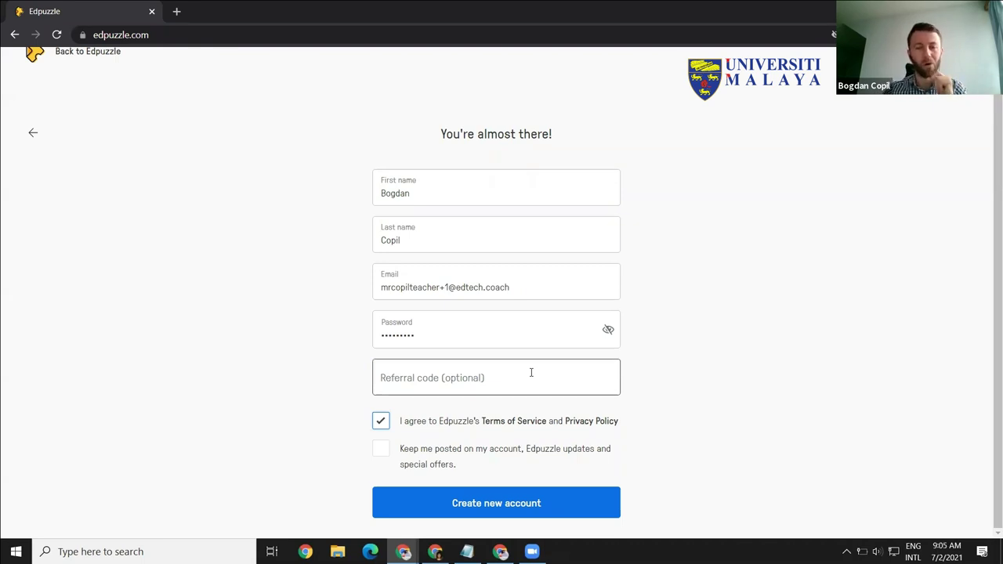
left_click(382, 452)
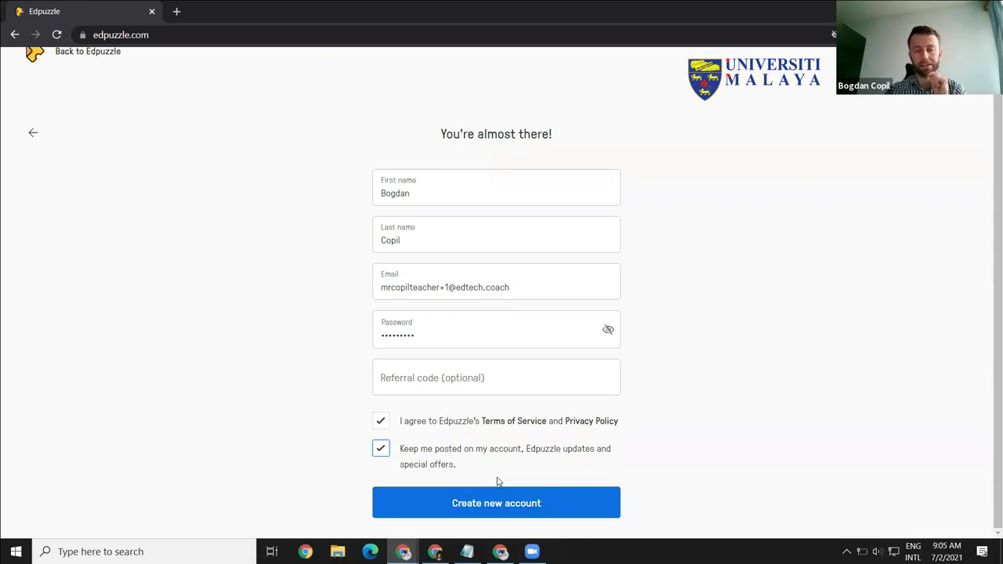
left_click(496, 507)
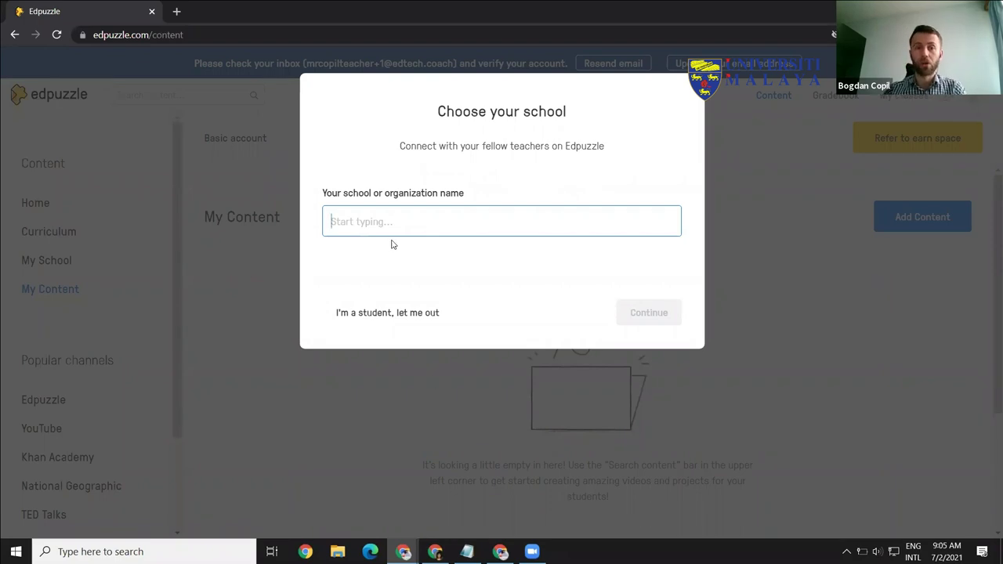
Step: Replace 'University Malaya' with 'edtech coach', pick EdTech Coach from suggestions and continue
type("Univer")
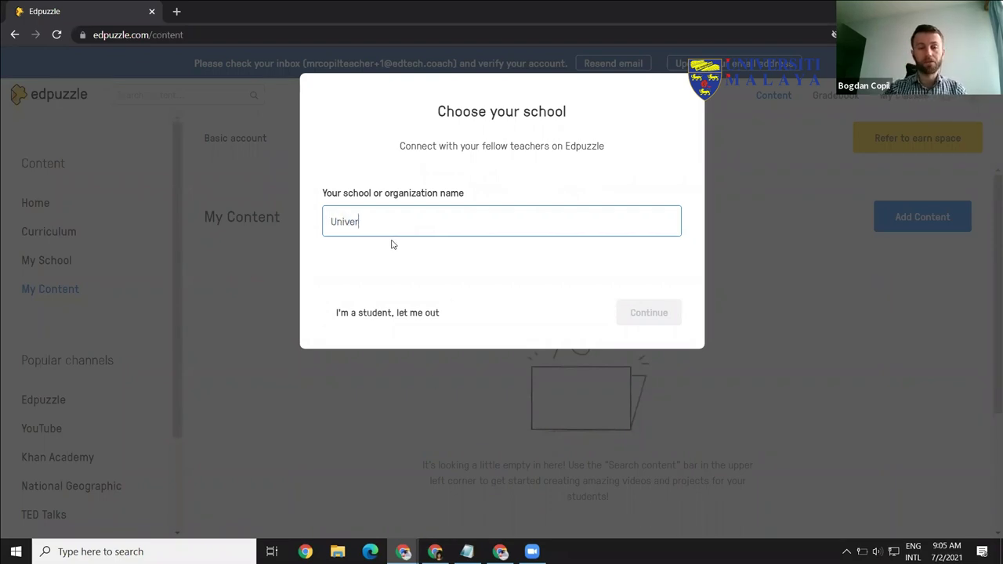
type("sity Malay")
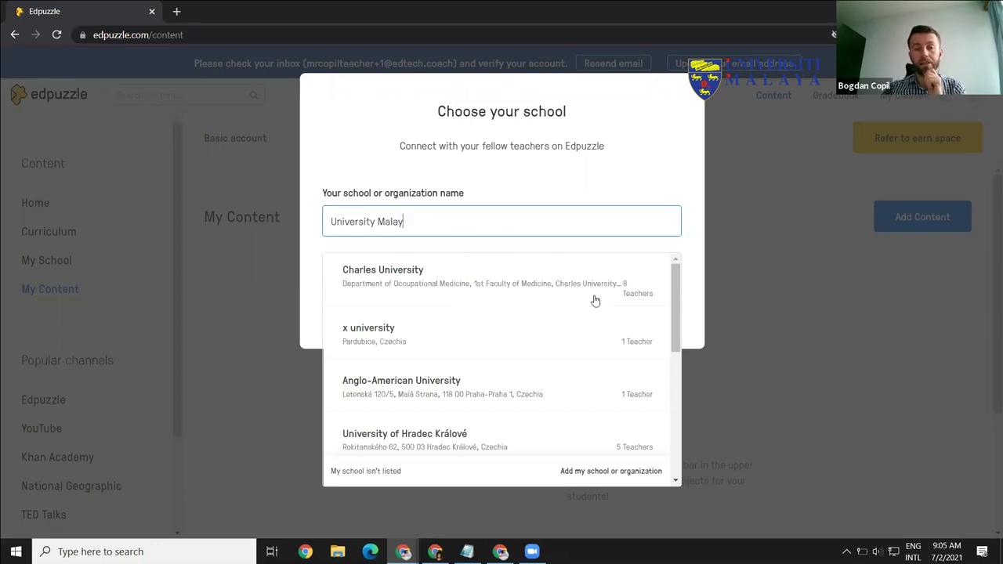
type("a")
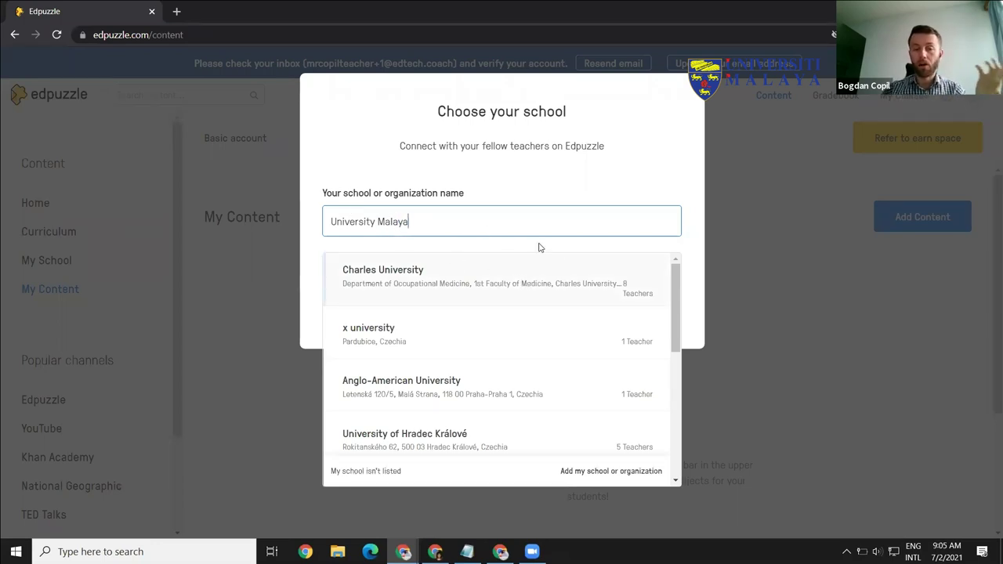
left_click_drag(676, 325, 692, 461)
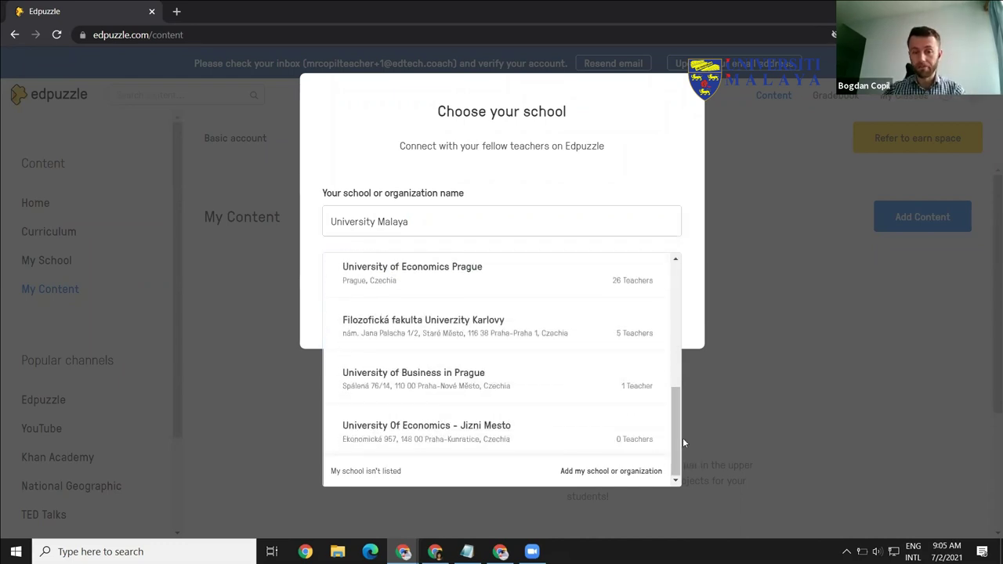
left_click_drag(680, 427, 664, 306)
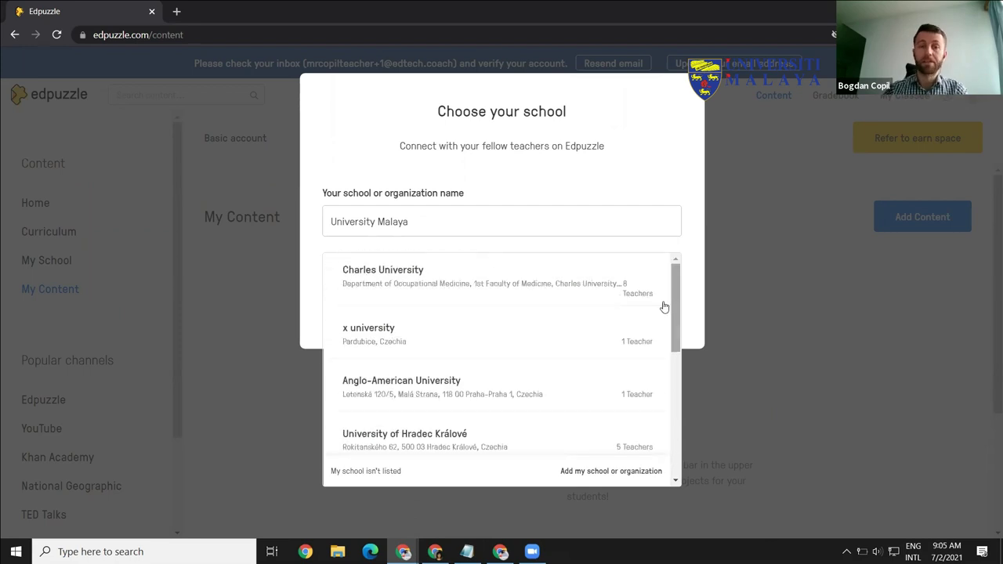
left_click(418, 218)
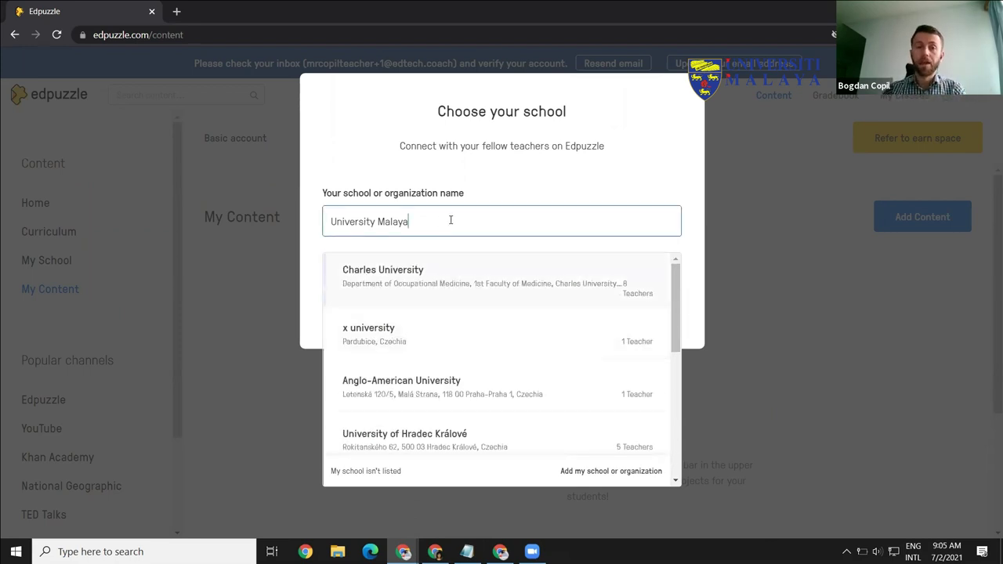
left_click_drag(450, 220, 318, 225)
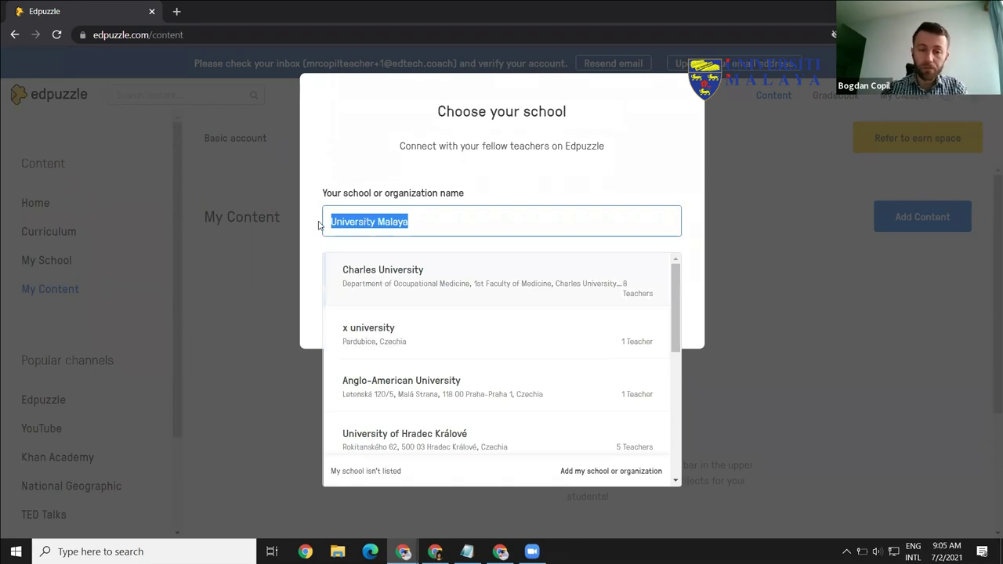
key("BackSpace")
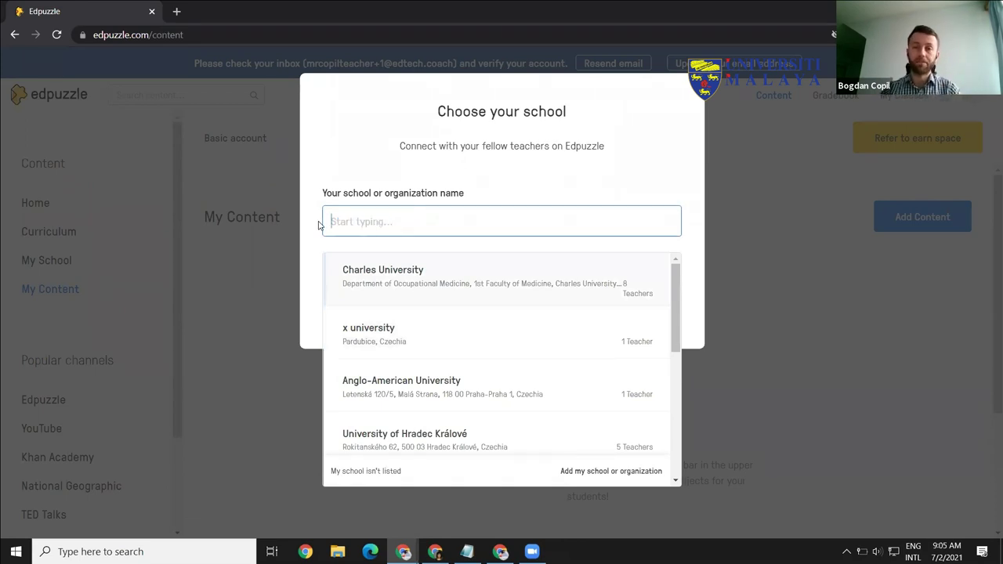
type("edtech coach")
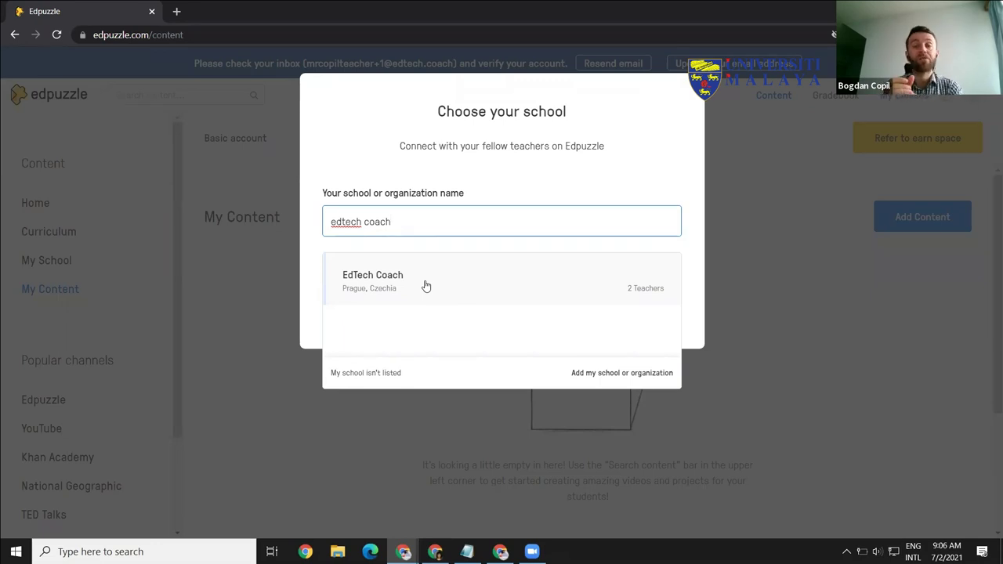
left_click(404, 272)
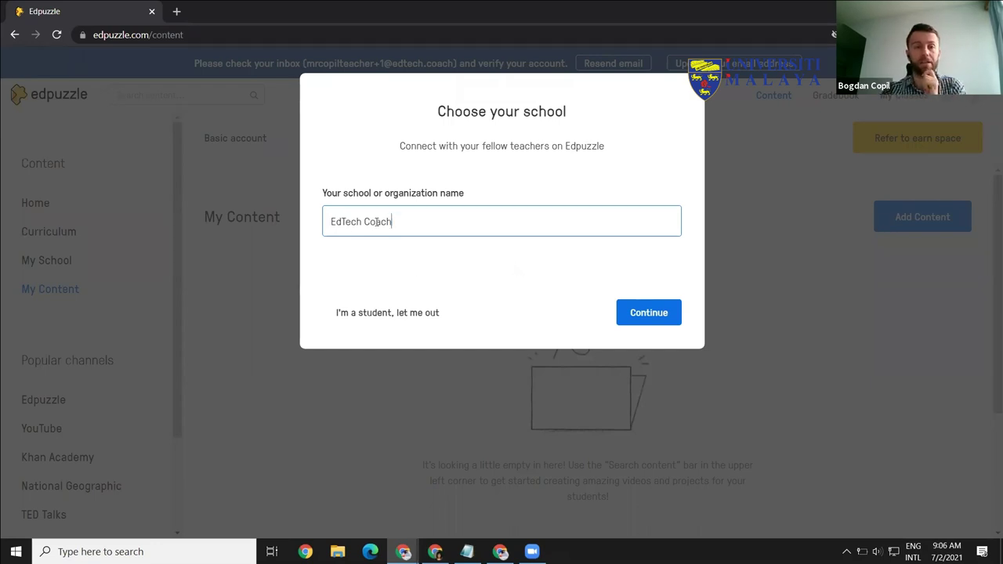
left_click(633, 320)
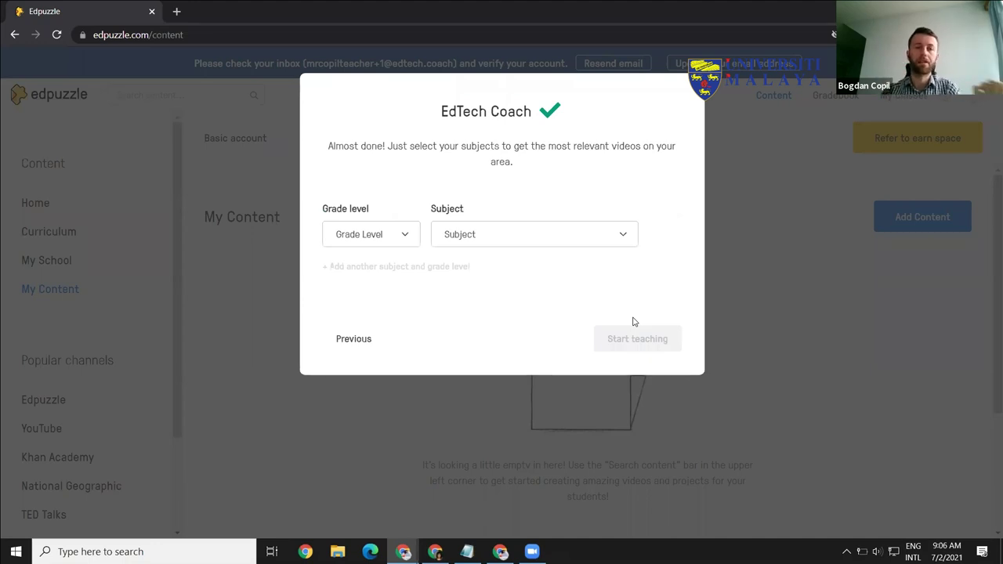
Step: Choose grade level Higher education / College and subject Chemistry, then start teaching
left_click(410, 232)
scroll(473, 354, "down", 1)
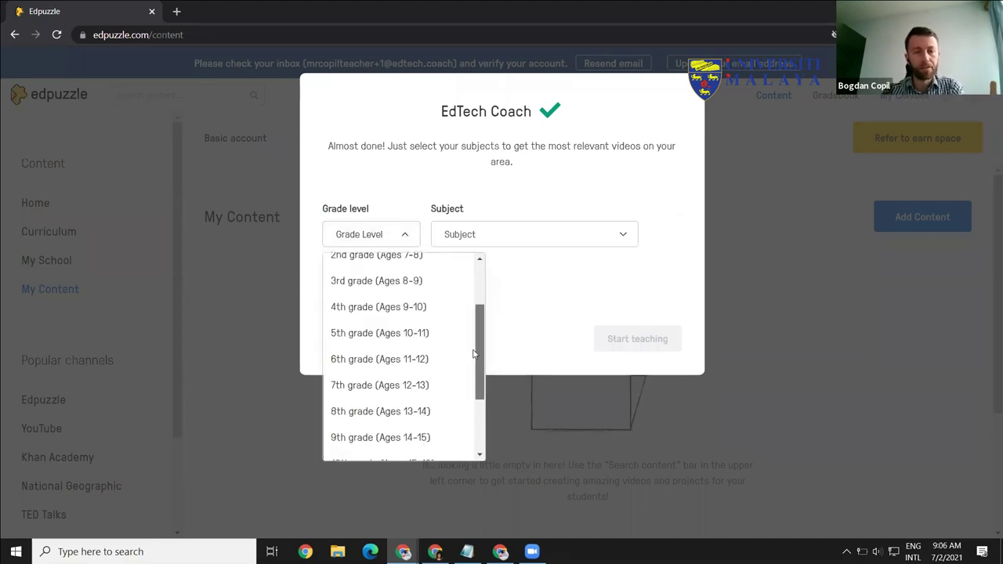
scroll(473, 354, "down", 2)
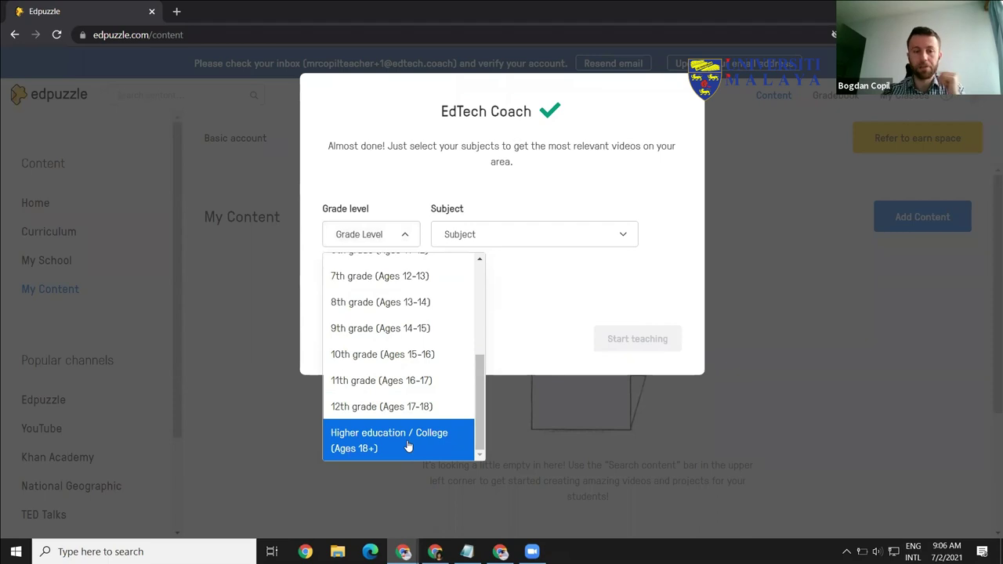
left_click(408, 445)
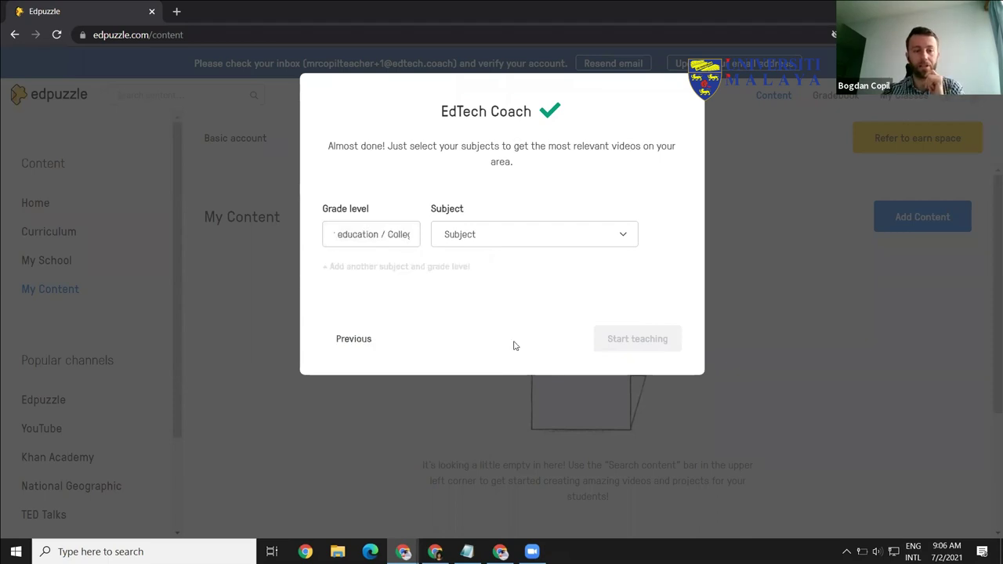
left_click(606, 248)
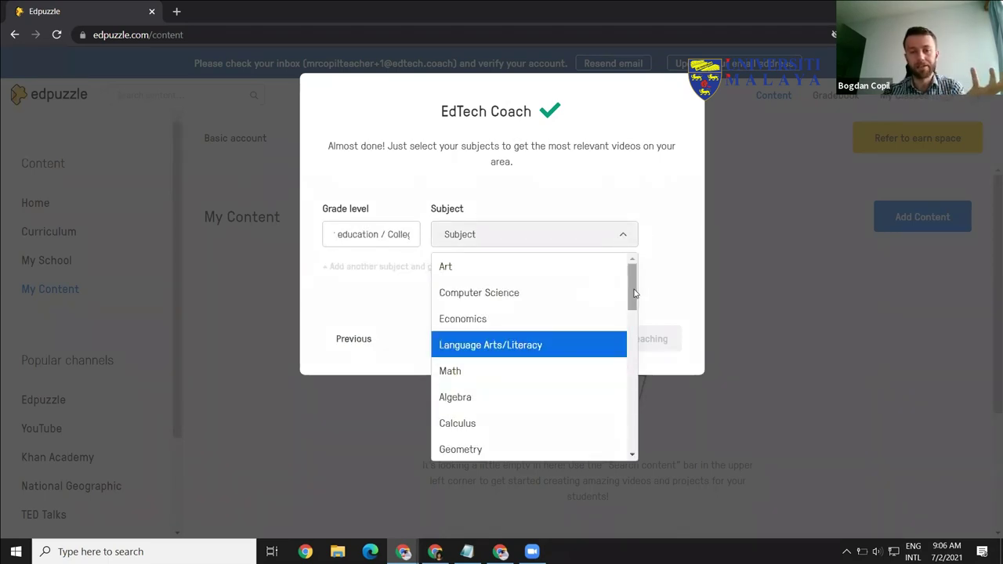
left_click_drag(636, 299, 636, 345)
left_click(585, 402)
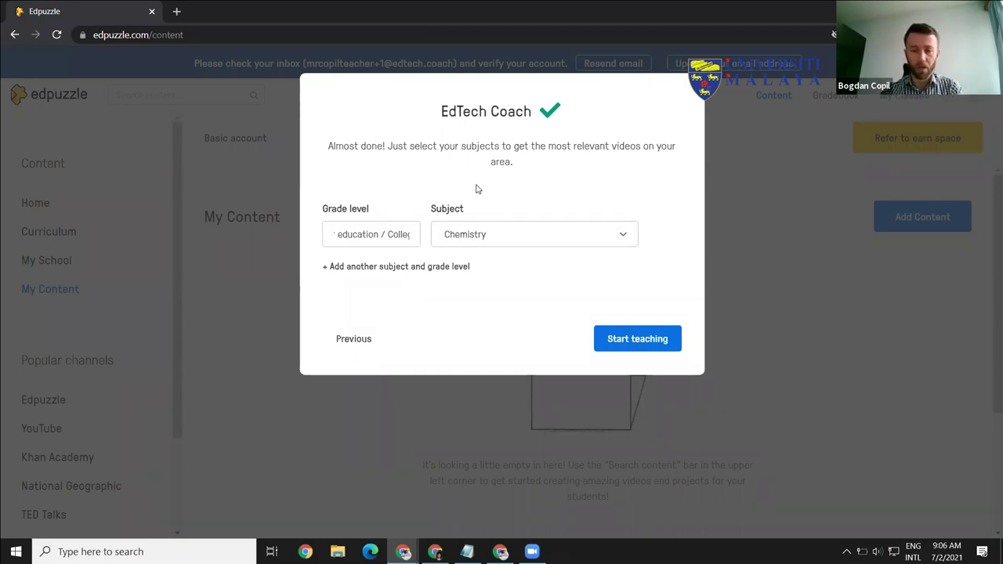
left_click(637, 343)
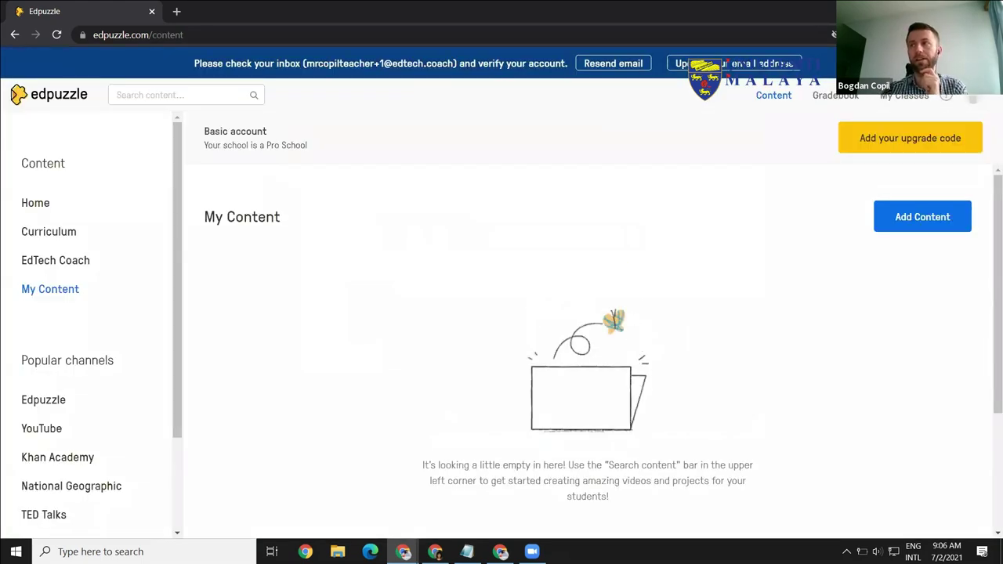
Step: Reload the My Content page in Chrome, then go to My Classes
key("alt+Tab")
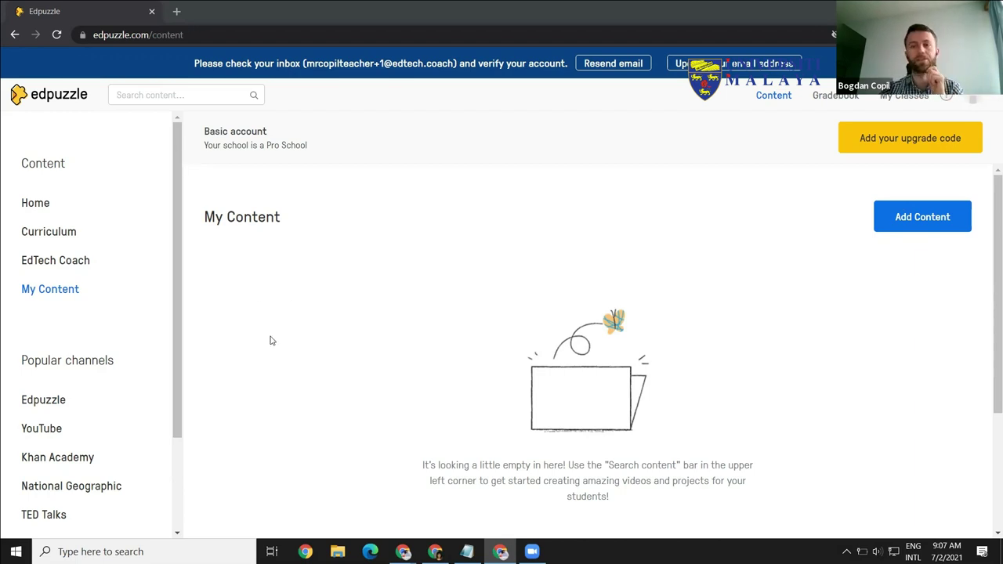
left_click(56, 35)
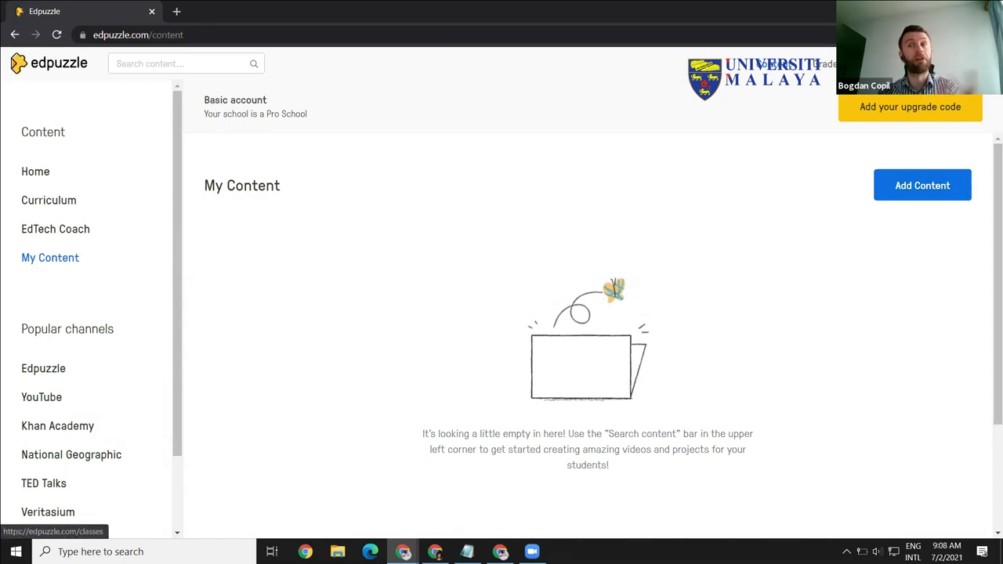
left_click(772, 64)
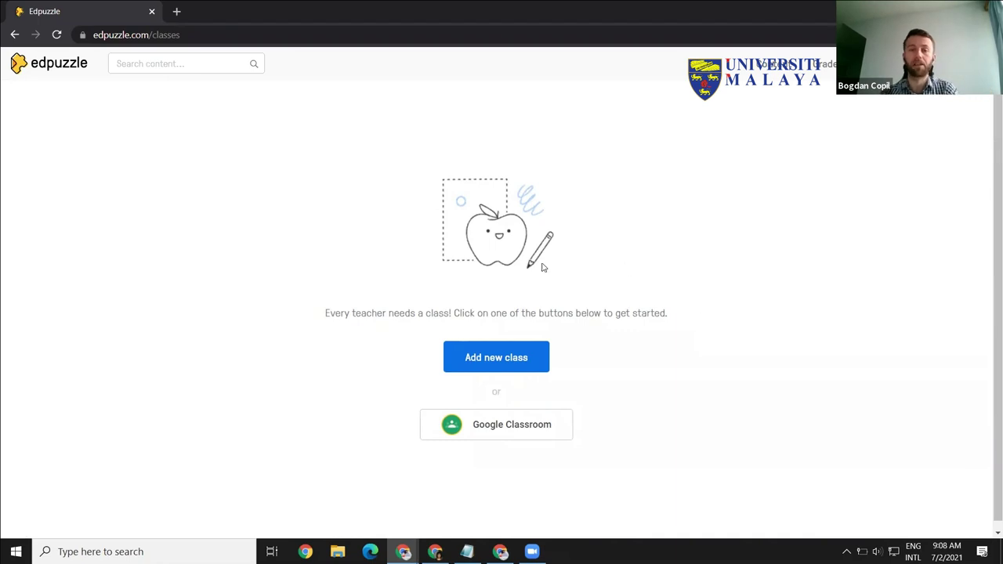
Step: Start a new class, glance at the LMS tab, and name it Nanotechnology
left_click(496, 360)
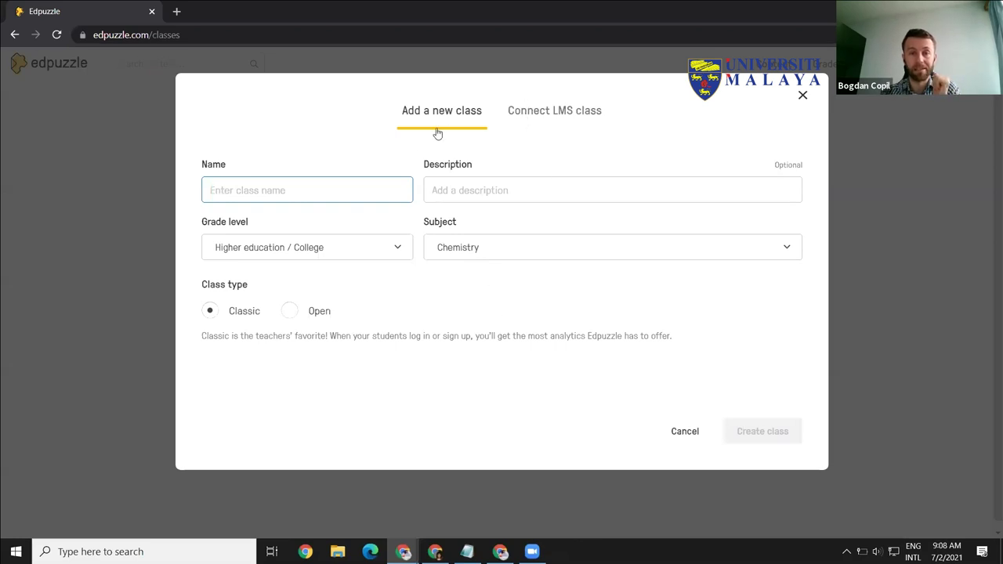
left_click(554, 117)
left_click(452, 117)
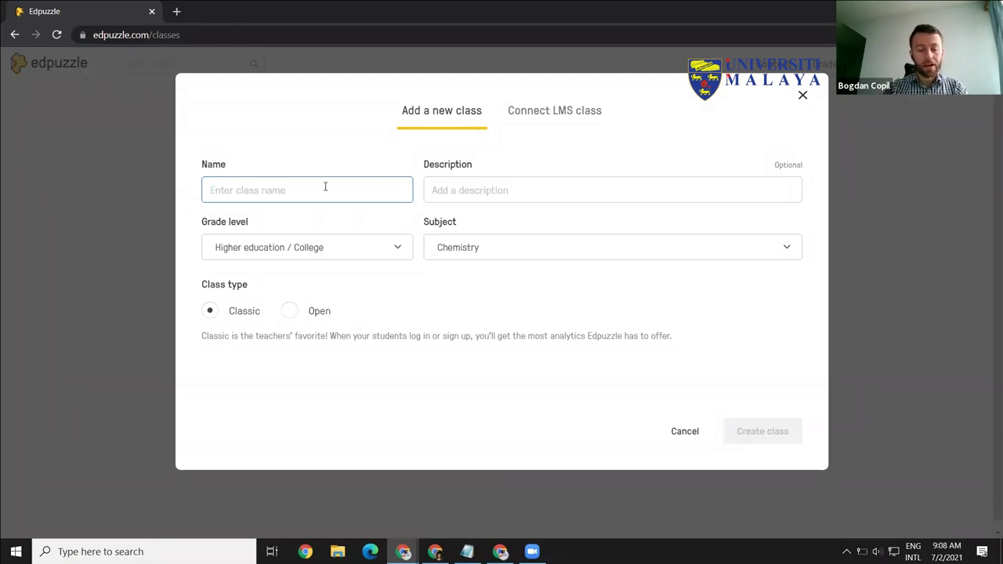
type("Nan")
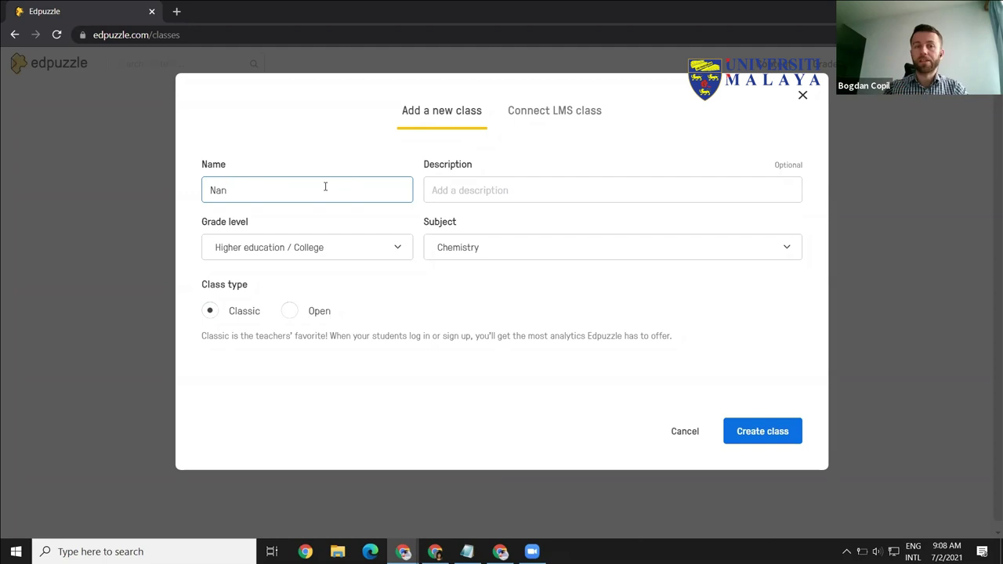
type("o")
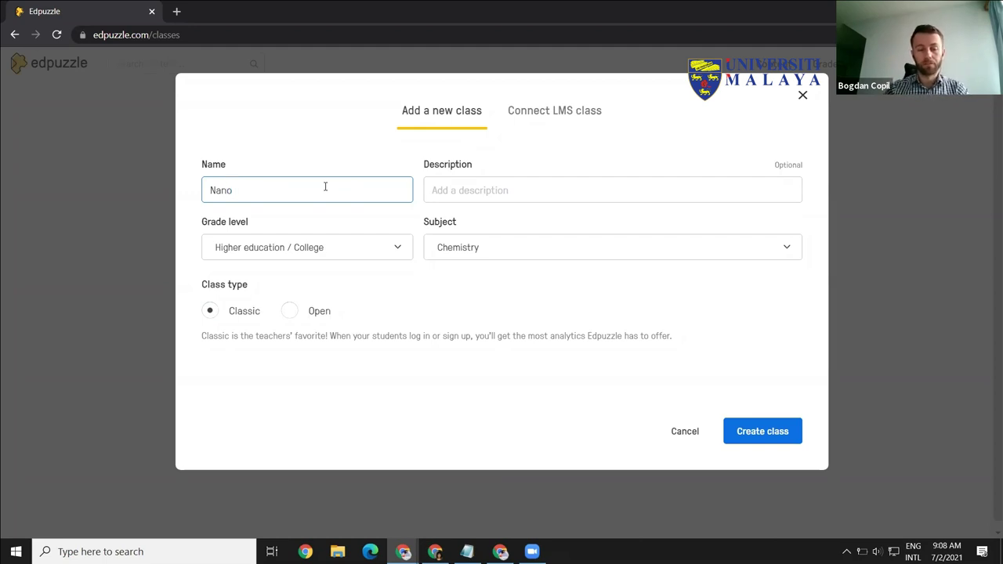
type("technology")
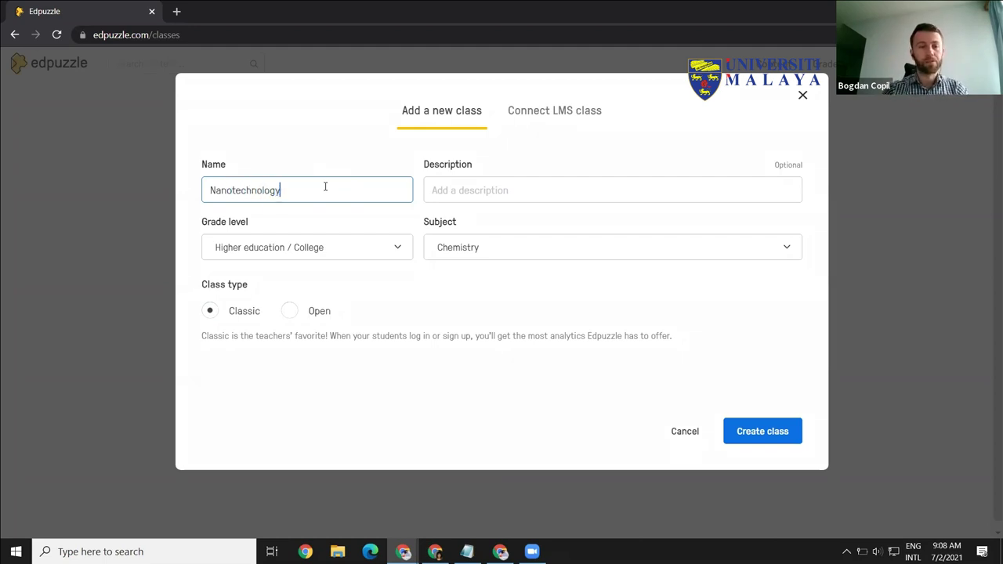
left_click(445, 181)
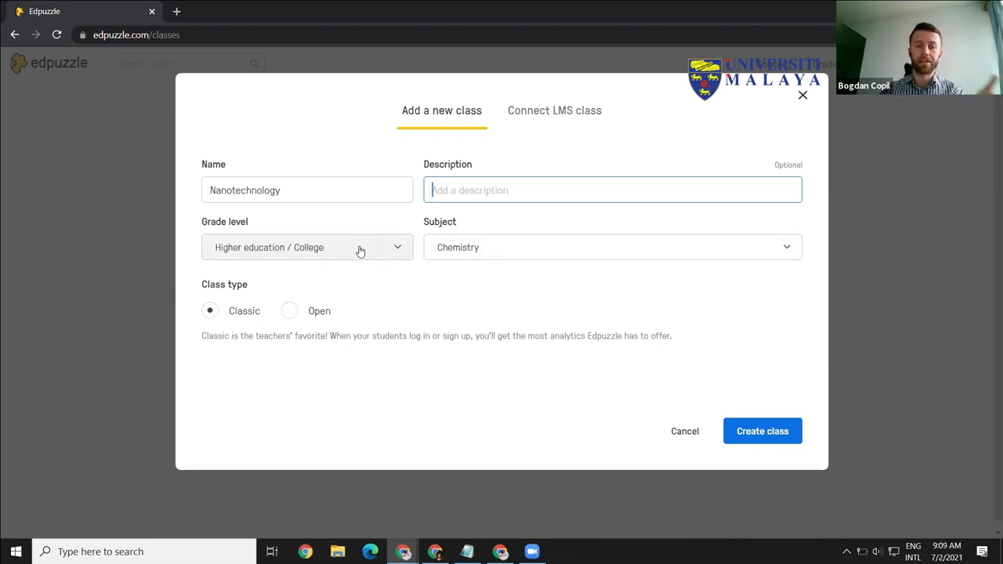
left_click(533, 253)
left_click(485, 282)
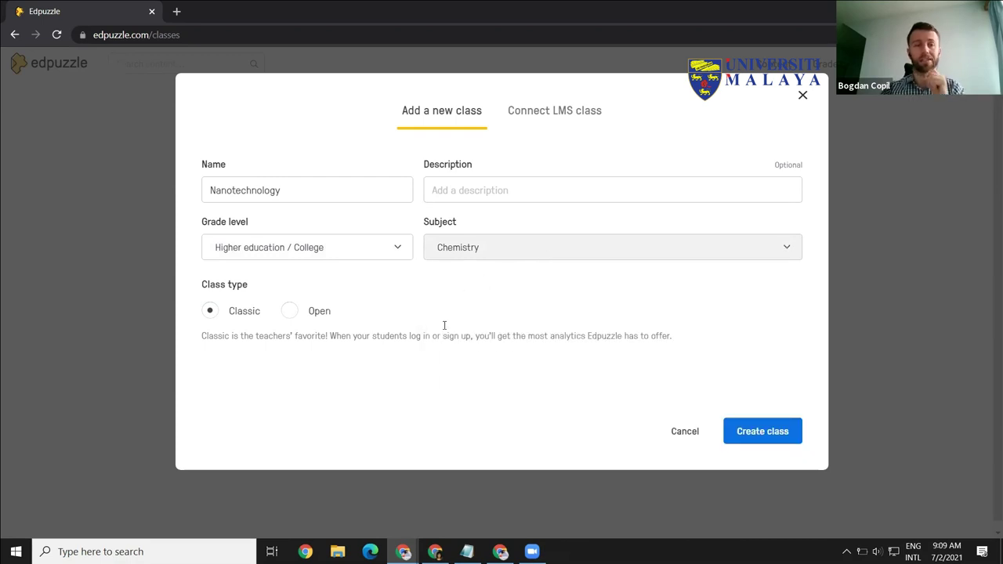
left_click(210, 313)
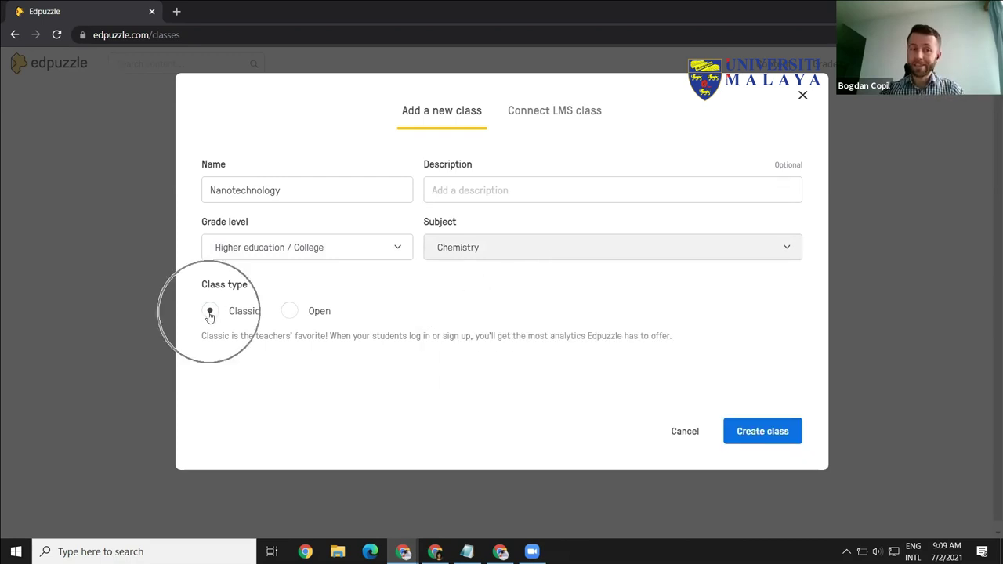
left_click(294, 315)
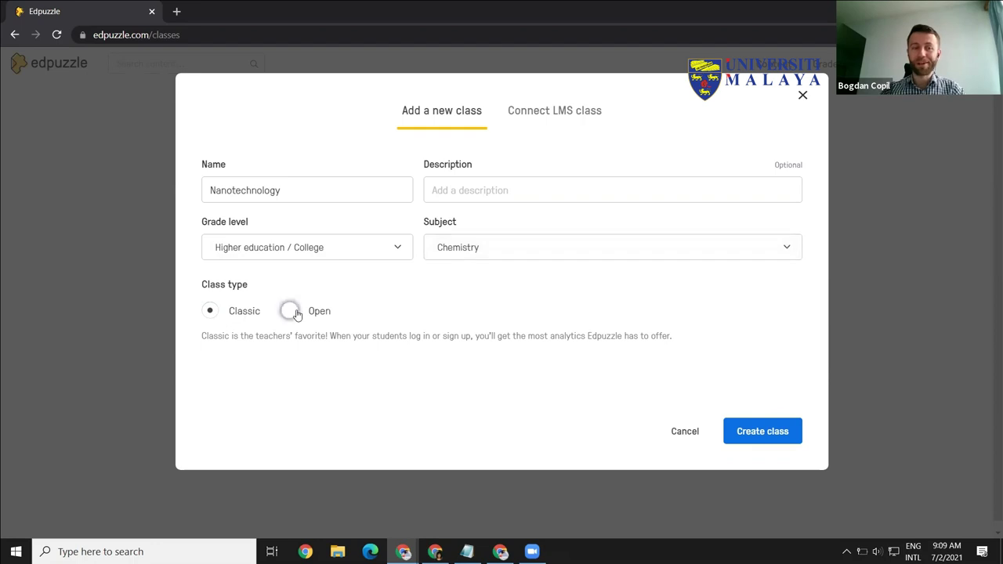
left_click(211, 314)
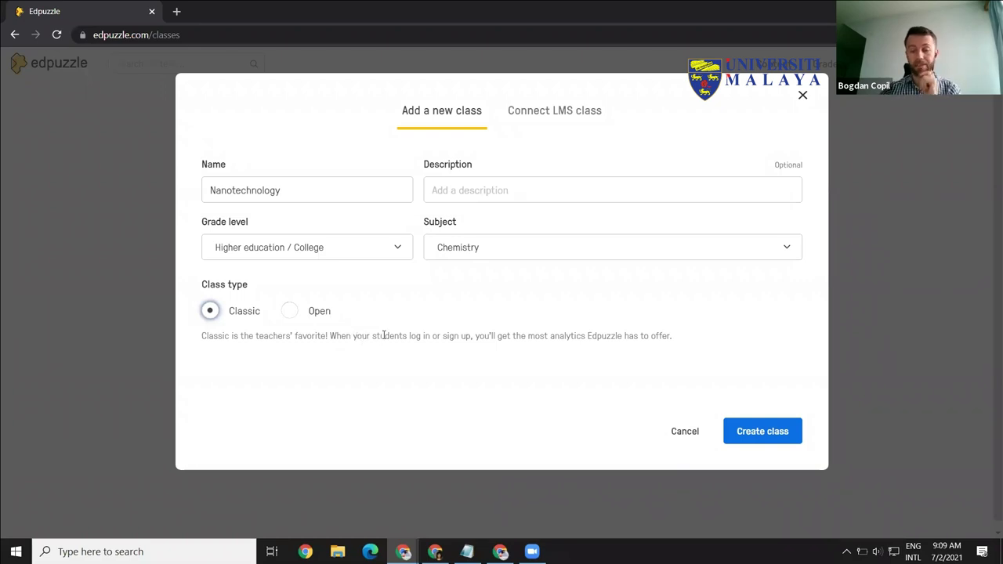
left_click(292, 310)
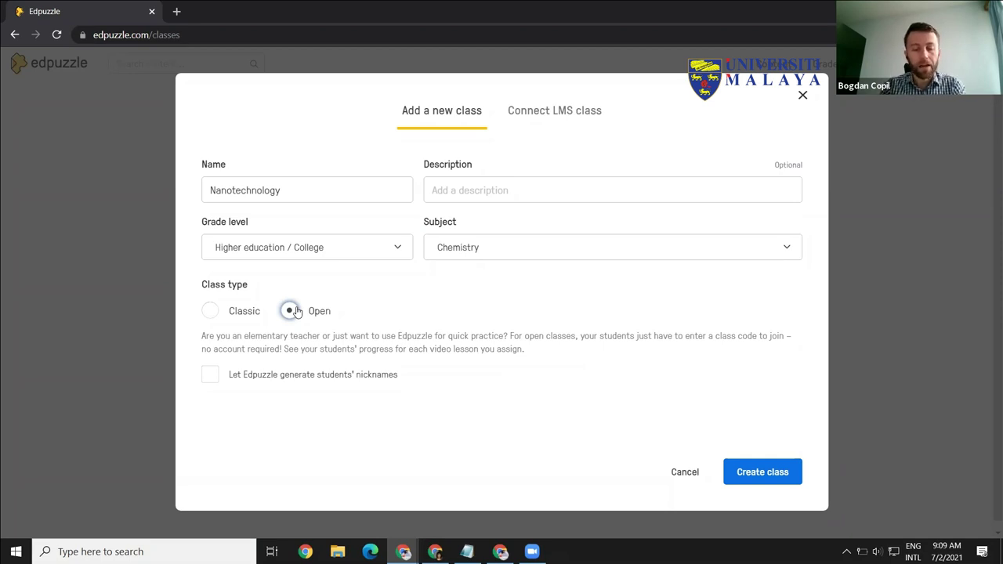
left_click(210, 311)
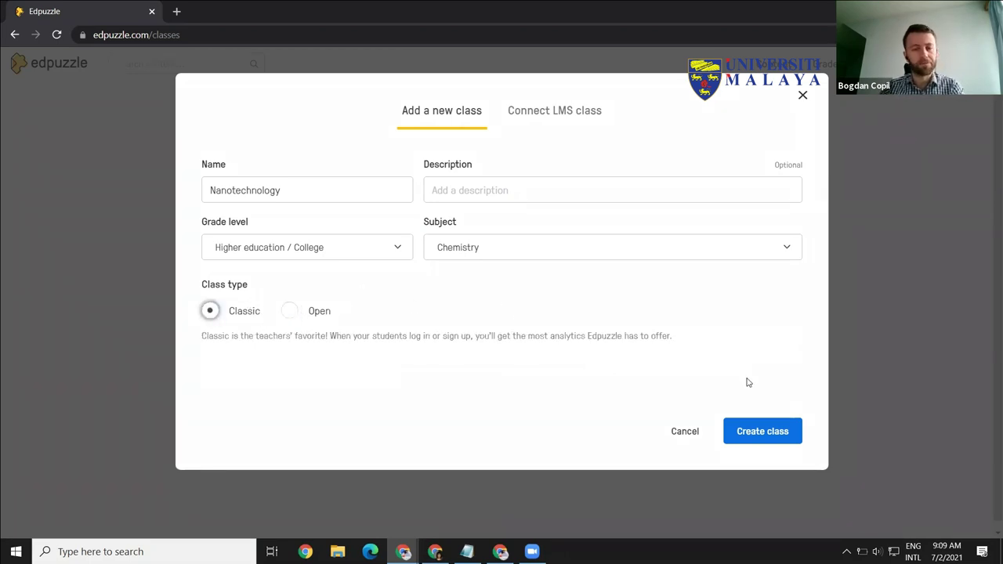
Step: Create the Nanotechnology class and start inviting students
left_click(759, 435)
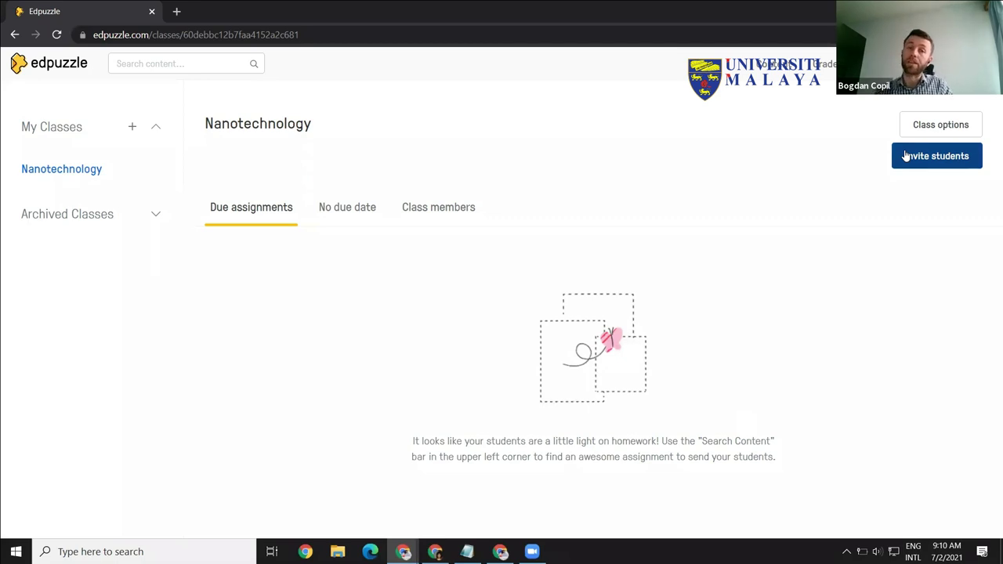
left_click(940, 164)
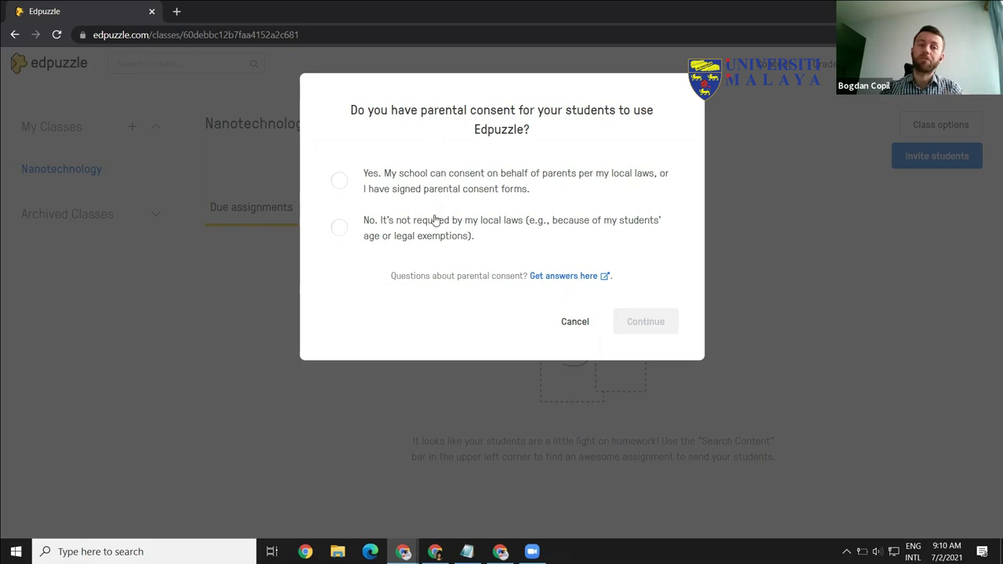
Step: Answer No to parental consent and continue to the class code invitation
left_click(338, 185)
left_click(339, 227)
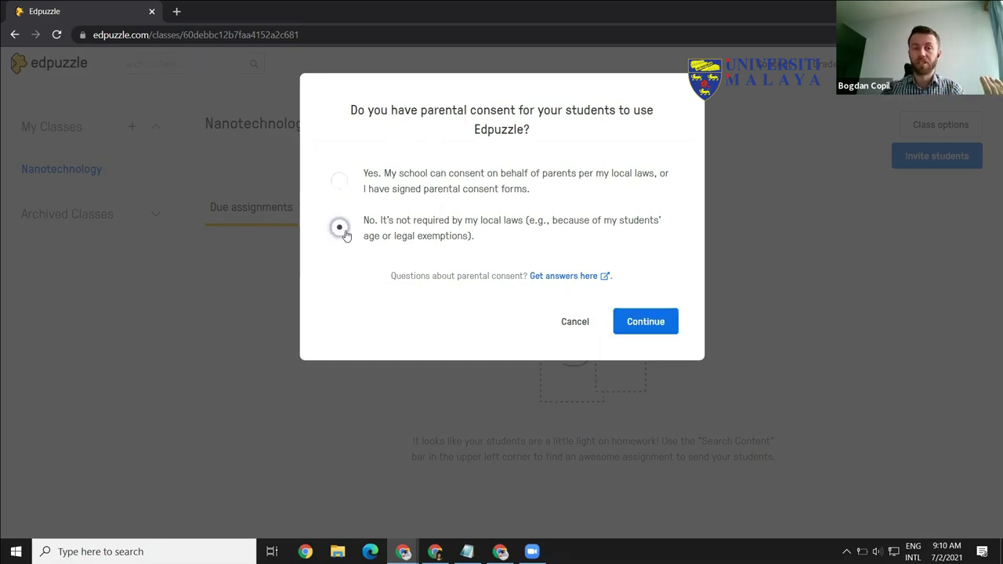
left_click(343, 183)
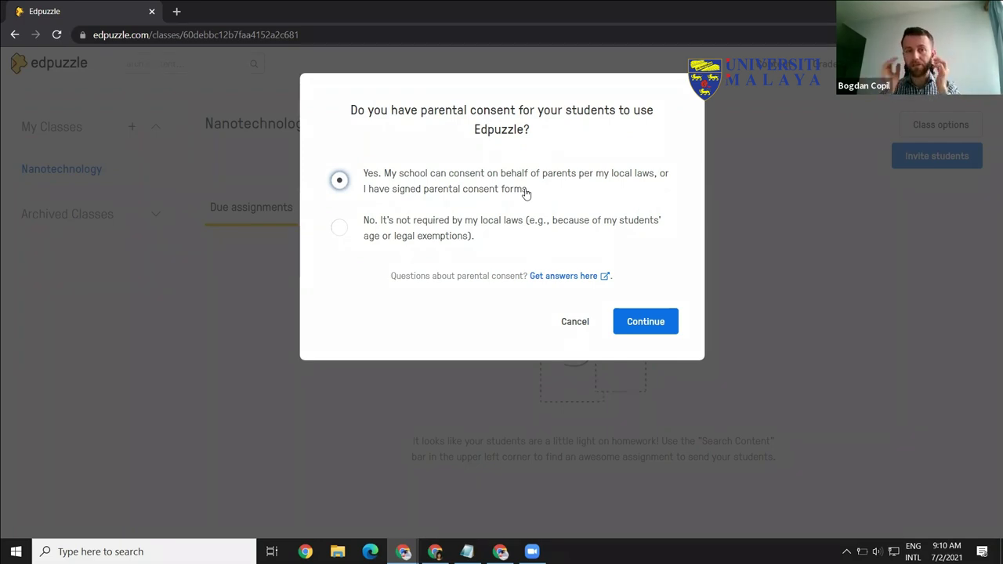
left_click(338, 228)
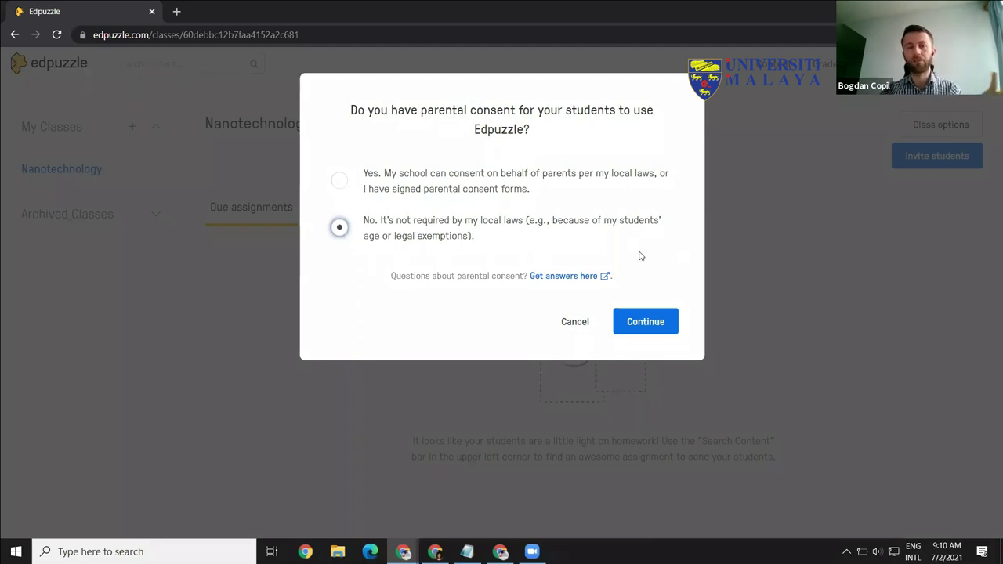
left_click(649, 327)
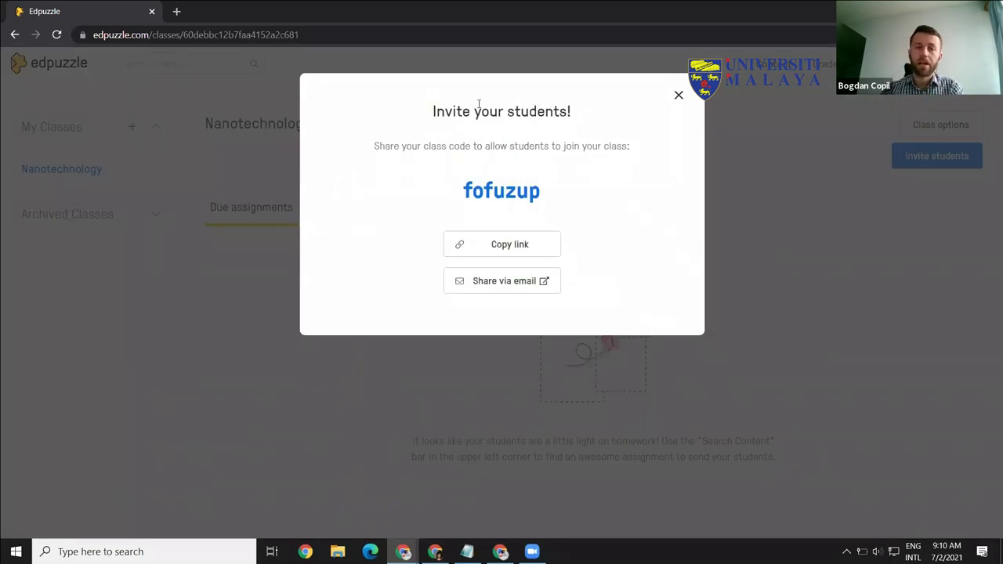
Step: Copy the Nanotechnology class code and invitation link, then close the invite dialog
double_click(492, 196)
right_click(513, 191)
left_click(529, 202)
key("alt+Tab")
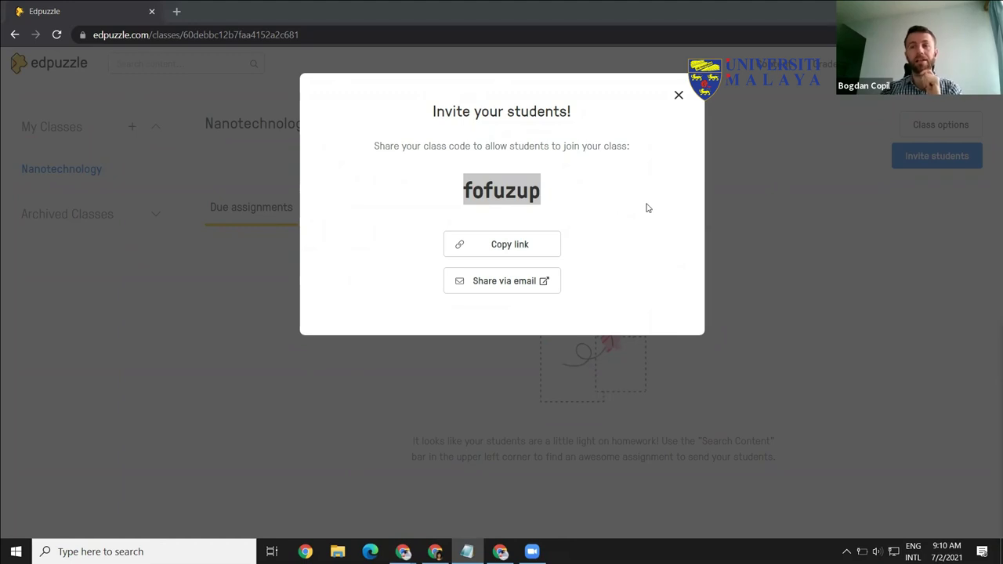
left_click(587, 191)
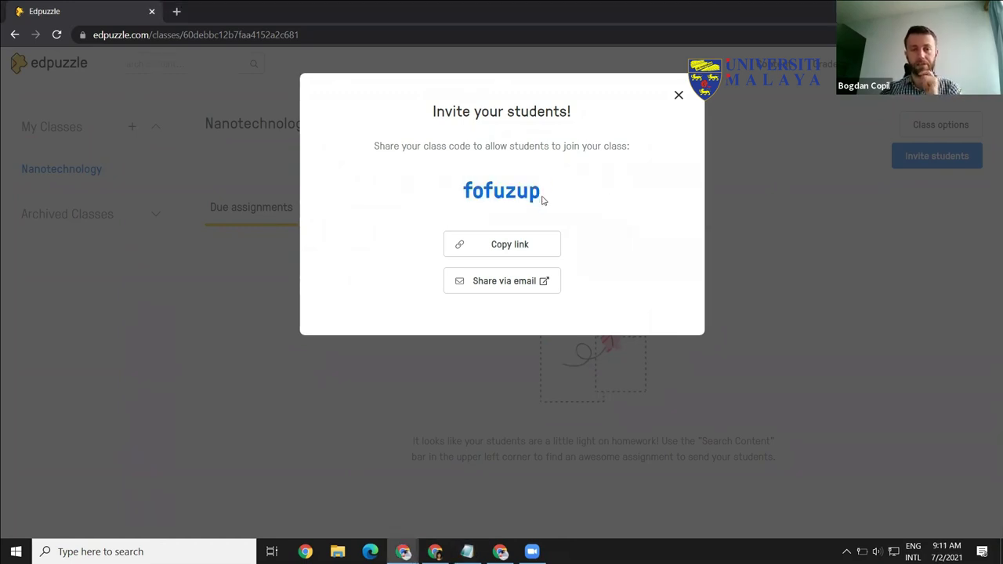
left_click(482, 249)
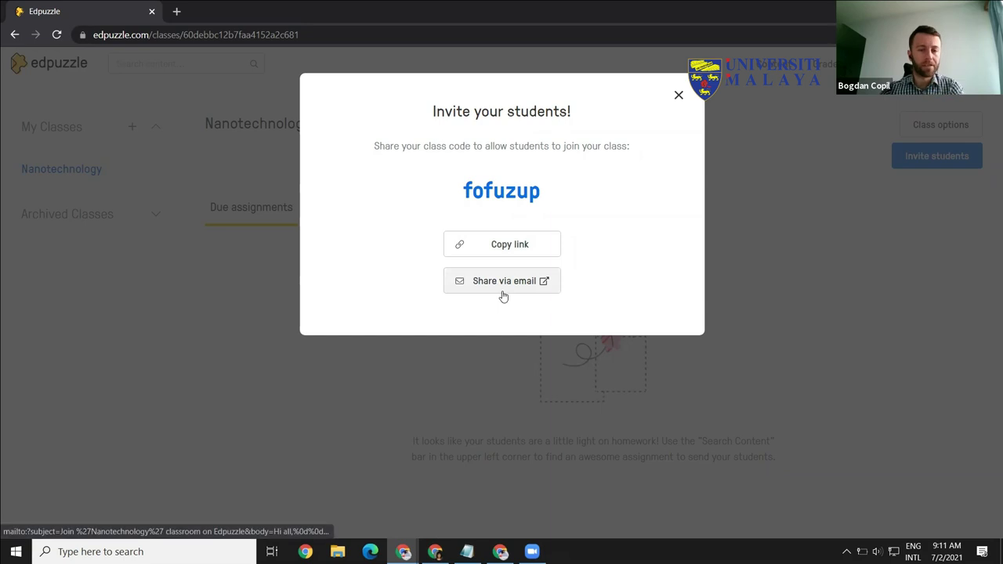
left_click(678, 96)
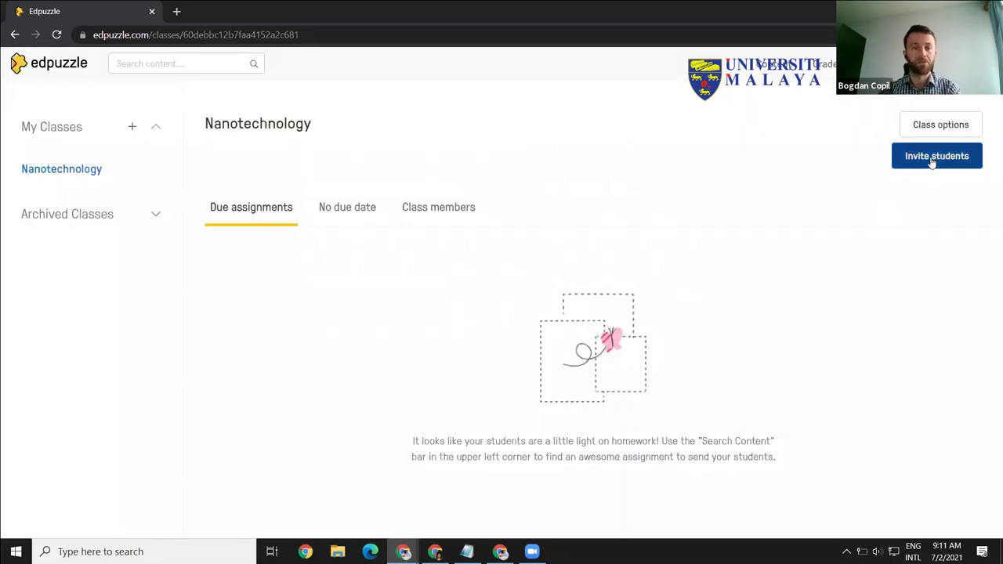
left_click(438, 215)
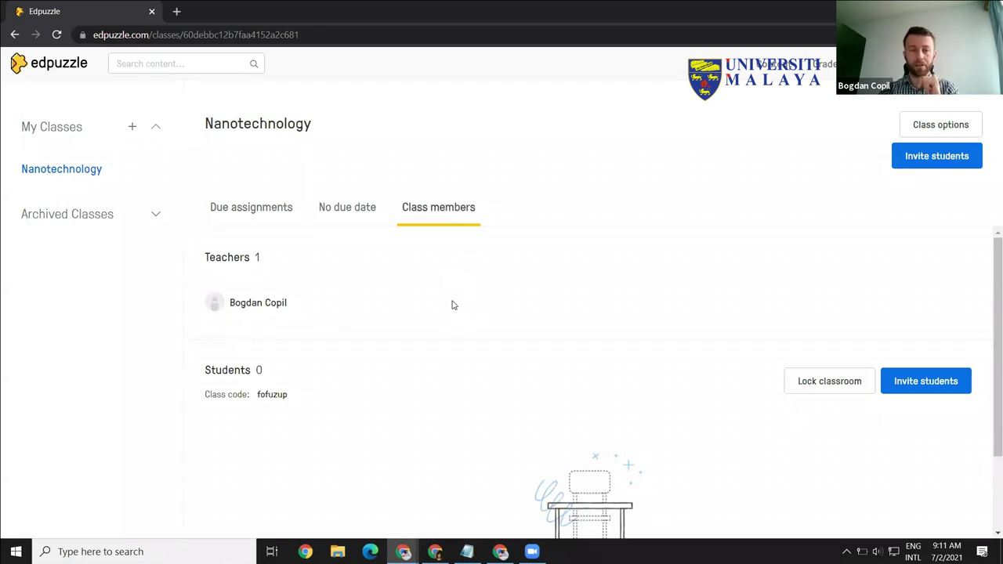
left_click(247, 207)
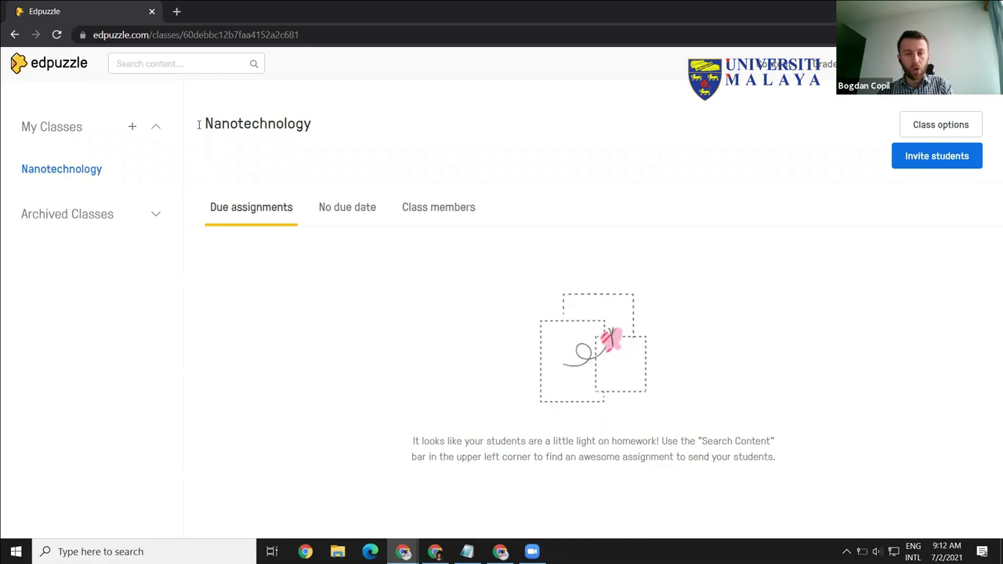
Step: Go to the Edpuzzle home page and open the Curriculum section
left_click(765, 67)
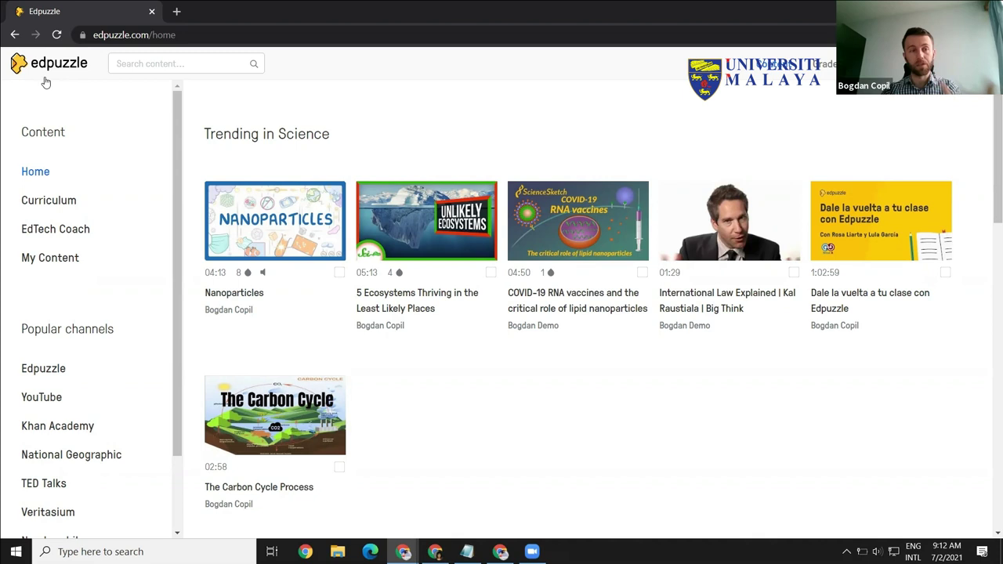
left_click_drag(176, 153, 678, 98)
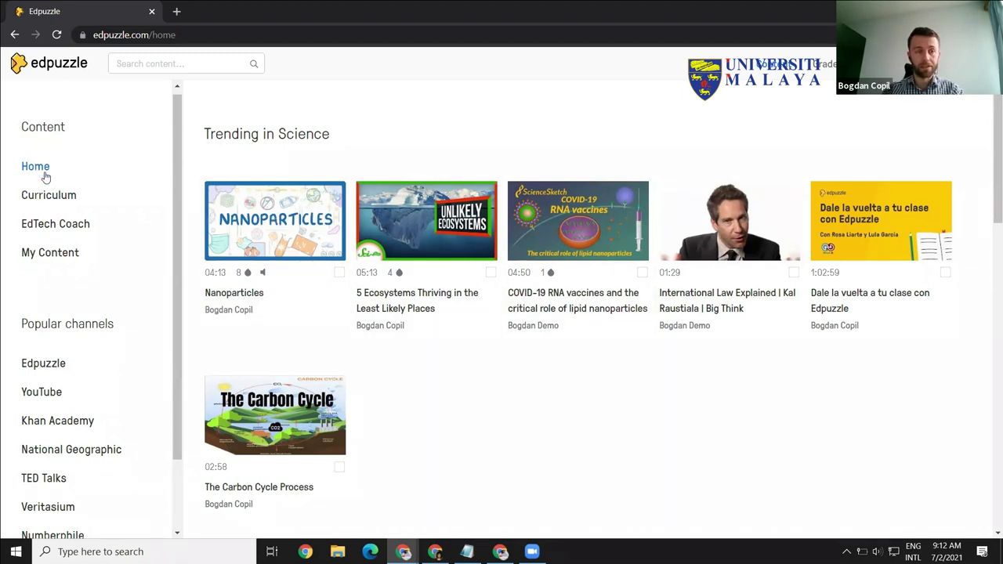
left_click(49, 196)
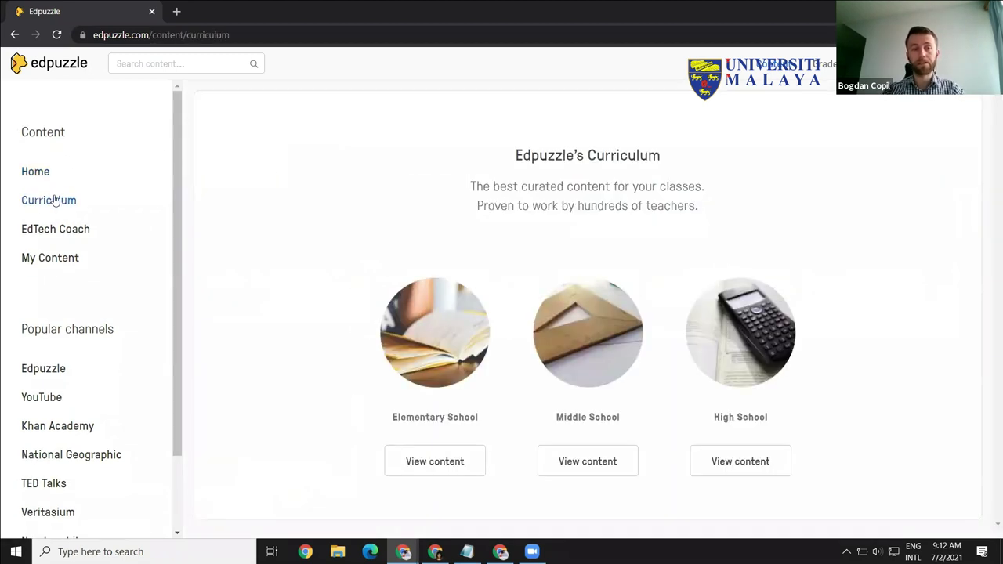
key("ctrl")
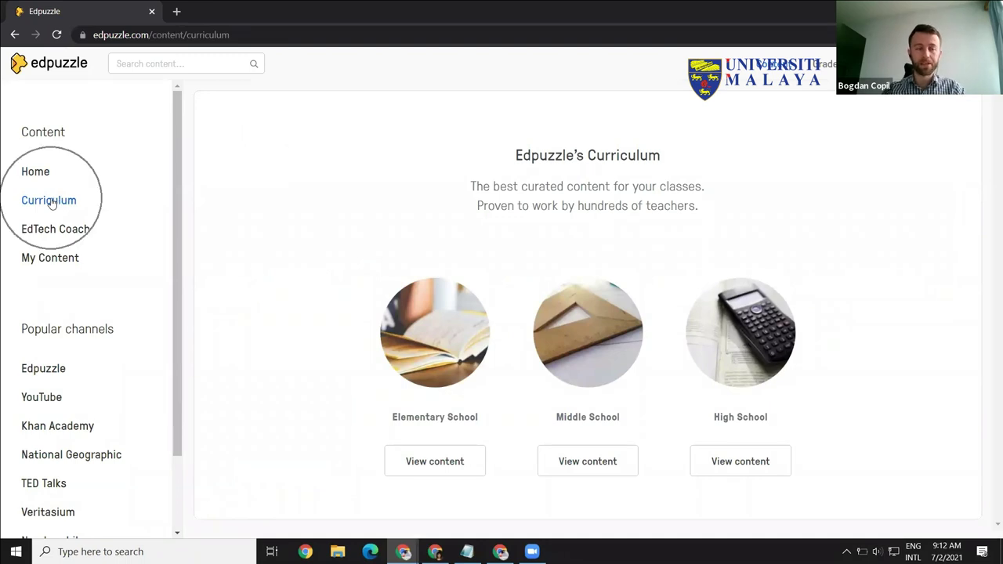
key("ctrl")
key("ctrl")
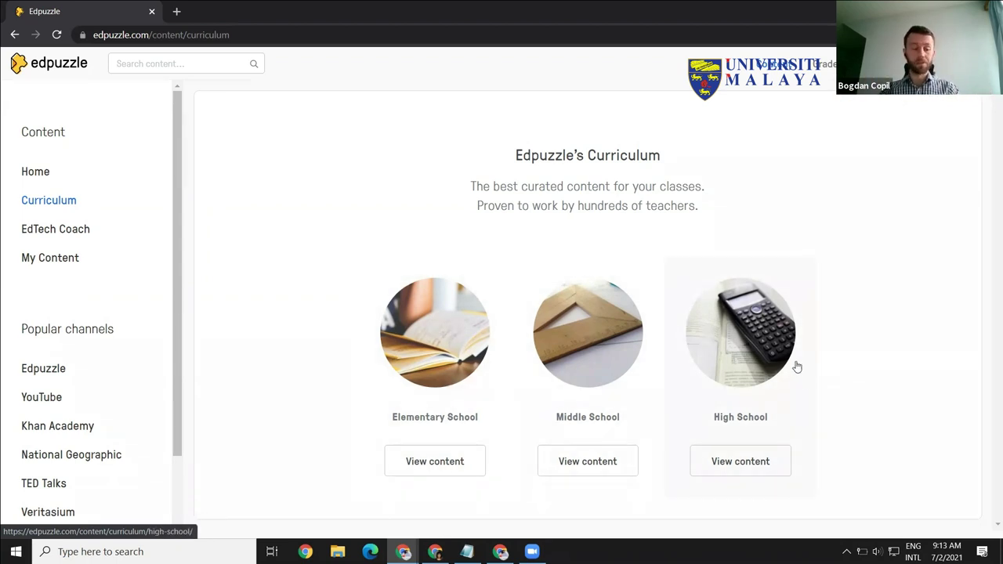
Step: Open the EdTech Coach school content, then activate the header search box
left_click(54, 229)
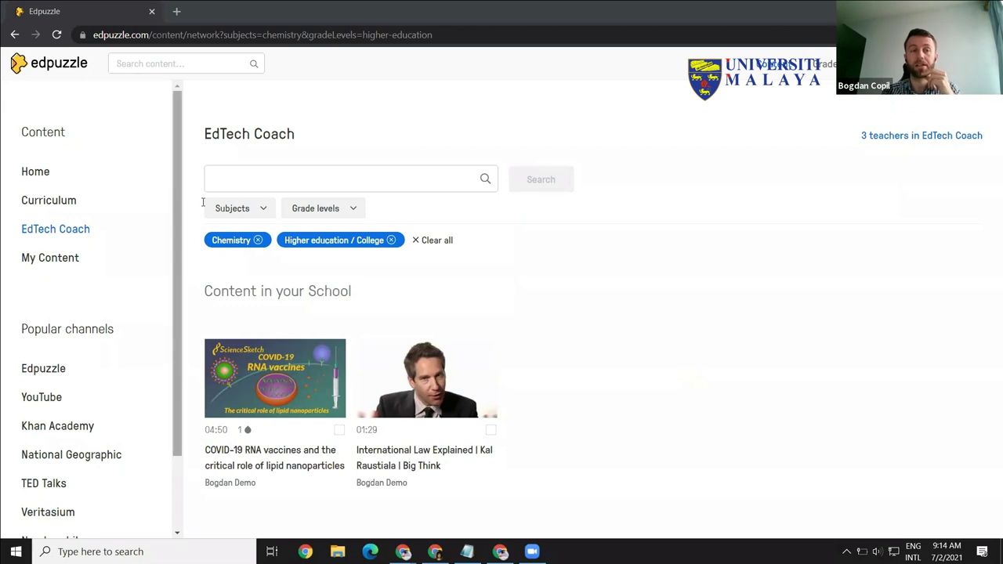
left_click(206, 63)
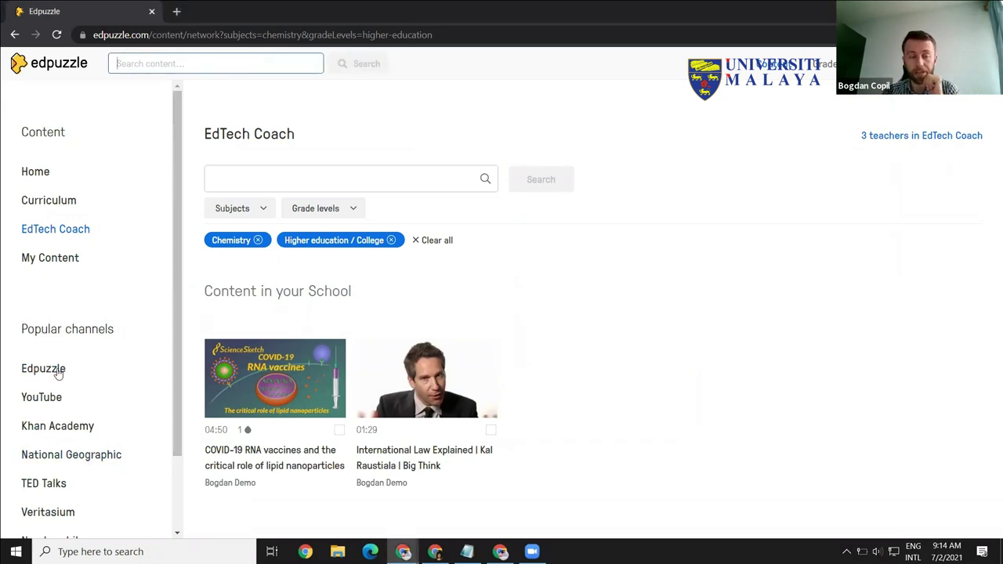
Step: Search the Edpuzzle content library for 'nanotechnology'
left_click(171, 67)
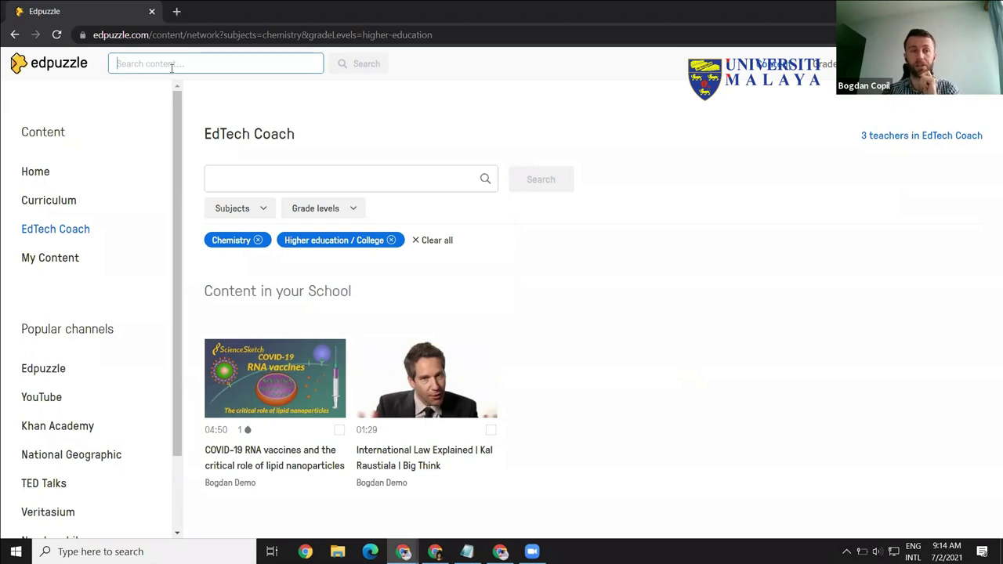
type("nano")
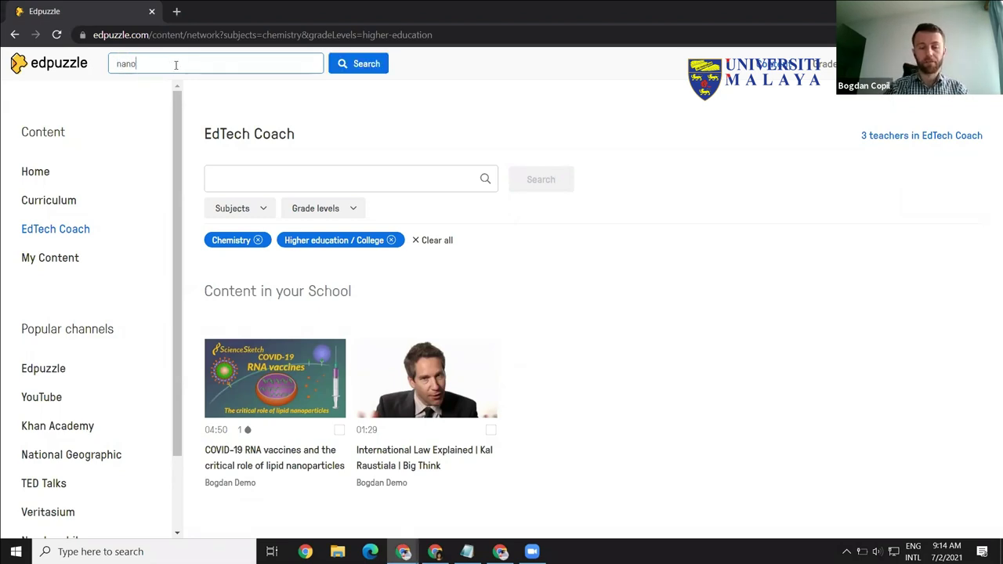
type("technology")
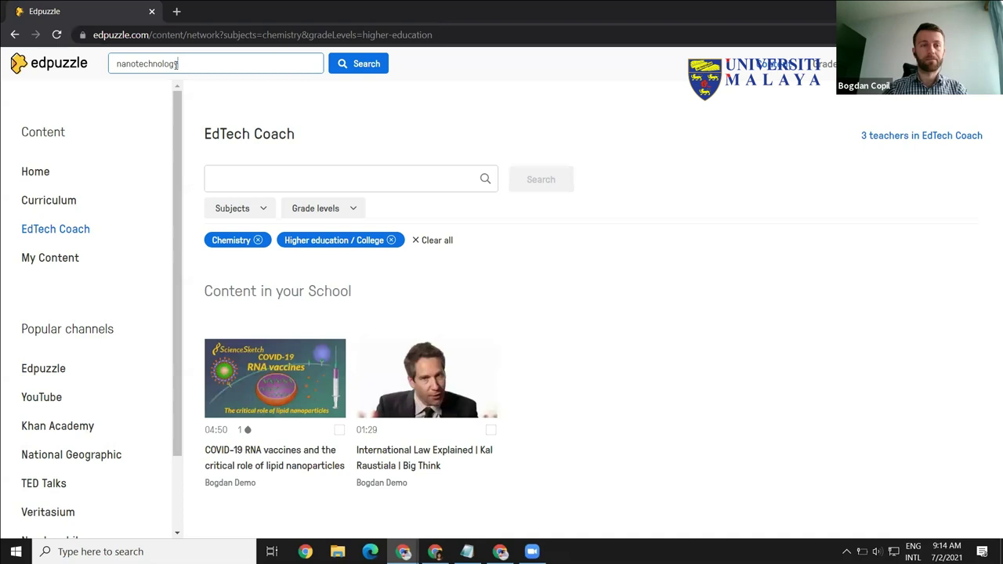
left_click(365, 65)
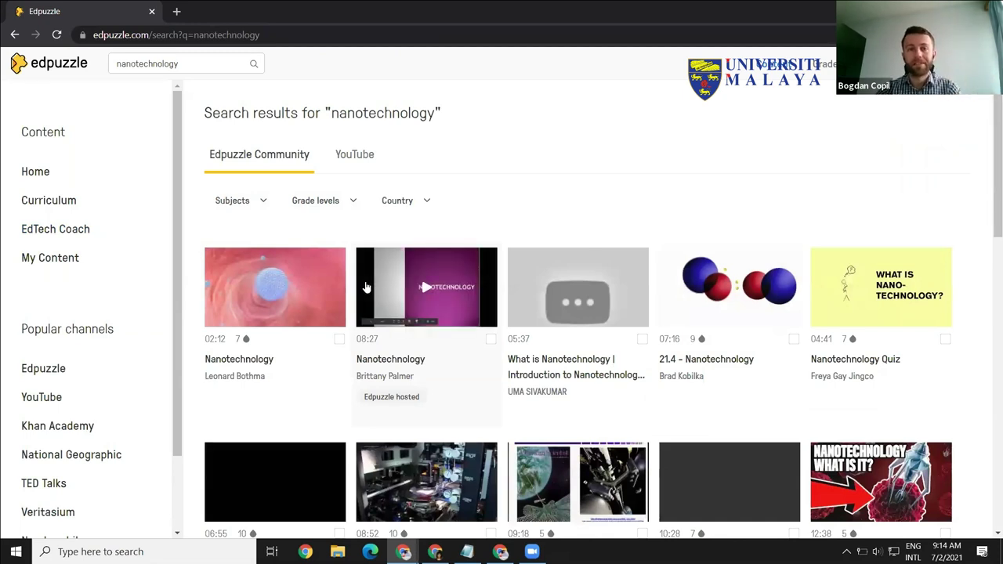
left_click(264, 161)
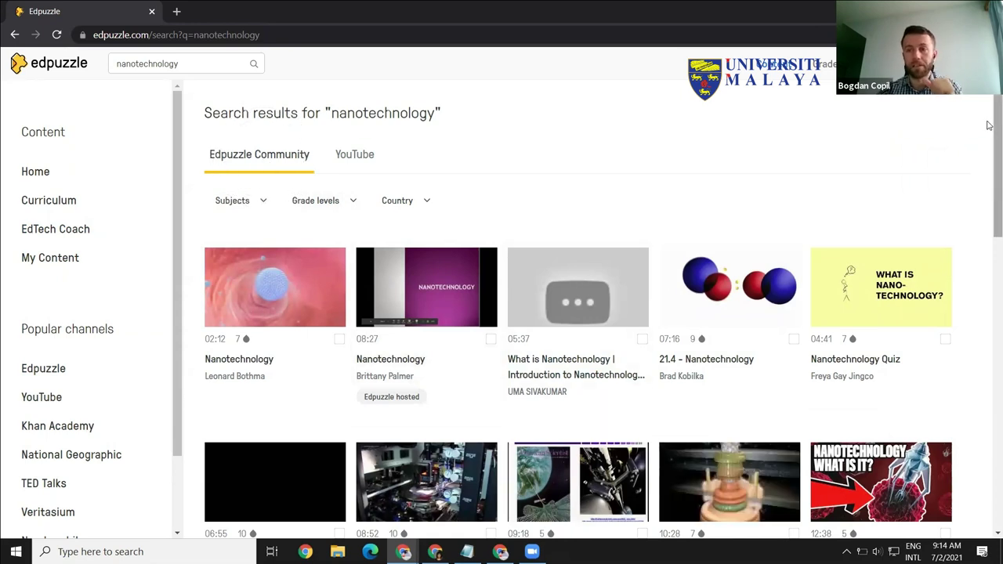
left_click_drag(989, 125, 989, 163)
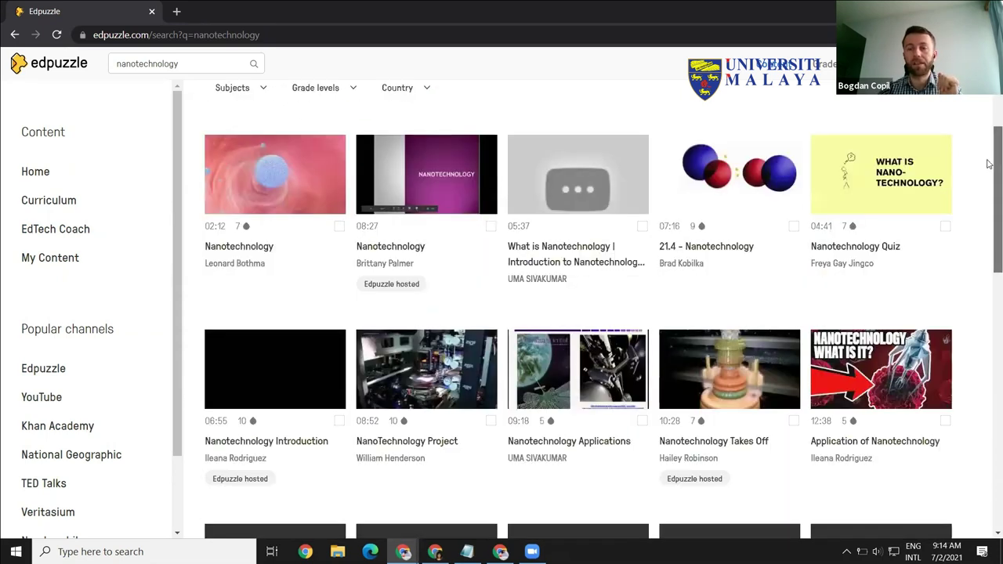
scroll(267, 160, "up", 3)
left_click(268, 155)
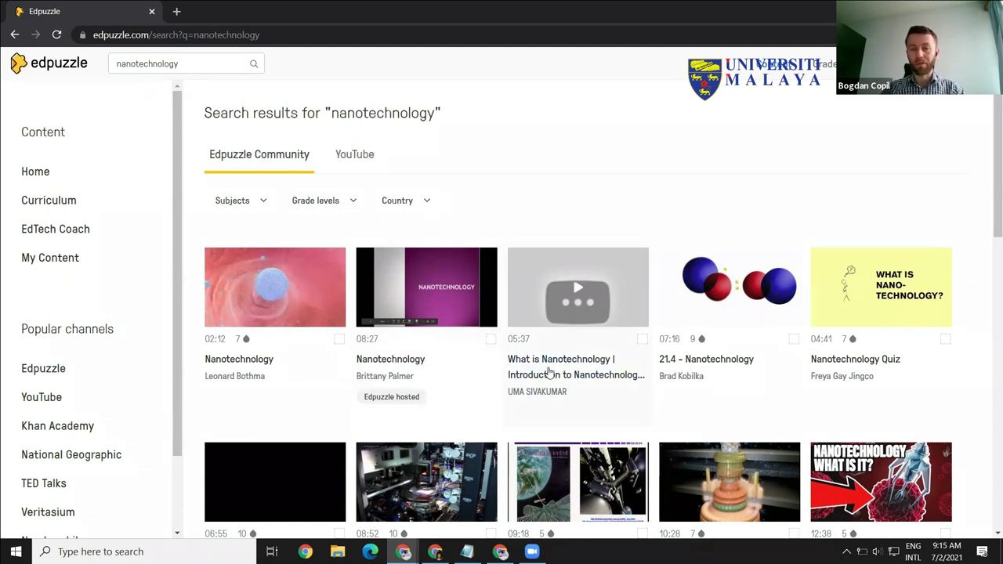
mouse_move(386, 400)
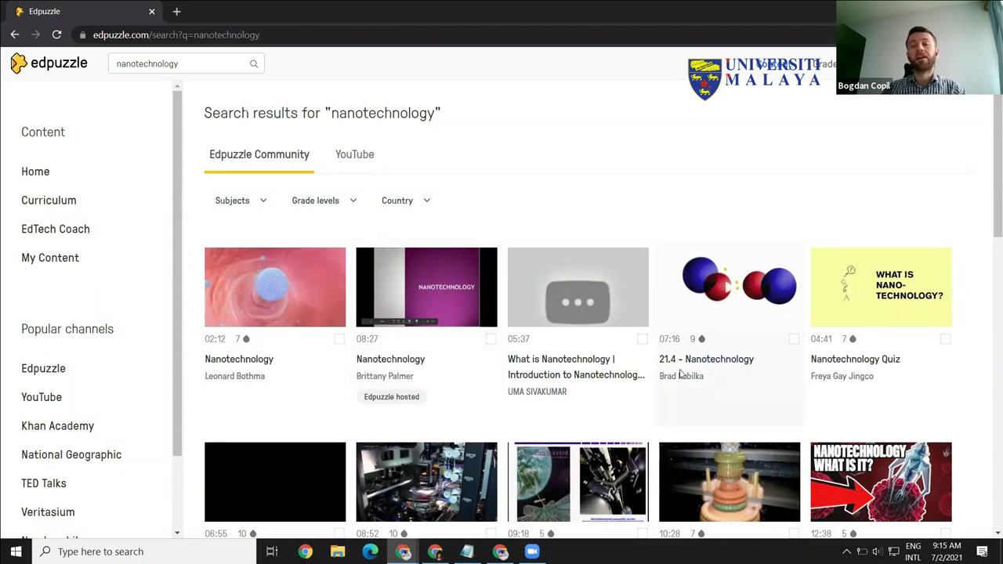
mouse_move(703, 343)
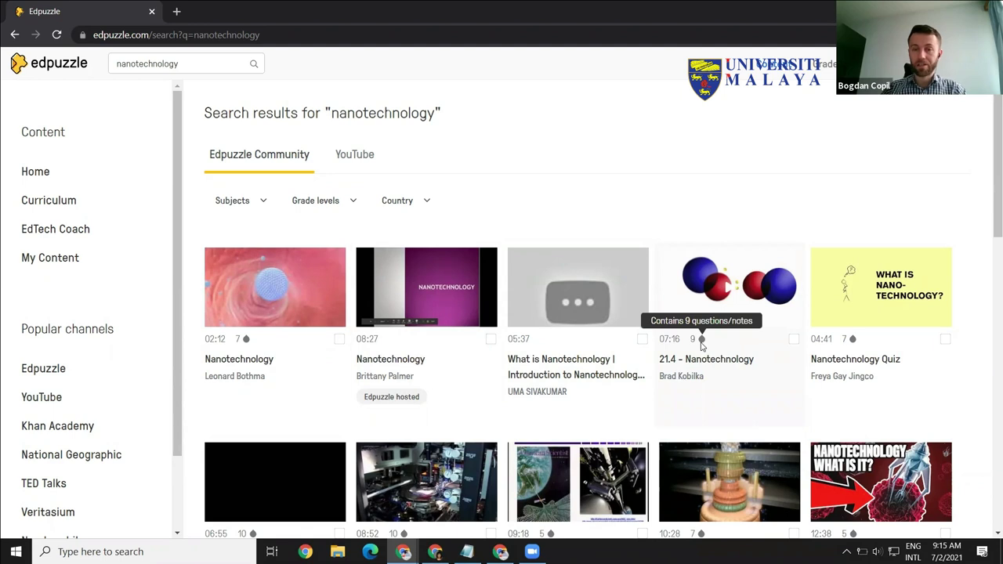
left_click(700, 343)
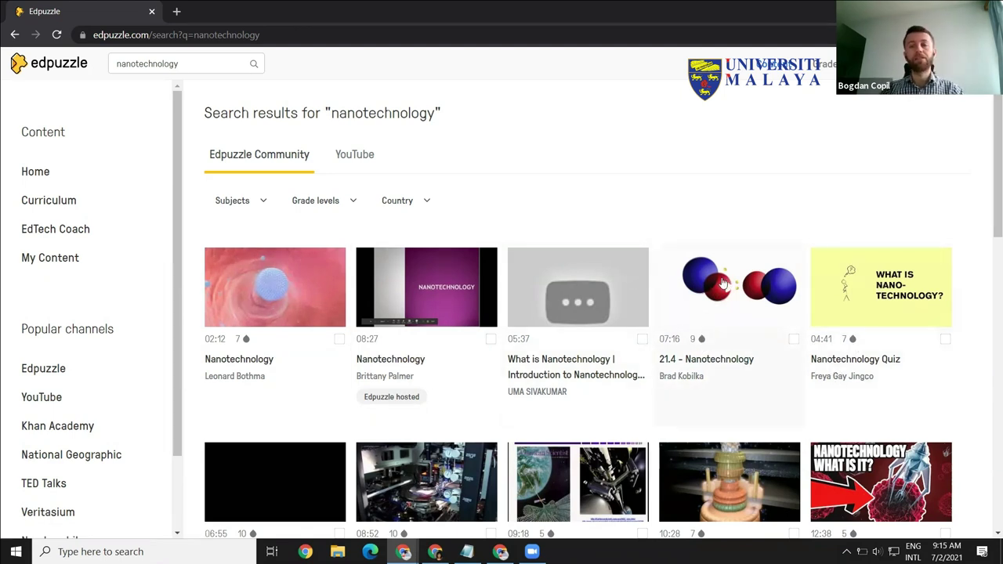
left_click(879, 295)
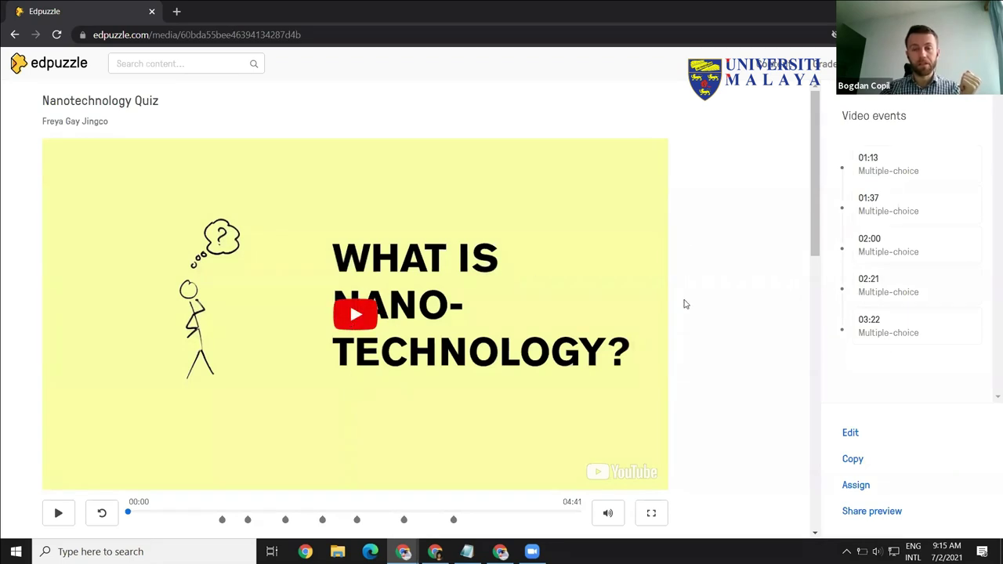
scroll(813, 290, "down", 3)
scroll(811, 304, "down", 4)
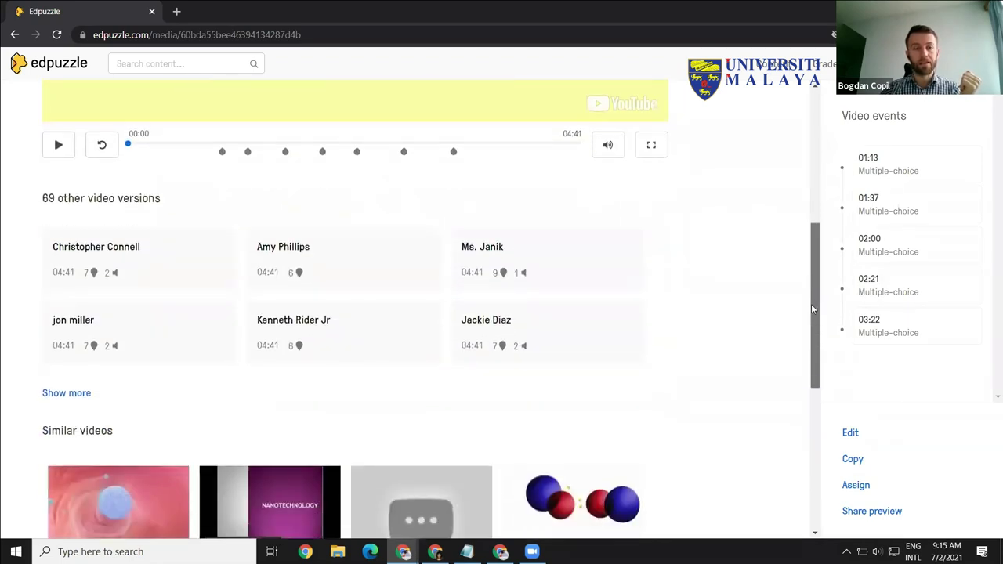
scroll(815, 164, "up", 7)
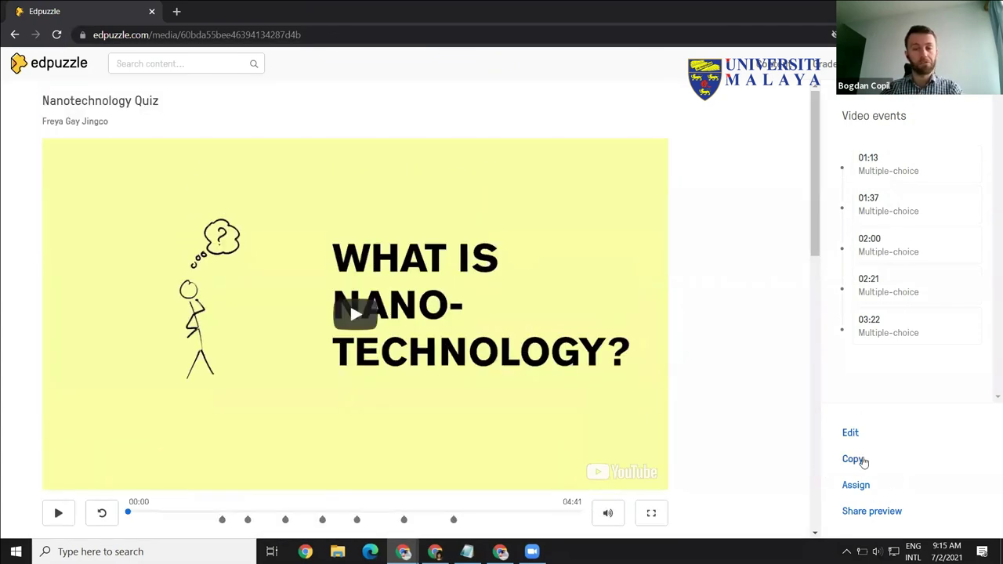
left_click(14, 36)
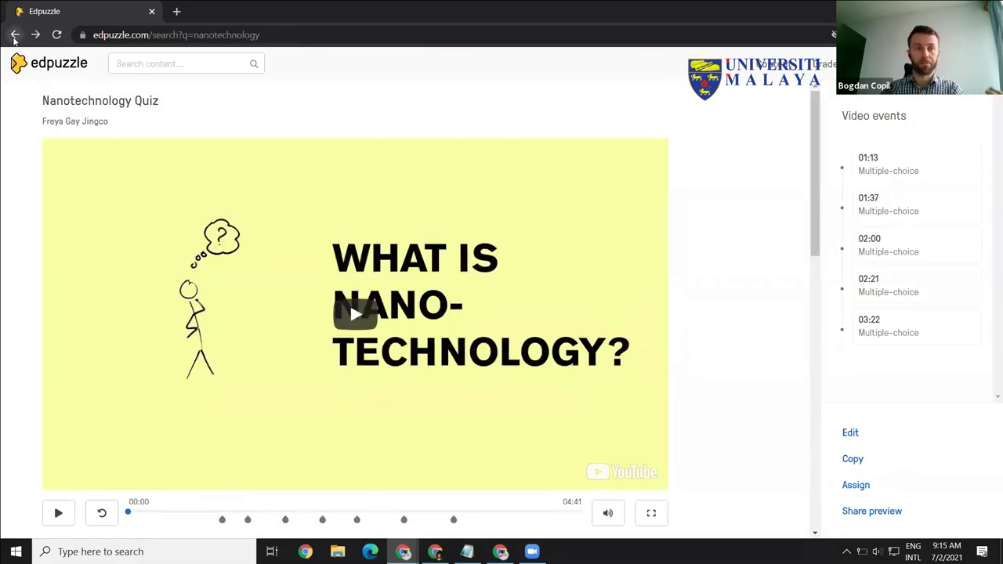
Step: Reload the nanotechnology results and switch them to YouTube videos
left_click(56, 36)
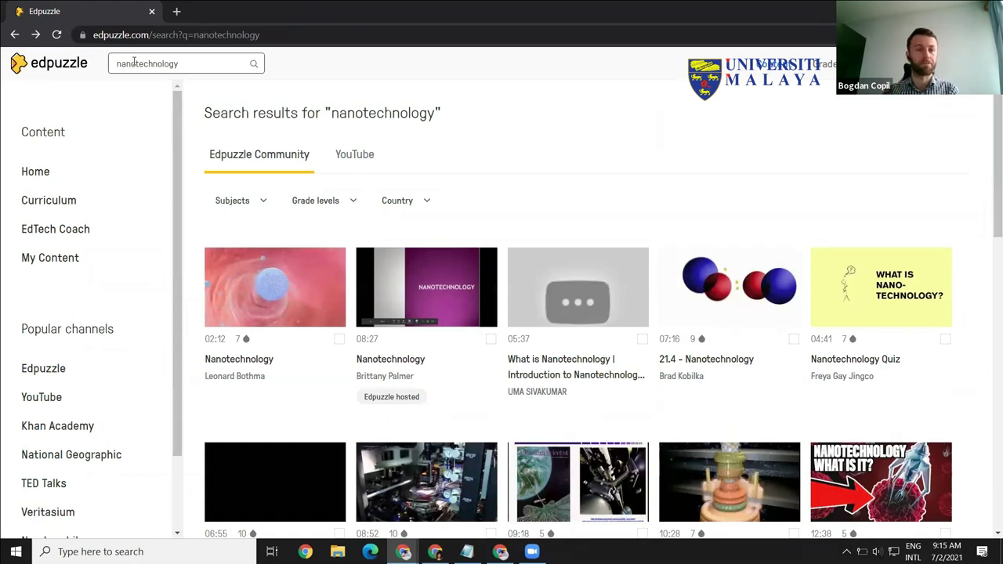
left_click(274, 165)
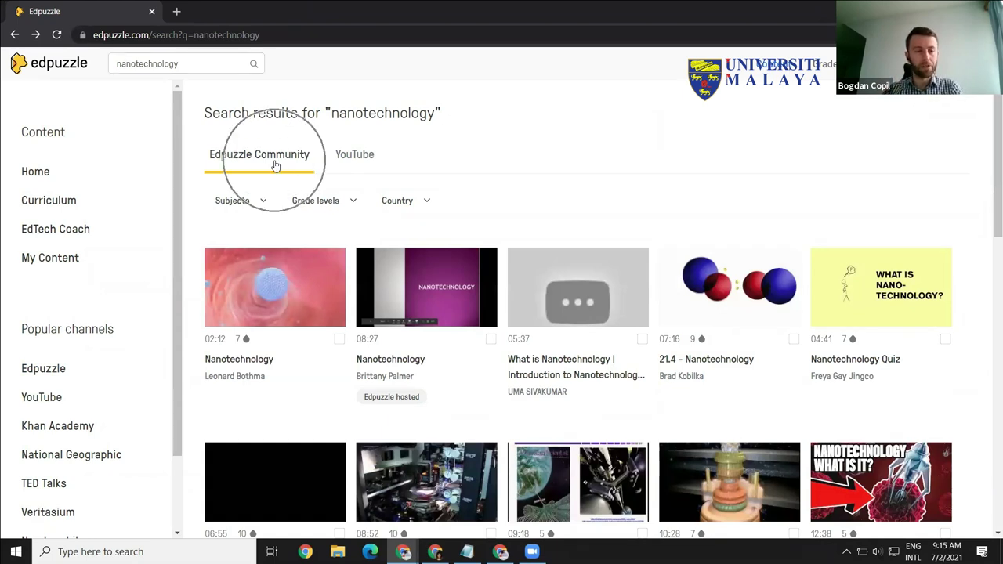
left_click(353, 163)
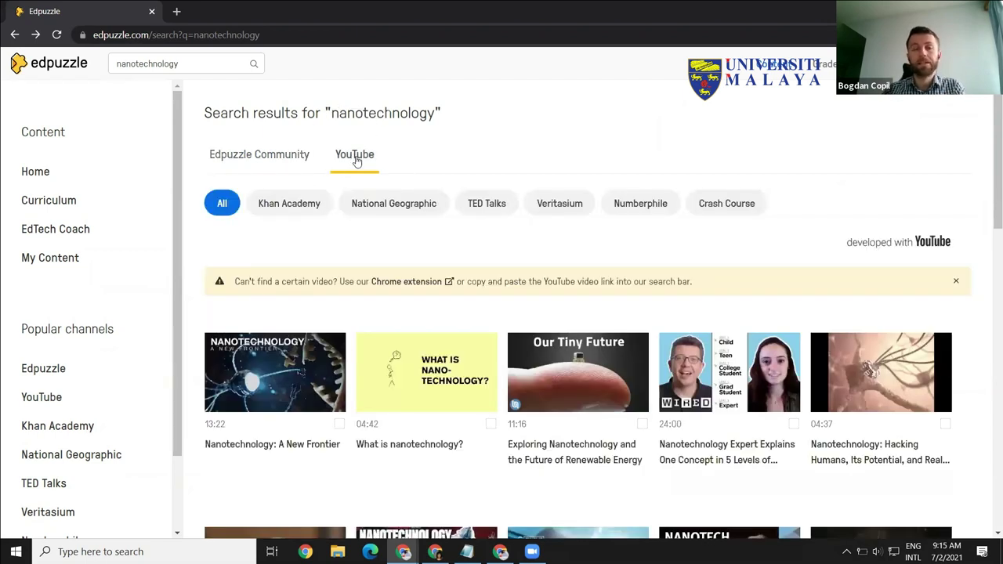
Step: Scroll the YouTube results and open 'COVID-19 RNA vaccines and the critical role of lipid nanoparticles' (04:50)
left_click(357, 158)
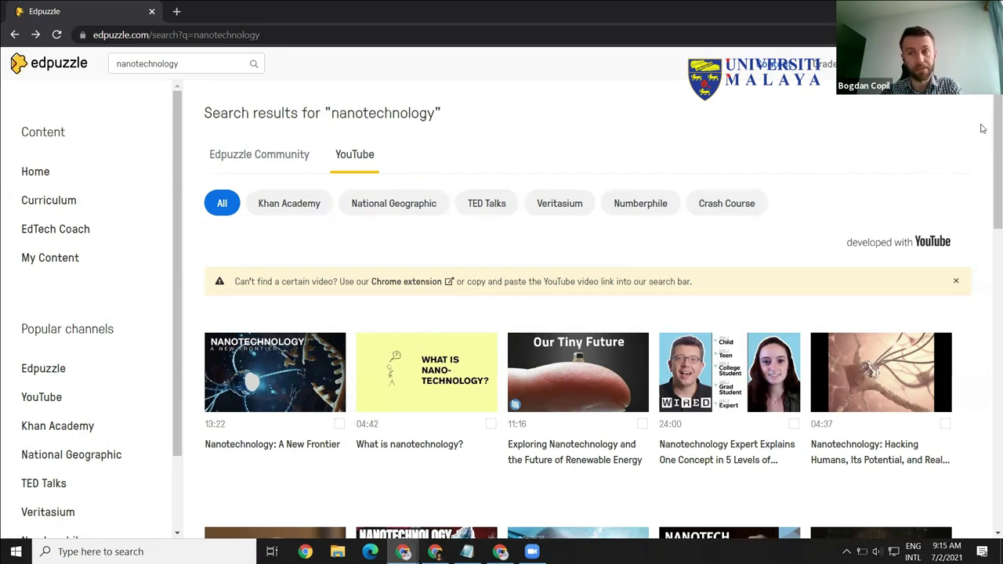
scroll(986, 173, "down", 2)
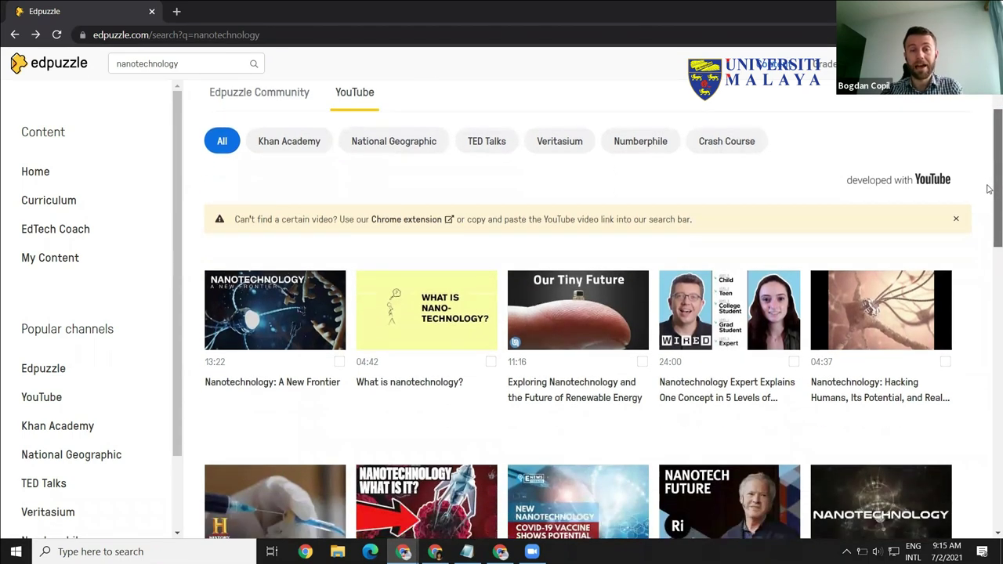
scroll(989, 235, "down", 4)
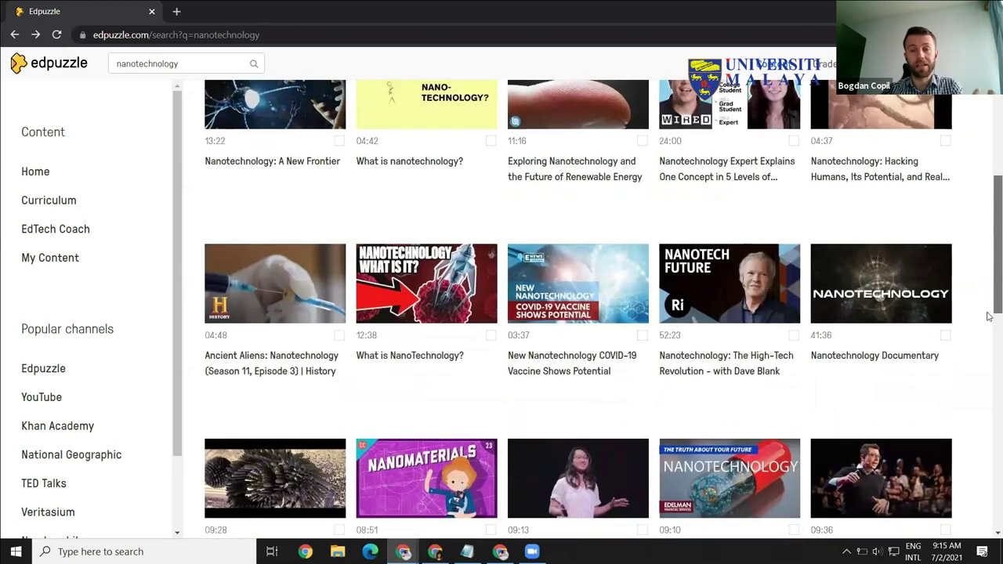
scroll(989, 318, "down", 5)
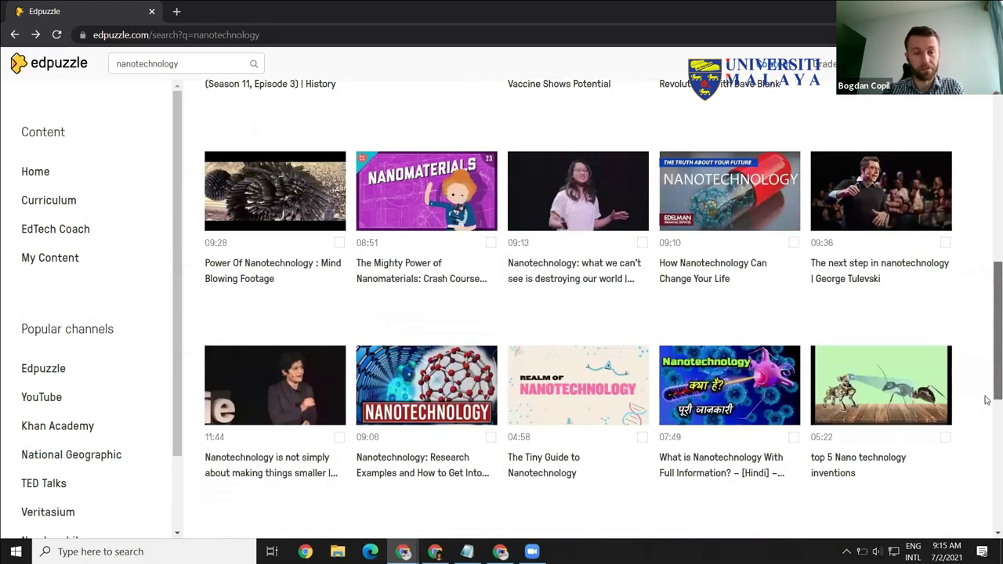
scroll(986, 401, "down", 6)
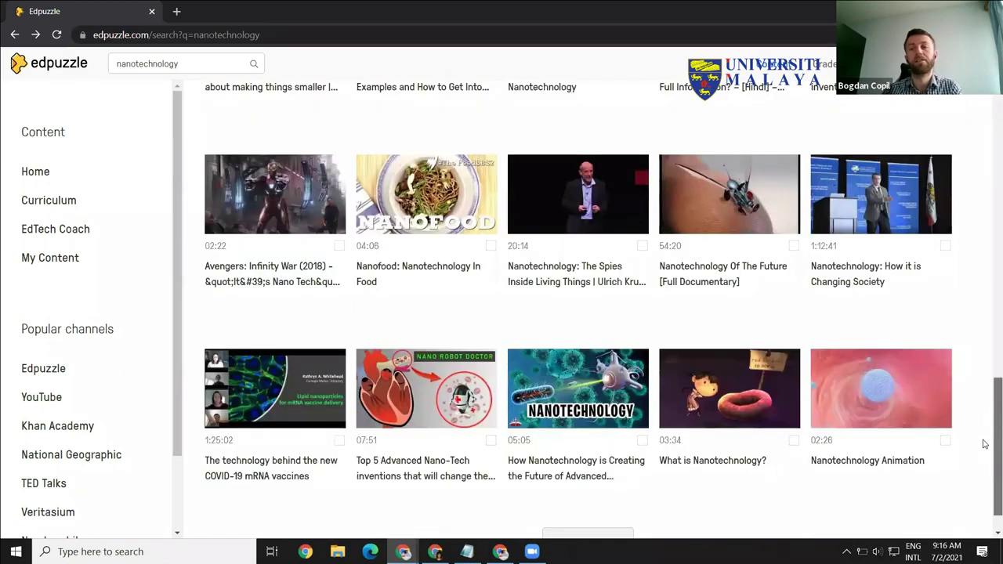
scroll(984, 444, "down", 7)
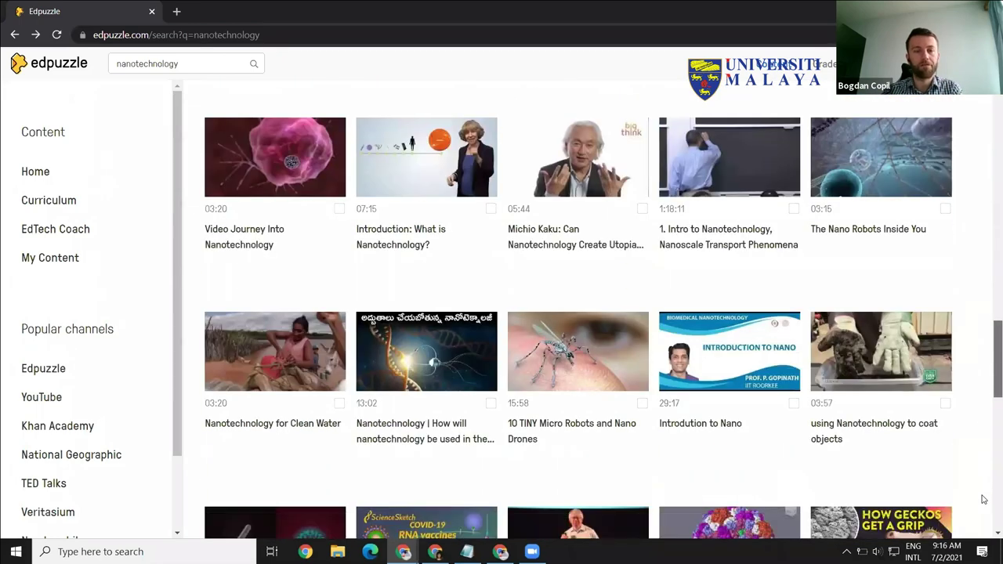
scroll(982, 498, "down", 3)
scroll(975, 492, "up", 1)
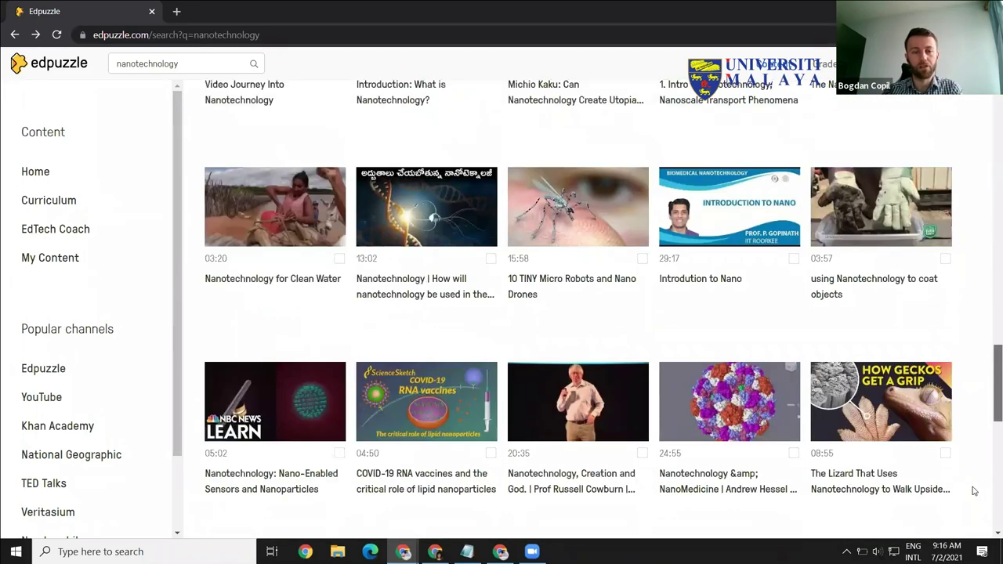
scroll(974, 492, "up", 1)
scroll(705, 438, "down", 1)
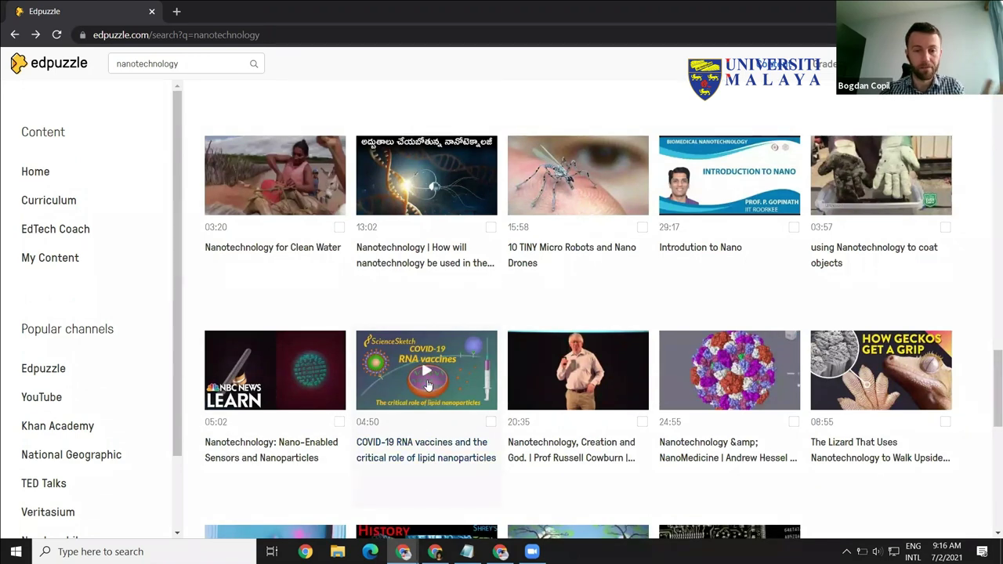
left_click(428, 394)
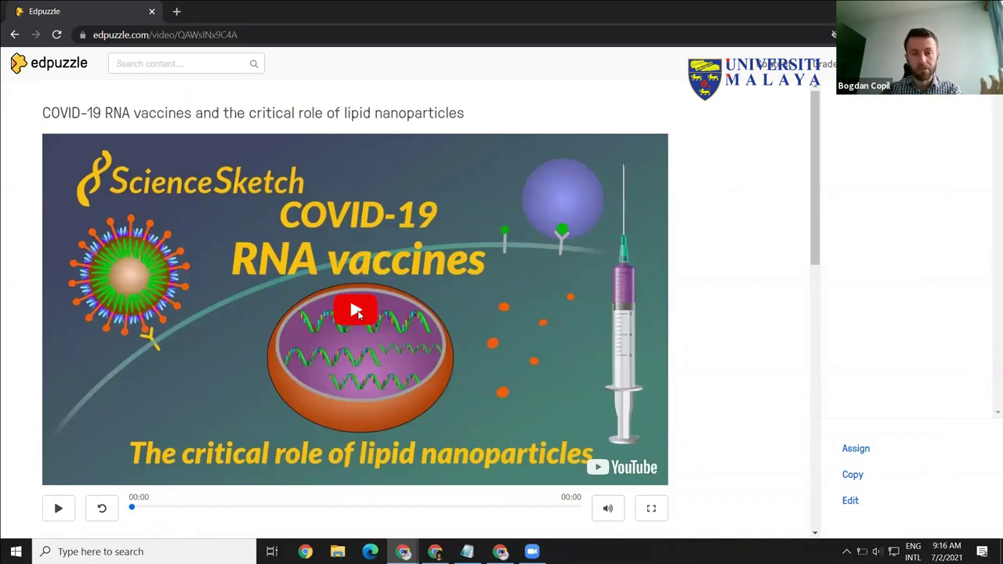
Step: Play the COVID-19 RNA vaccines video to preview it
left_click(58, 509)
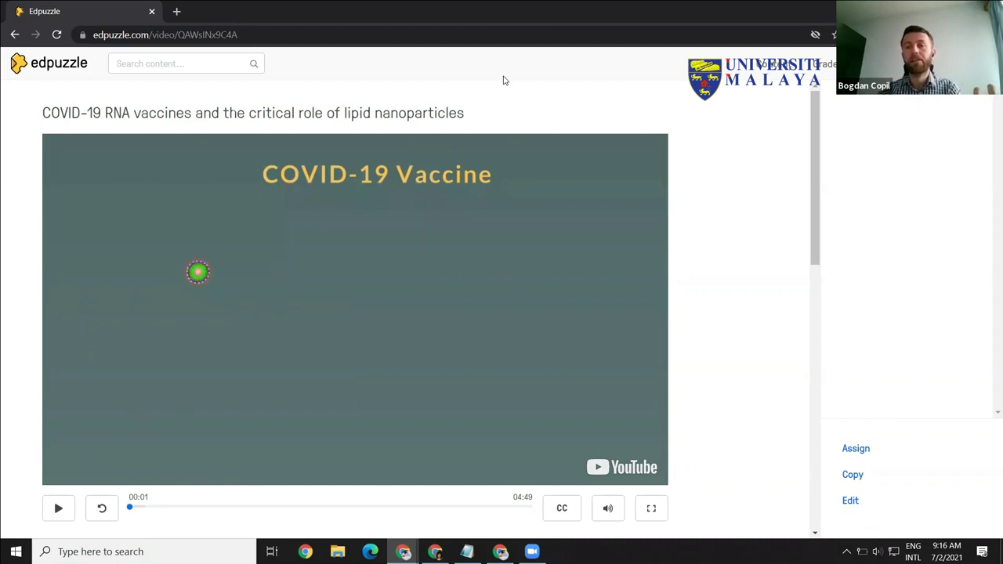
scroll(812, 174, "down", 4)
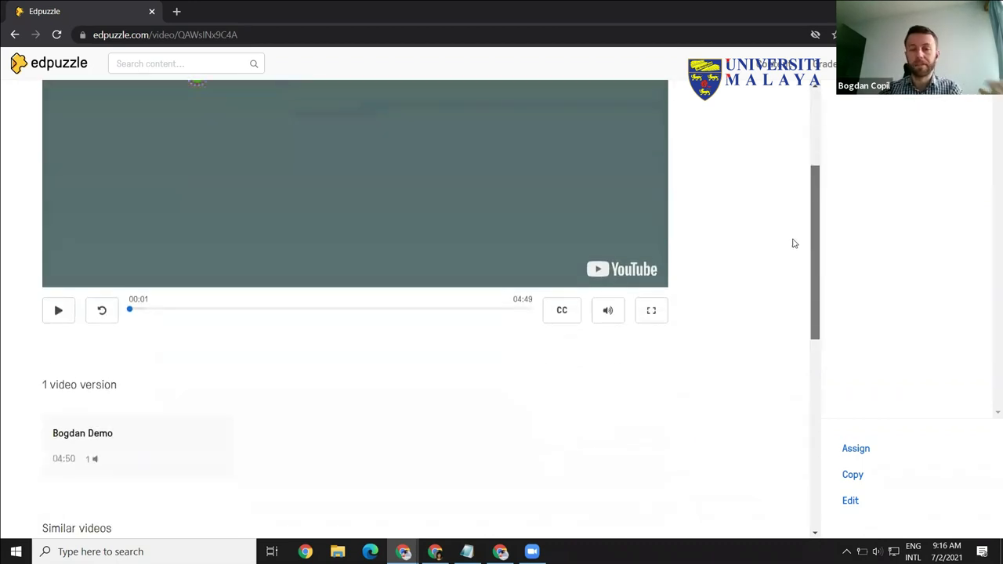
scroll(807, 137, "up", 4)
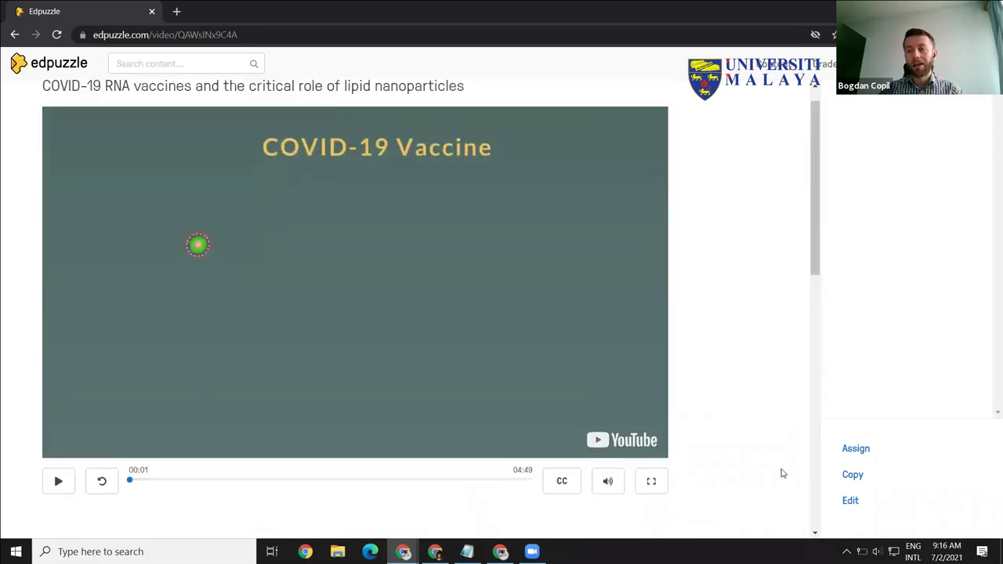
Step: Open the video in the editor via Edit, showing its 04:50 cut timeline
left_click(852, 501)
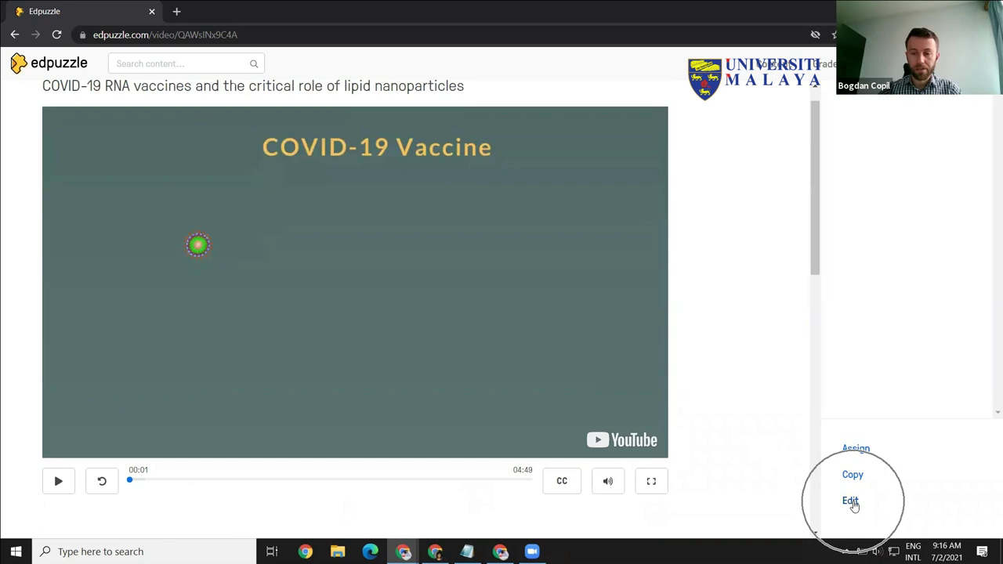
left_click(852, 502)
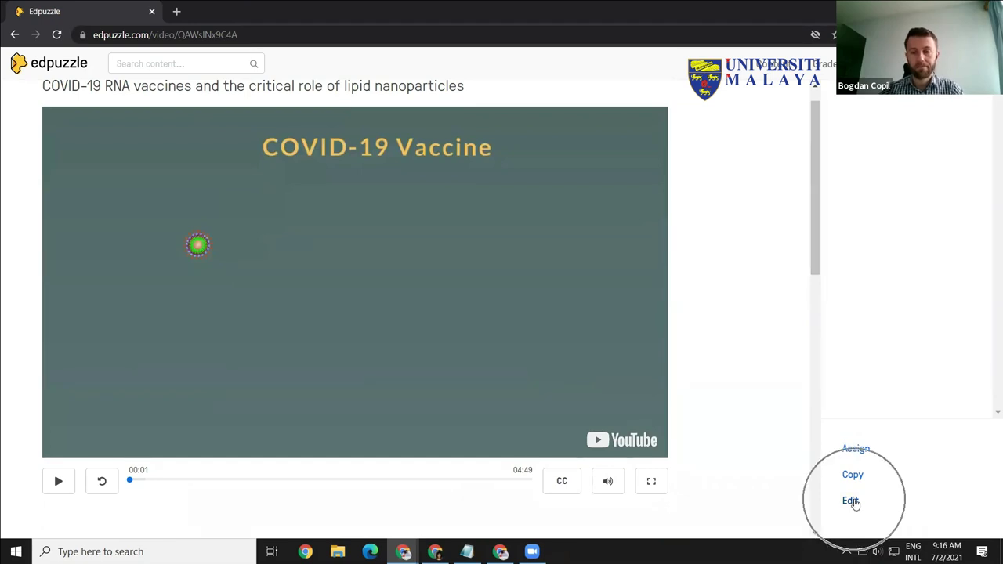
left_click(852, 501)
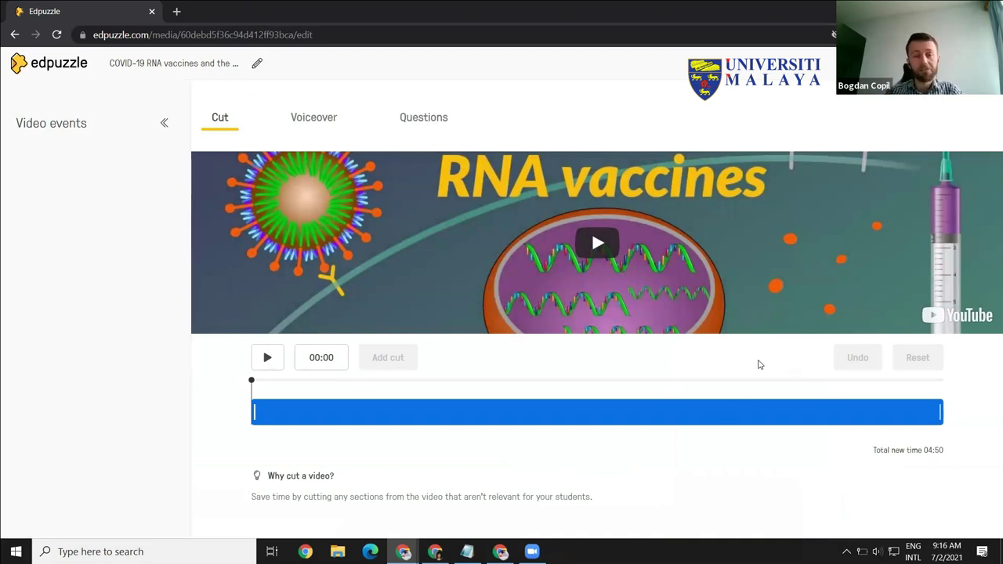
Step: Trim the video to keep 00:39–03:47 (03:08 total), placing the playhead near 01:50
left_click_drag(941, 413, 920, 414)
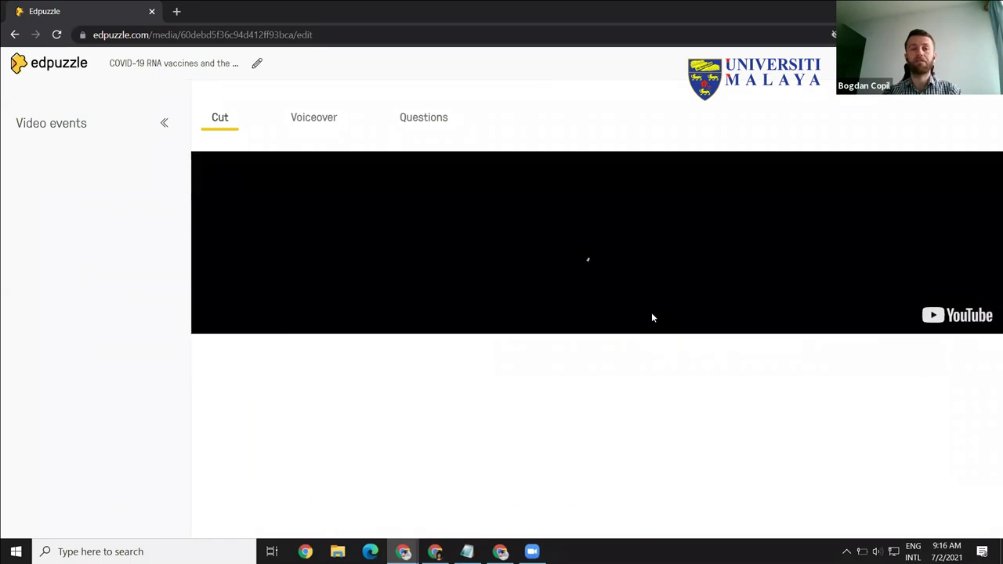
left_click_drag(255, 411, 345, 413)
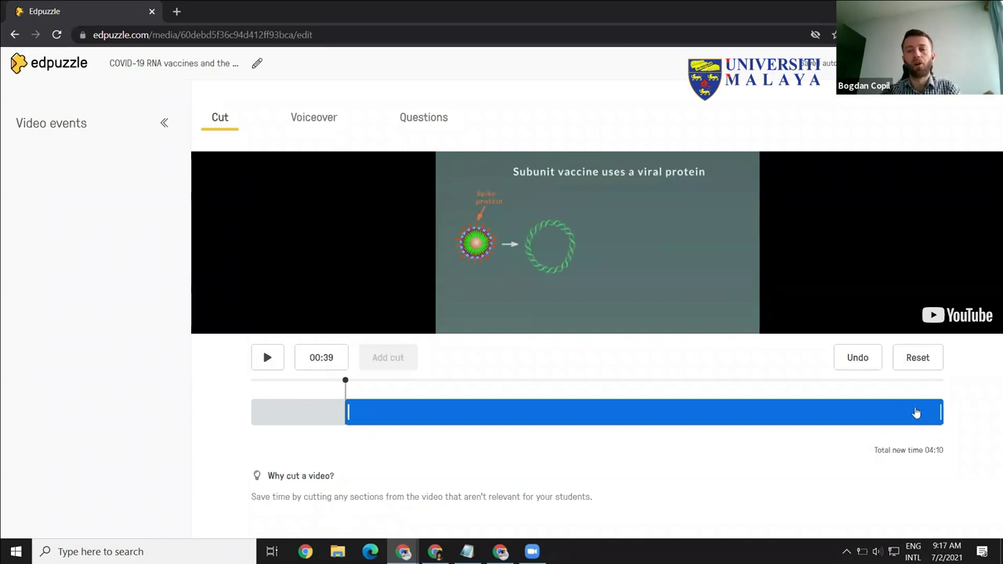
left_click_drag(940, 412, 795, 414)
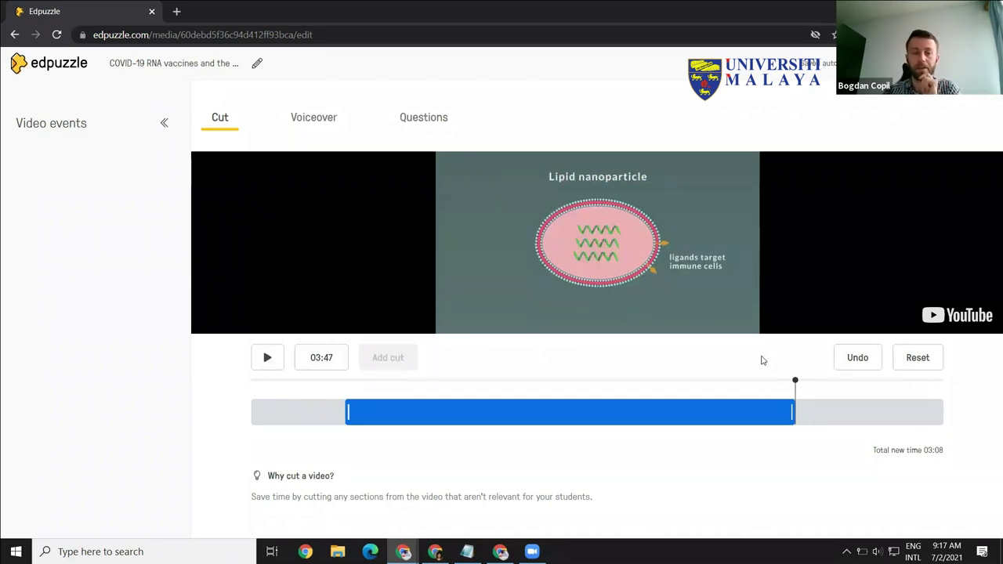
left_click_drag(795, 382, 529, 384)
left_click(494, 384)
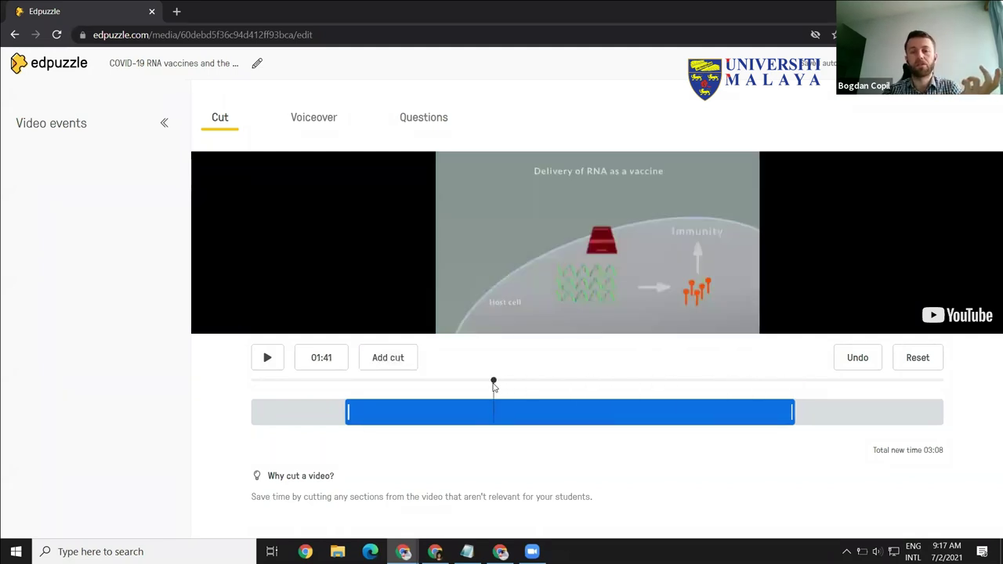
left_click(516, 379)
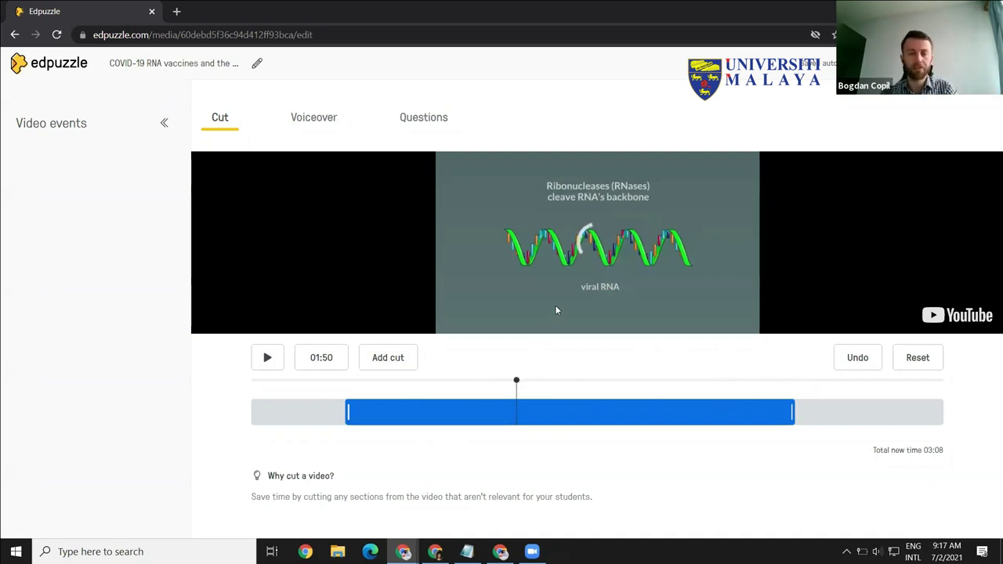
Step: Add a cut at the playhead and widen it so the video totals 02:27
left_click_drag(560, 382, 506, 381)
left_click(384, 359)
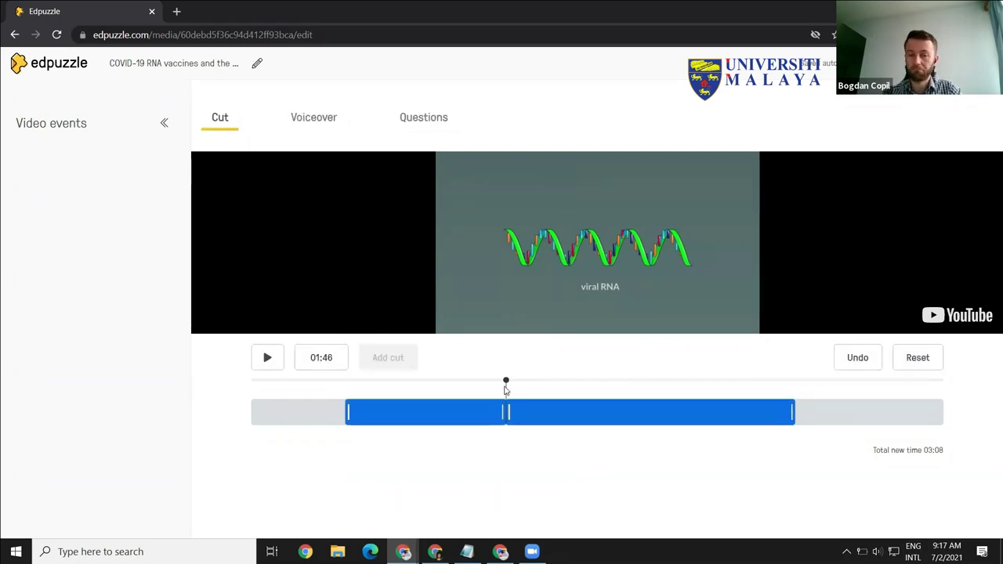
left_click_drag(508, 411, 603, 411)
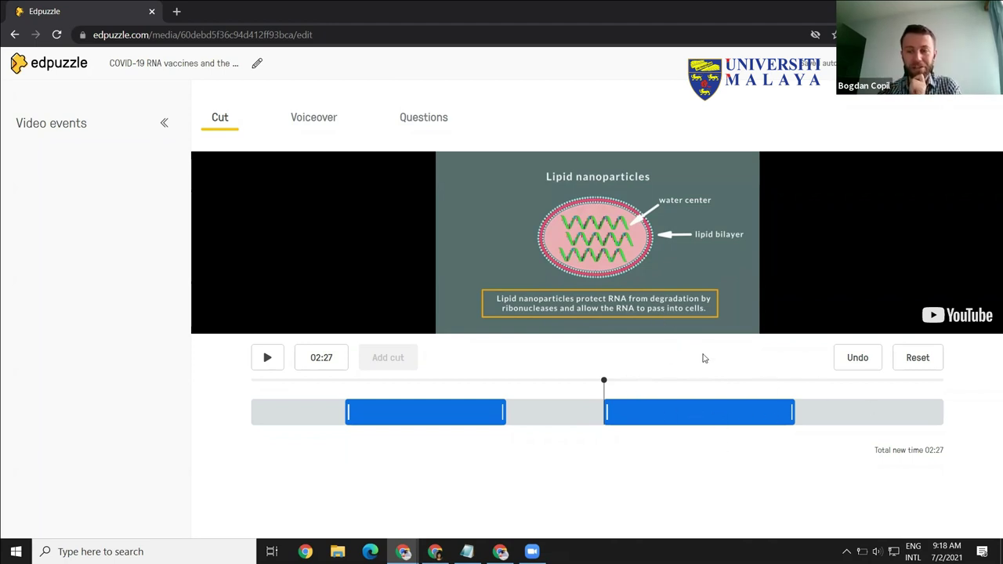
Step: Switch to the Voiceover editor for the trimmed video
left_click(311, 123)
left_click(311, 124)
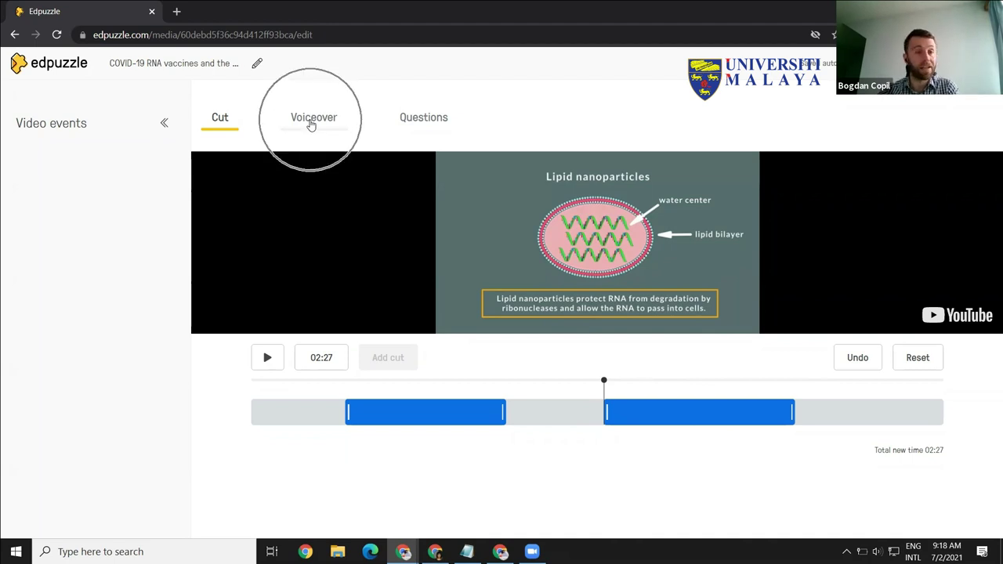
left_click(311, 124)
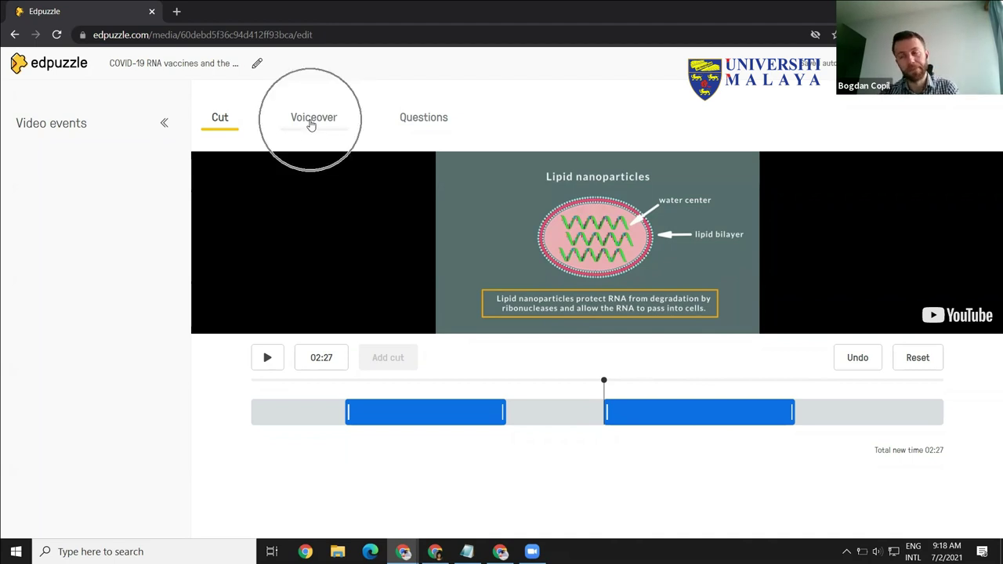
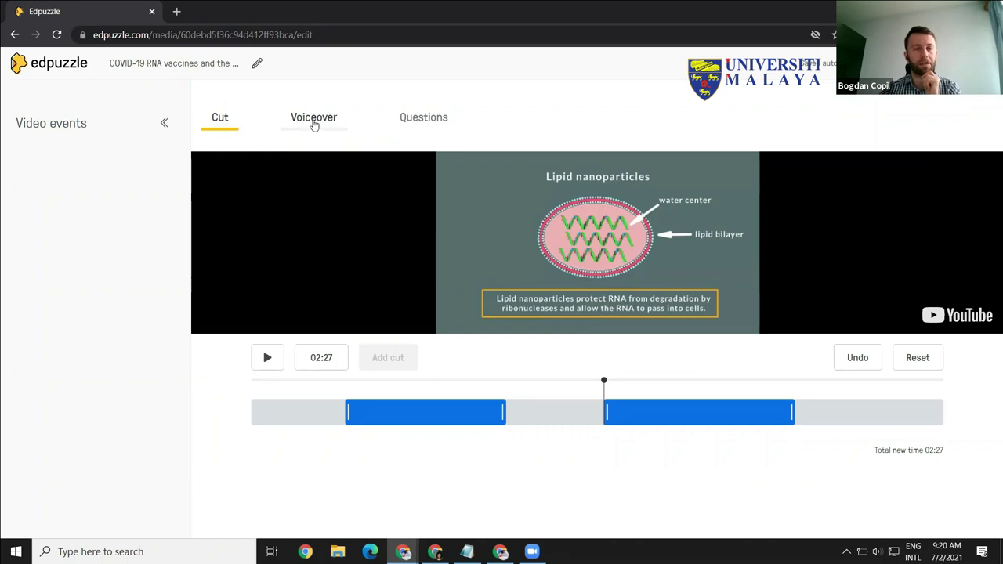
Step: Switch the editor to question authoring for the COVID-19 RNA vaccines video
left_click(430, 121)
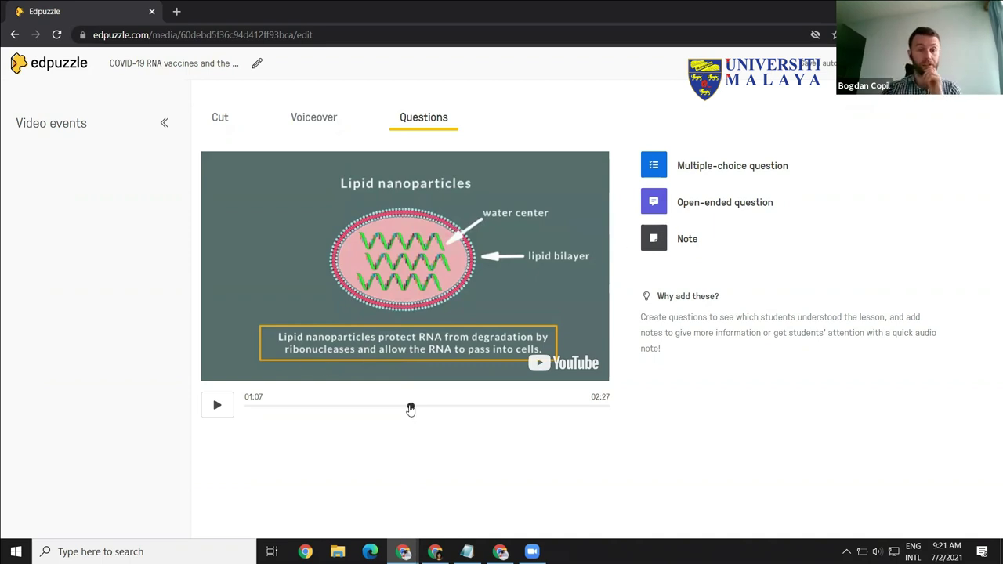
Step: Rewind the video preview to 00:00
left_click_drag(410, 415, 235, 416)
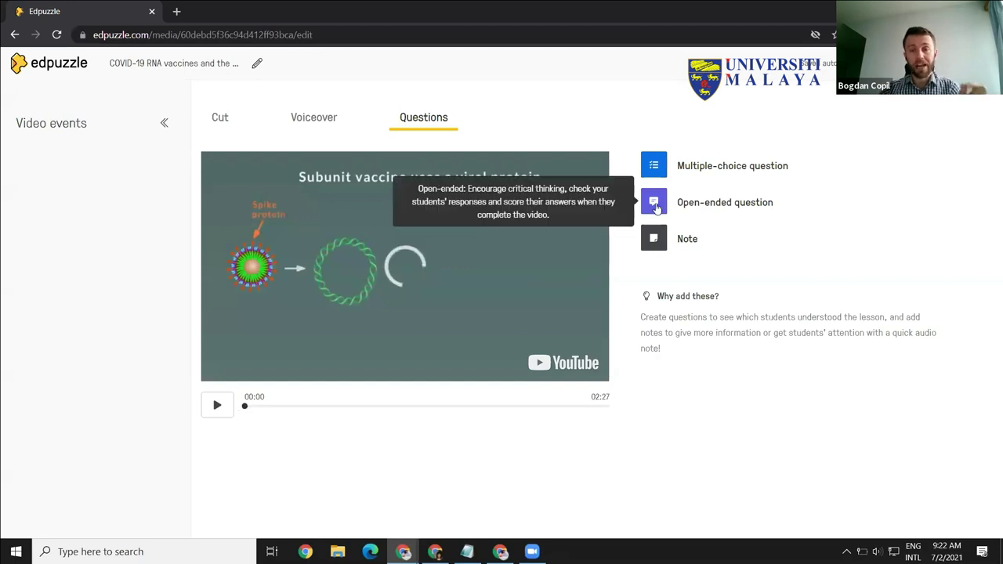
Step: Add an open-ended question at 00:00: 'What role do you think nanoparticles play in the creation of COVID vaccines?'
left_click(653, 206)
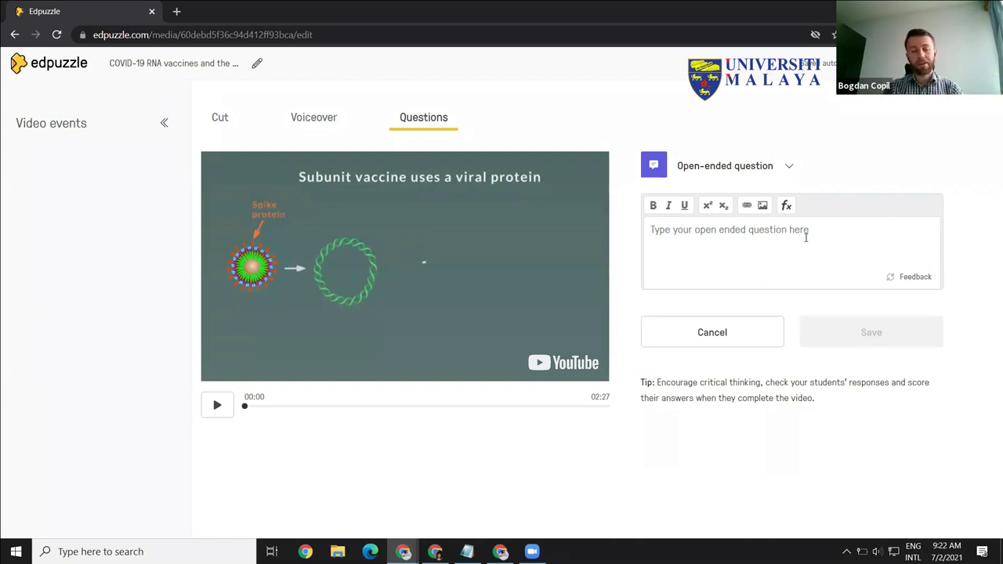
type("hat role do")
key("Left")
key("Left")
key("BackSpace")
type("you think nanoparticles play in the creation o")
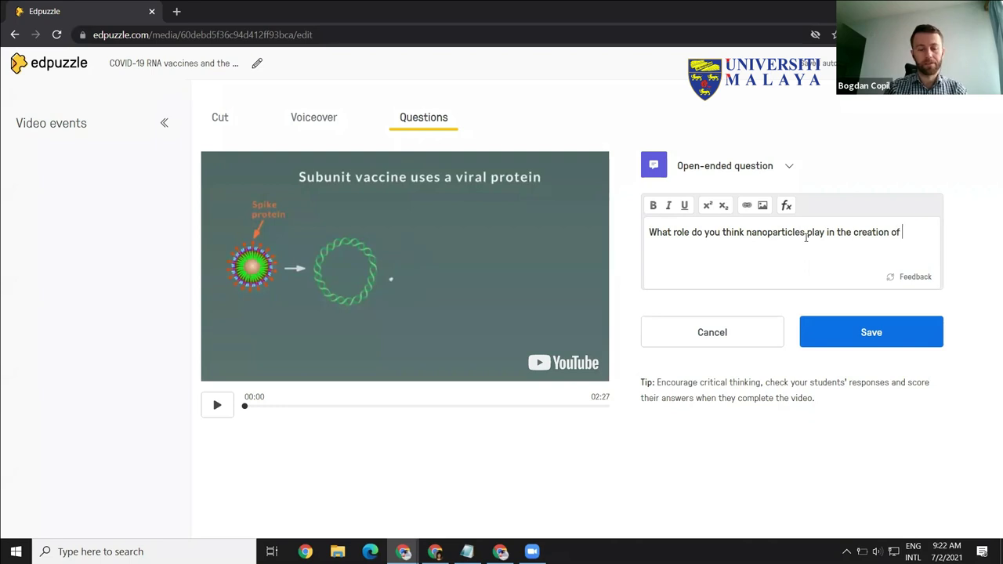
type("f COVID vaccines?")
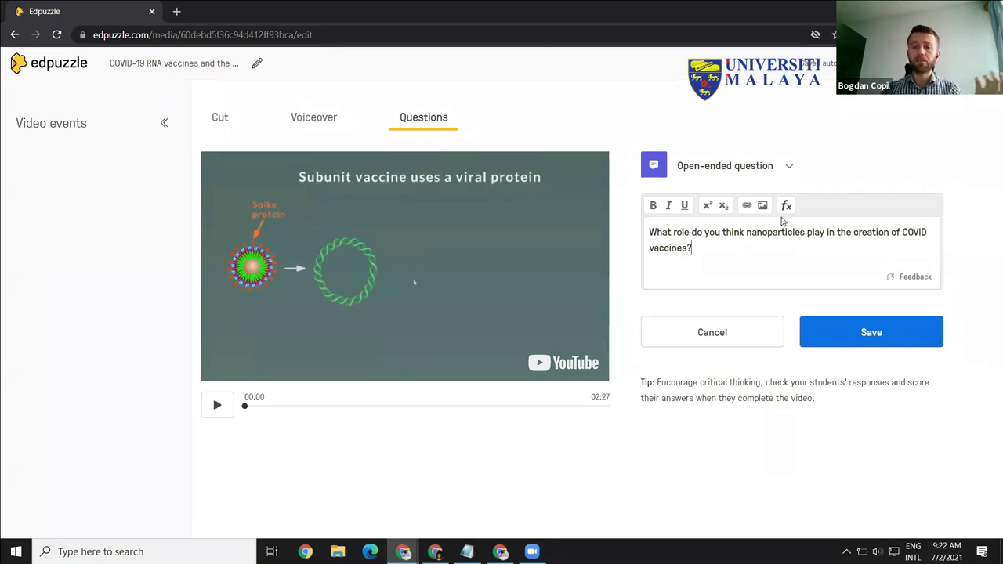
left_click(868, 338)
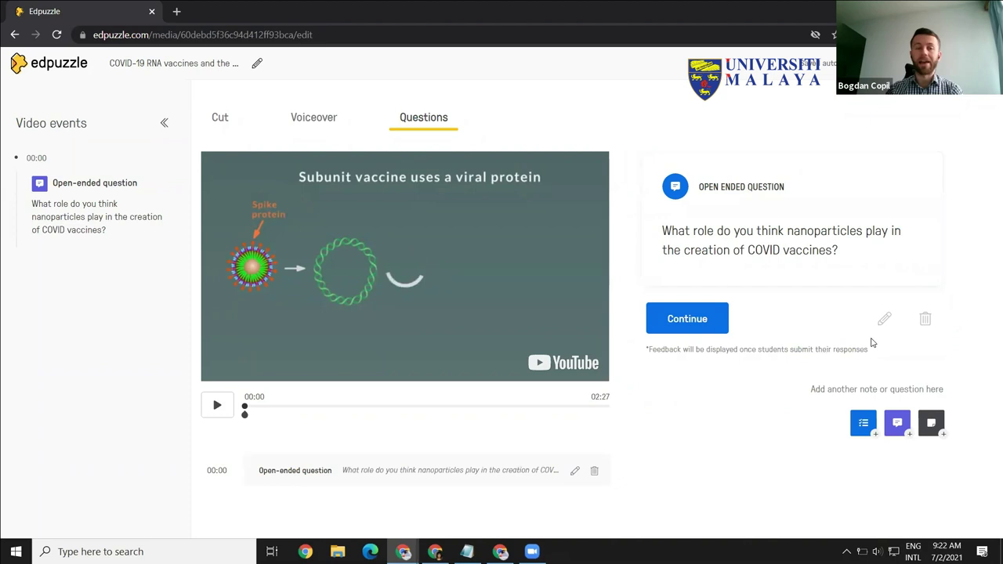
Step: Play and scrub the preview forward until it pauses at 00:48 on the RNA delivery slide
left_click(222, 413)
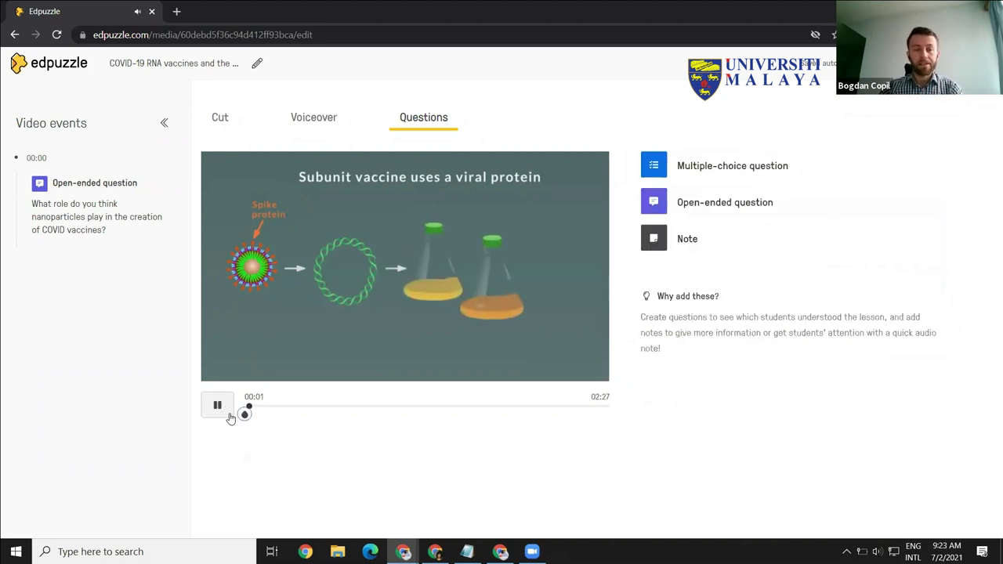
left_click(245, 417)
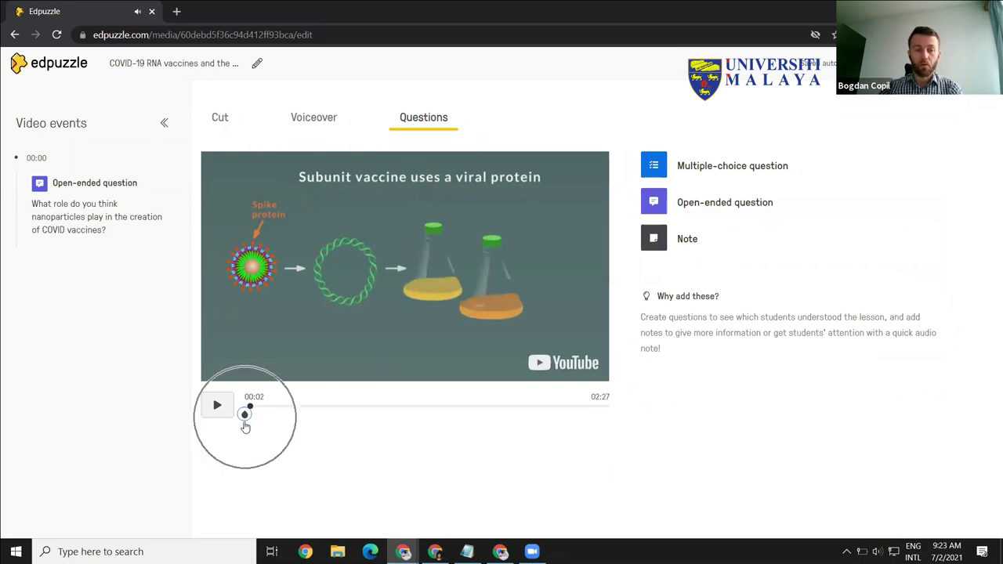
left_click(244, 416)
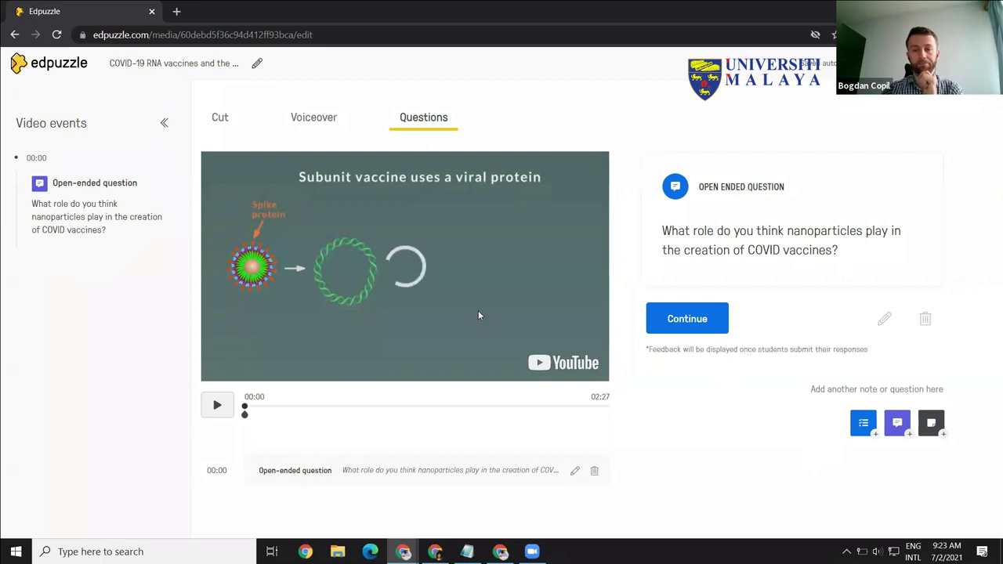
left_click_drag(244, 408, 329, 417)
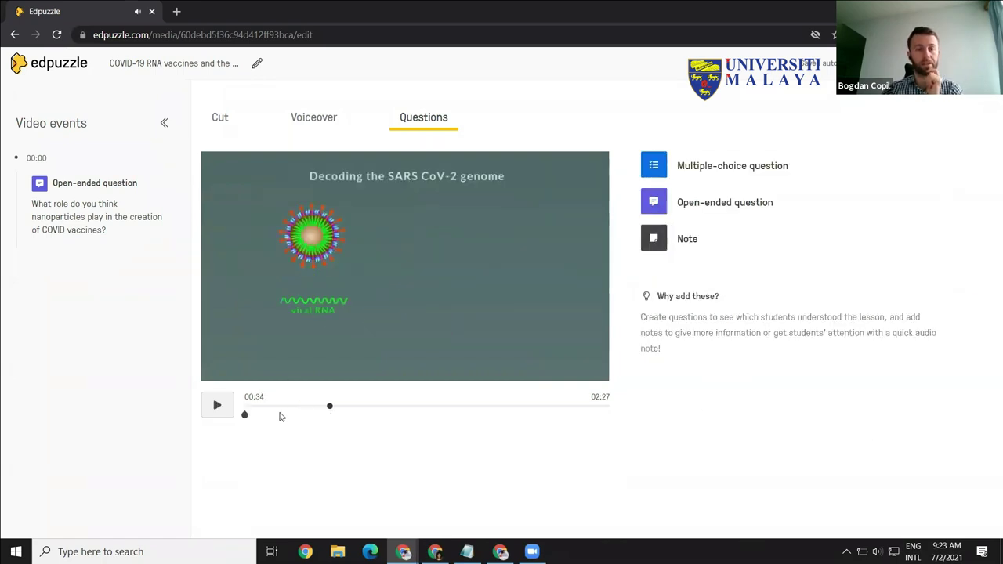
left_click(214, 415)
left_click_drag(334, 407, 361, 411)
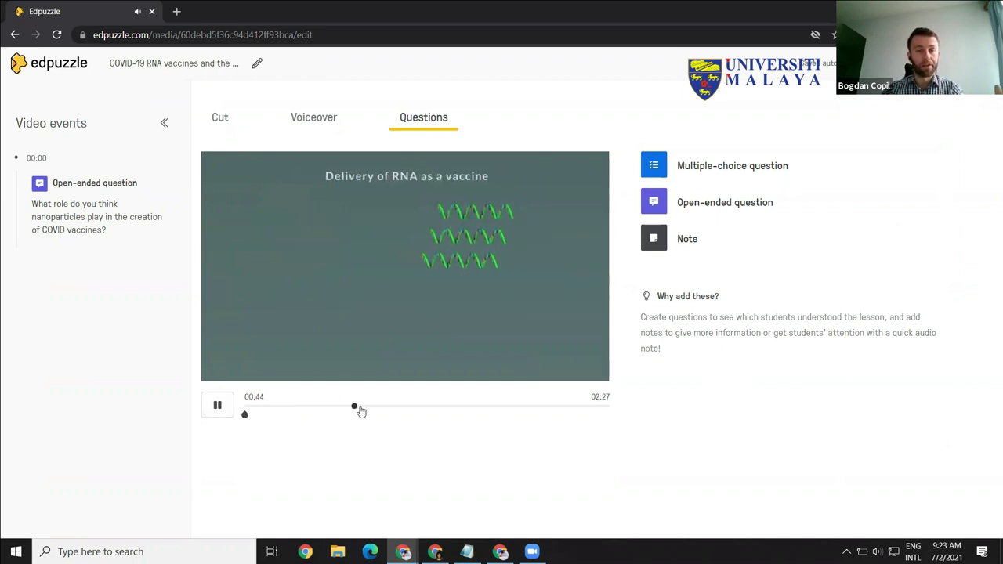
left_click(218, 406)
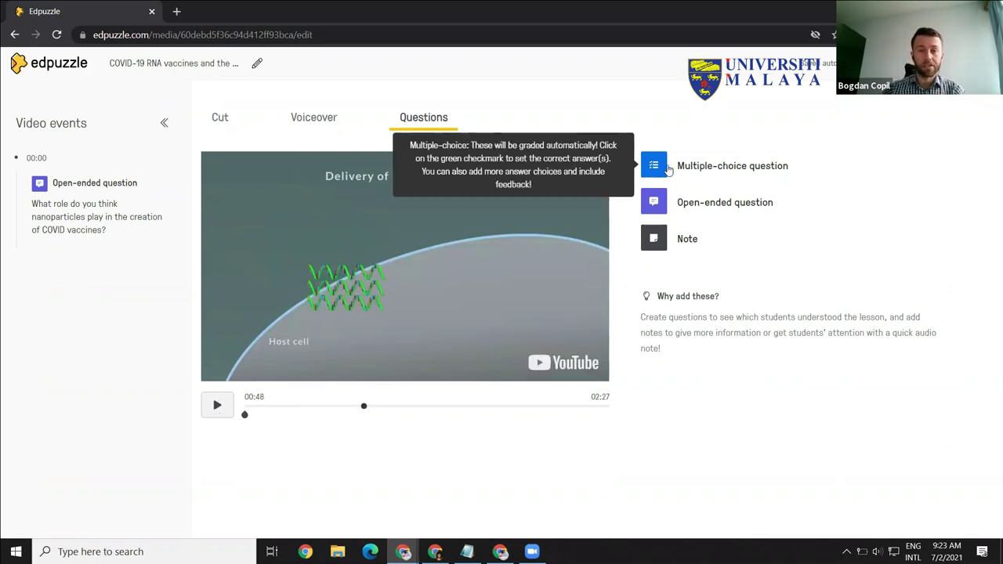
Step: Save a 00:48 multiple-choice question 'Viral DNA can enter the cell on its own' with Yes correct, No wrong
left_click(653, 166)
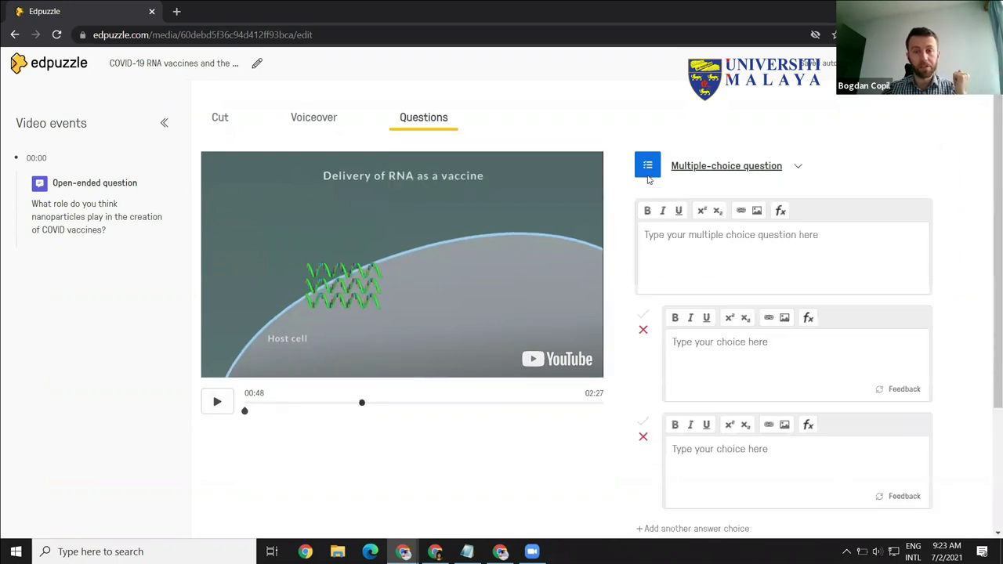
left_click(680, 237)
type("Viral DNA can")
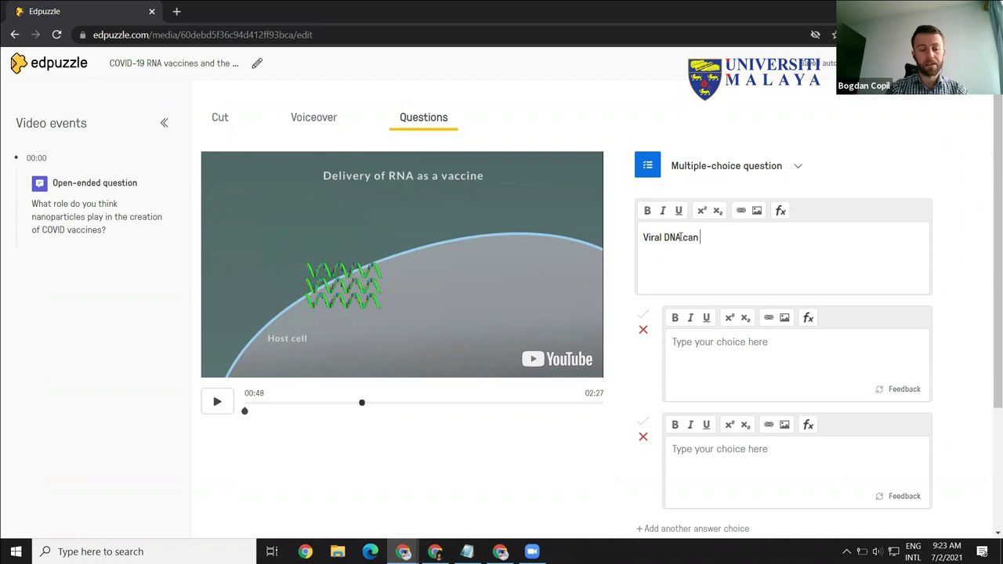
type(" enter the cell on its own")
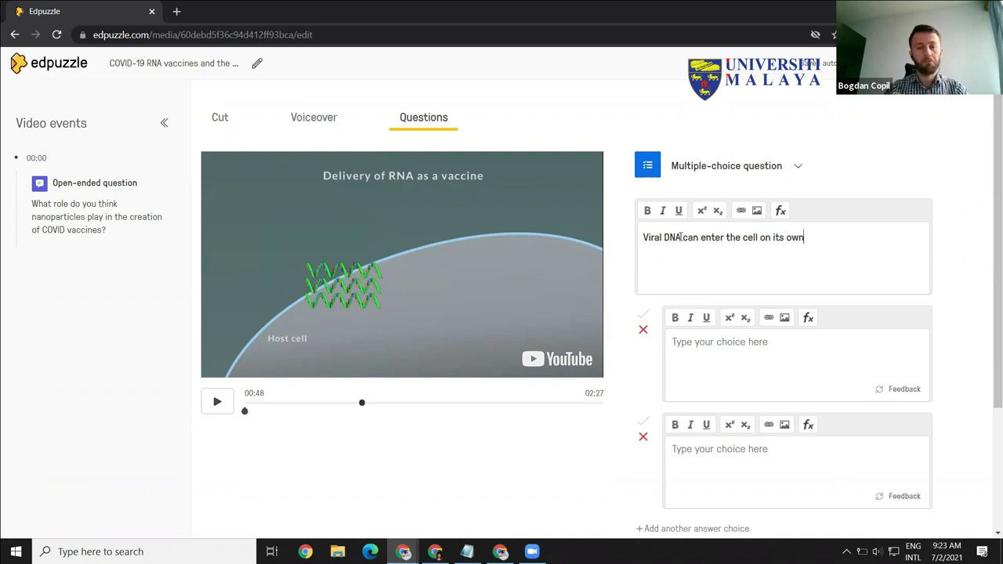
type("Yes")
left_click(740, 480)
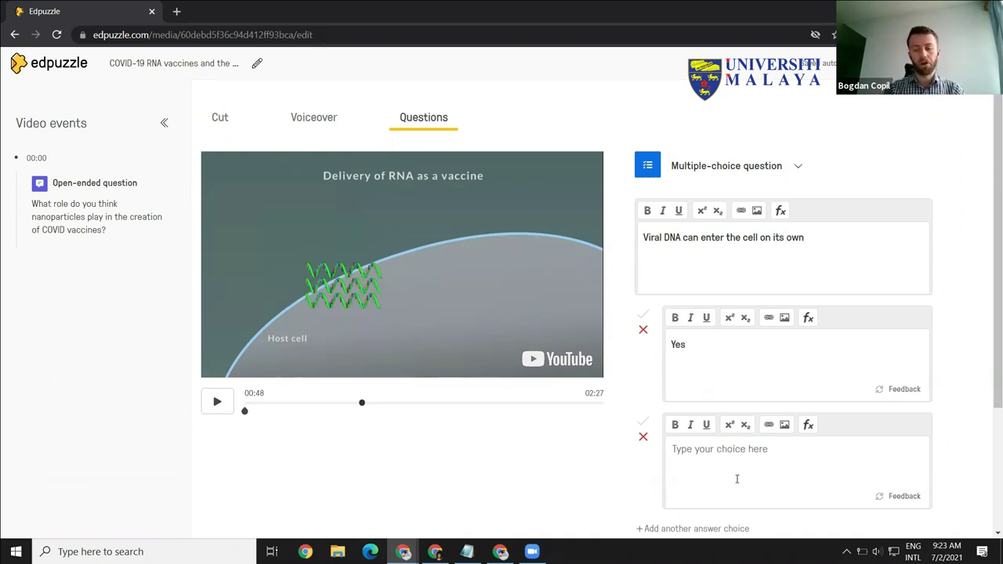
type("No")
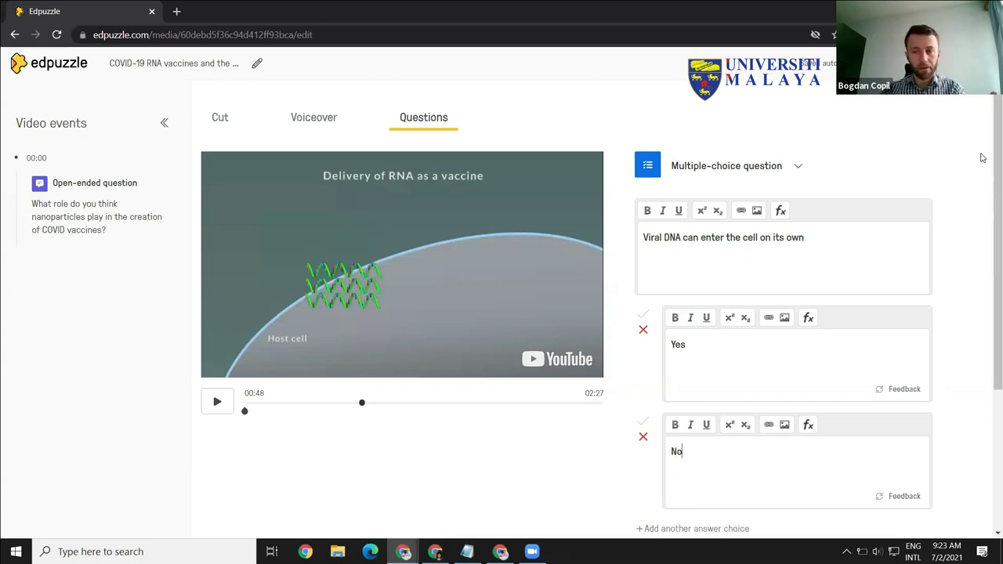
scroll(989, 160, "down", 1)
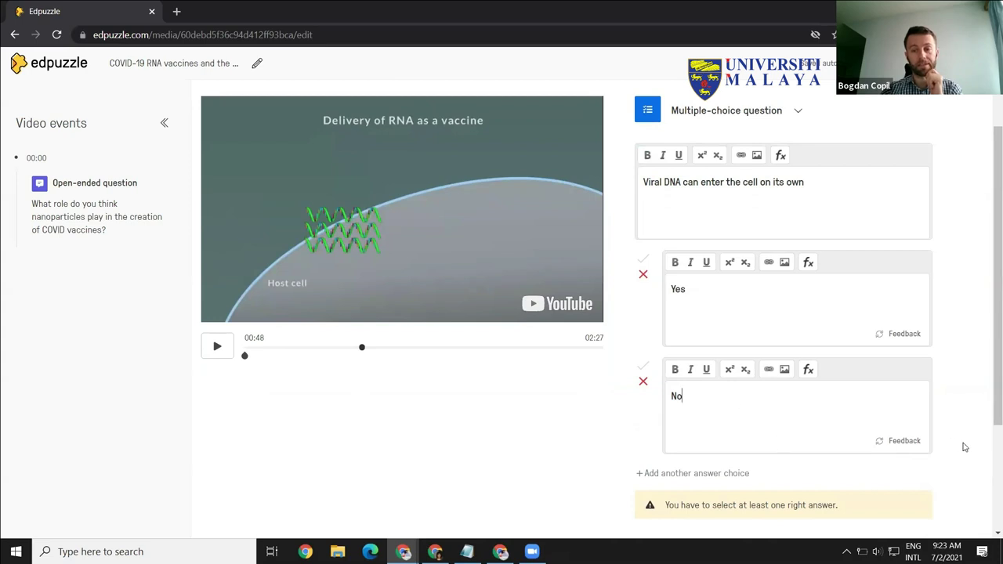
left_click(644, 262)
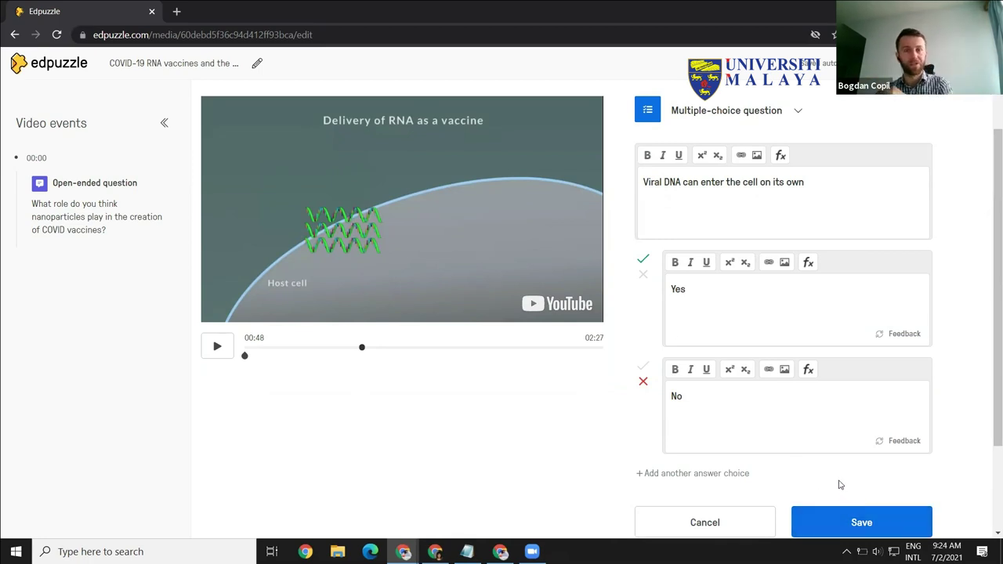
left_click(860, 522)
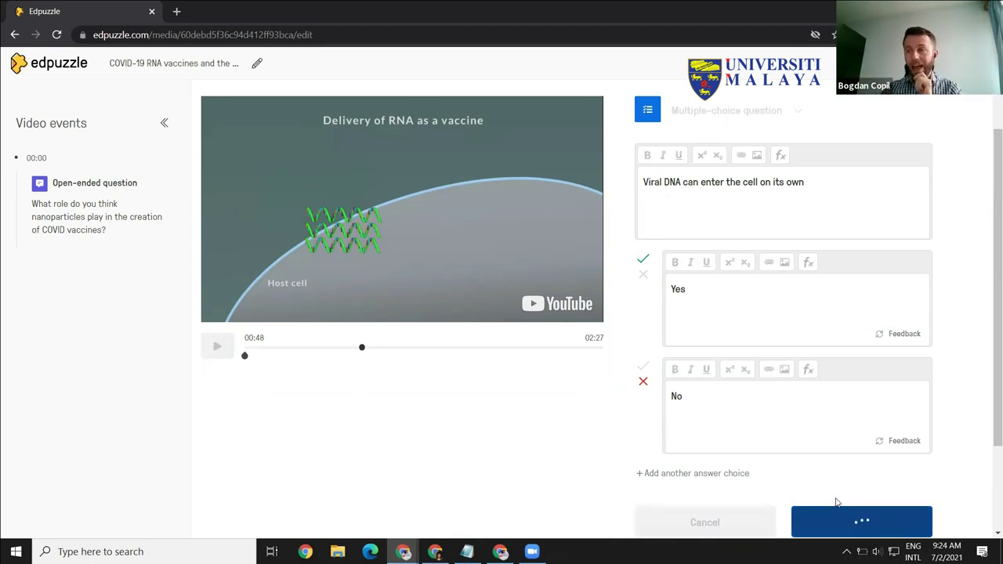
Step: Scrub the preview to the video's end at 02:26 and start a new note there
left_click(215, 403)
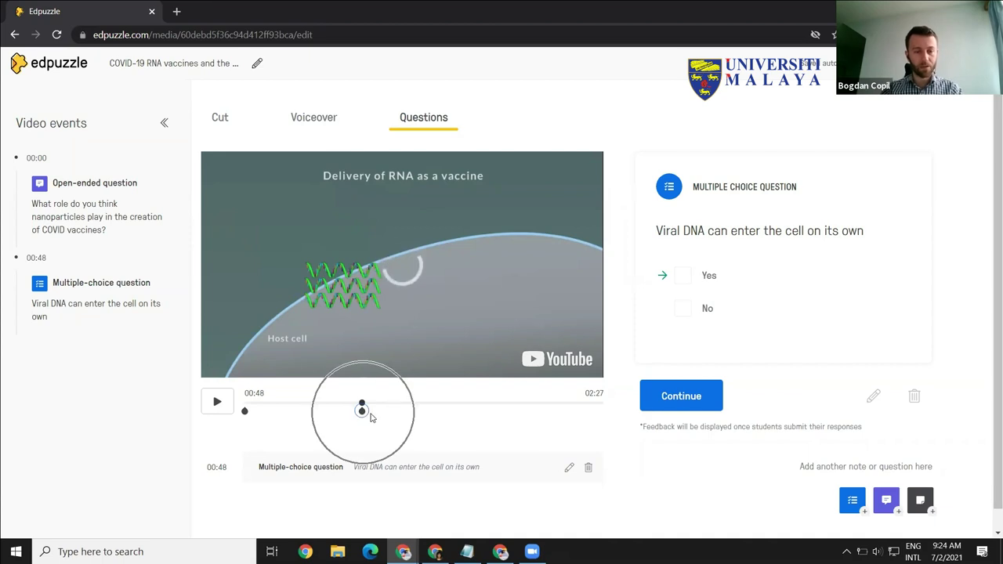
left_click(394, 404)
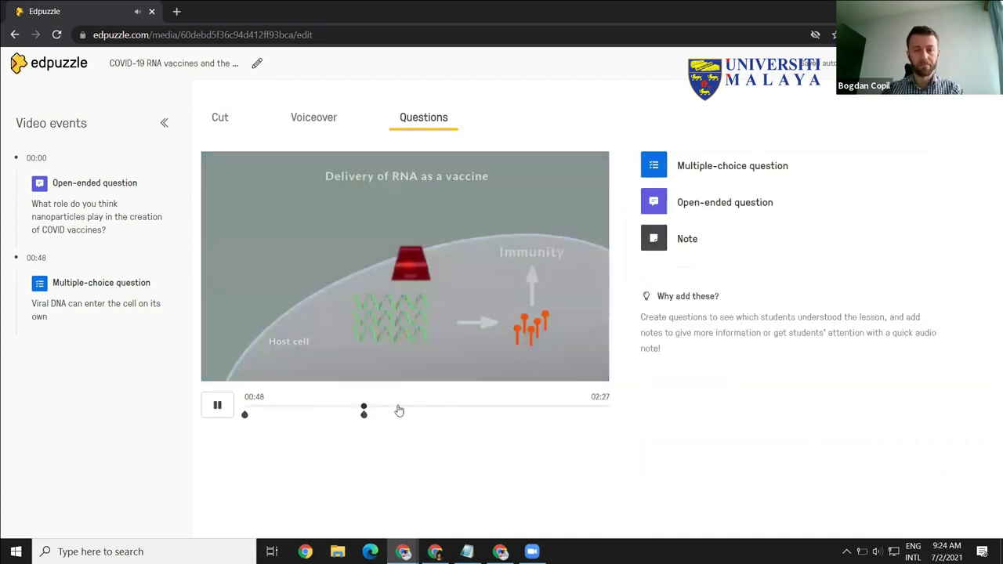
left_click(217, 401)
left_click(228, 406)
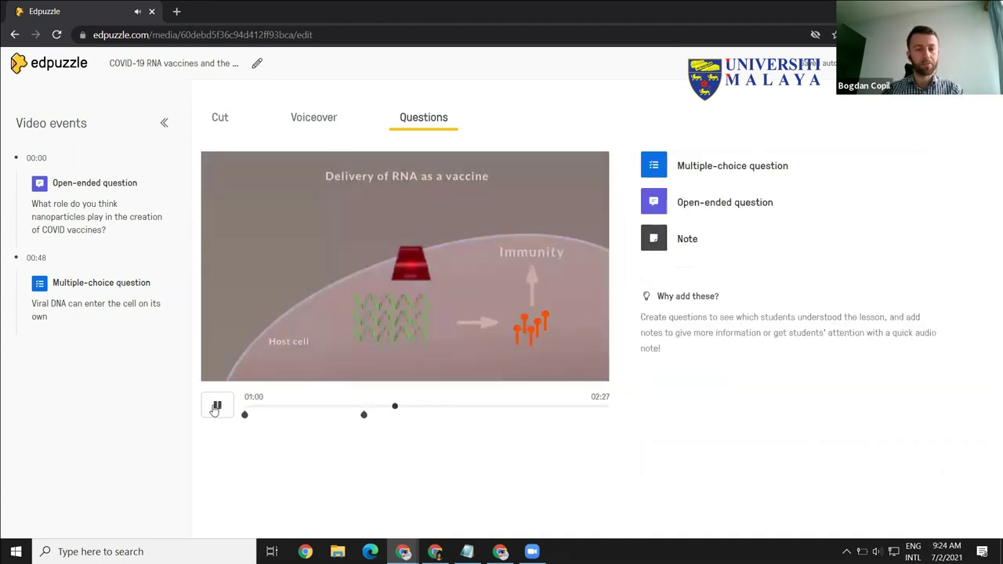
left_click_drag(397, 405, 447, 409)
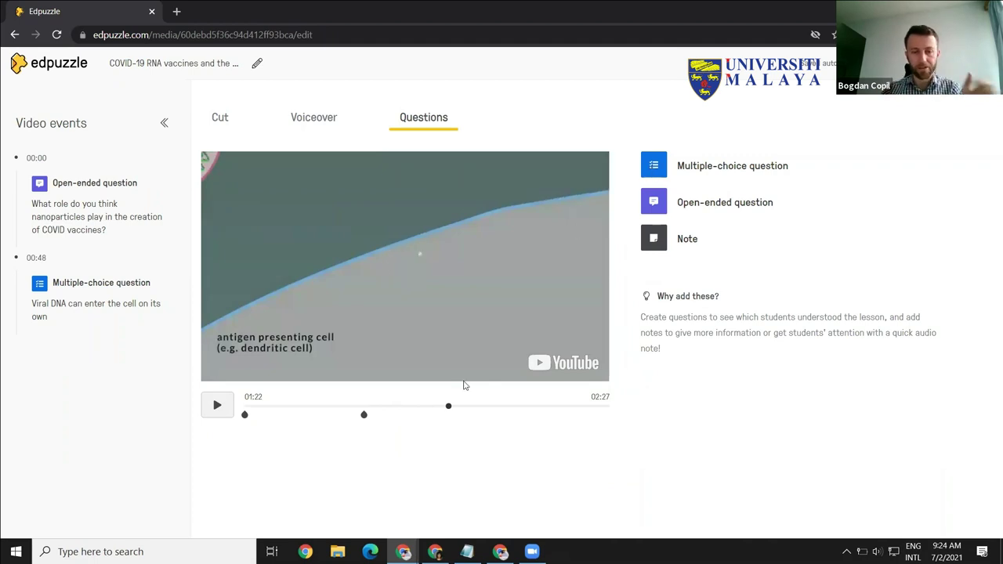
left_click_drag(452, 413, 534, 418)
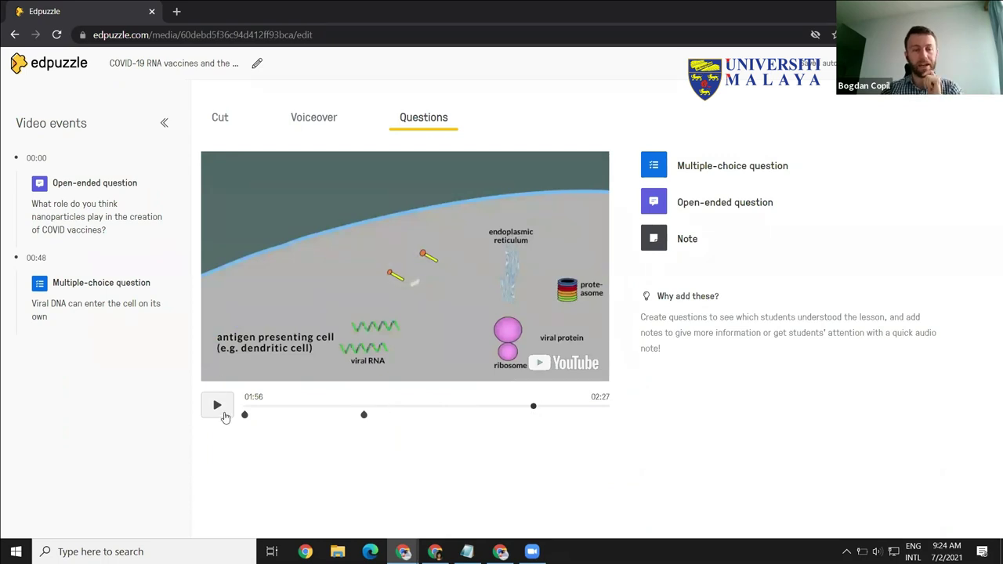
left_click_drag(533, 413, 614, 414)
left_click(545, 406)
left_click(605, 406)
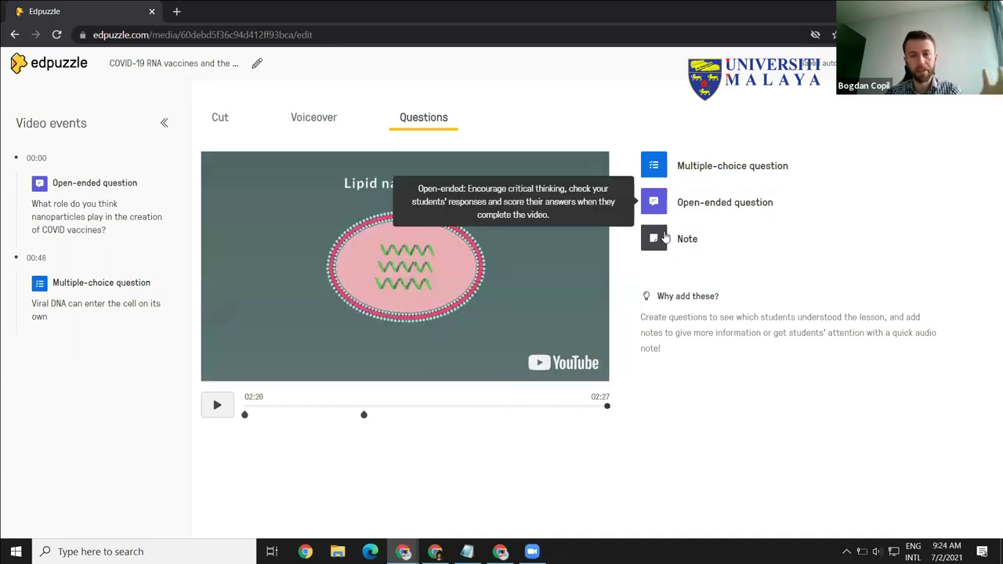
left_click(653, 239)
Step: Type the note 'Please check this link for extra materials', trying but cancelling the link and equation tools
left_click(661, 232)
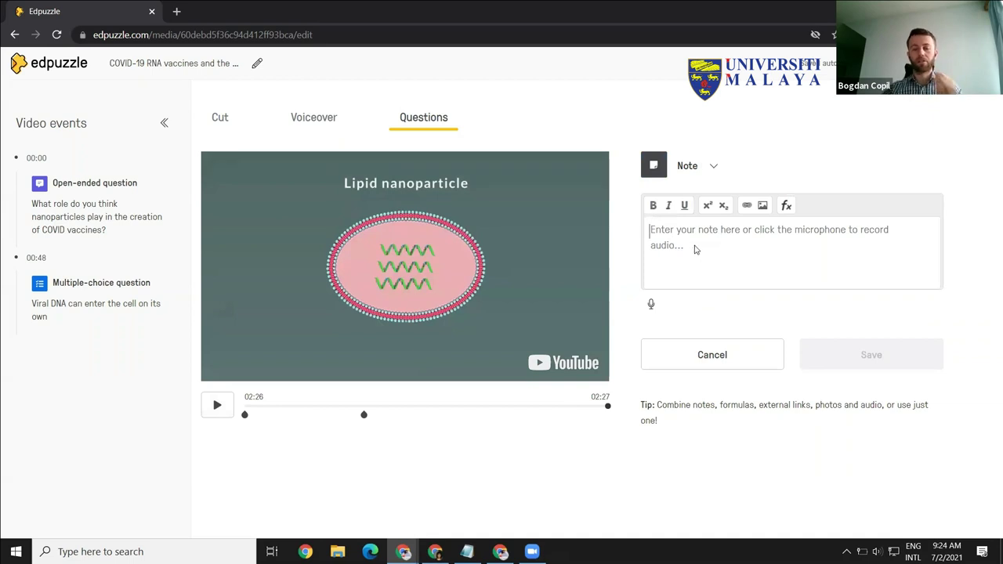
type("Please")
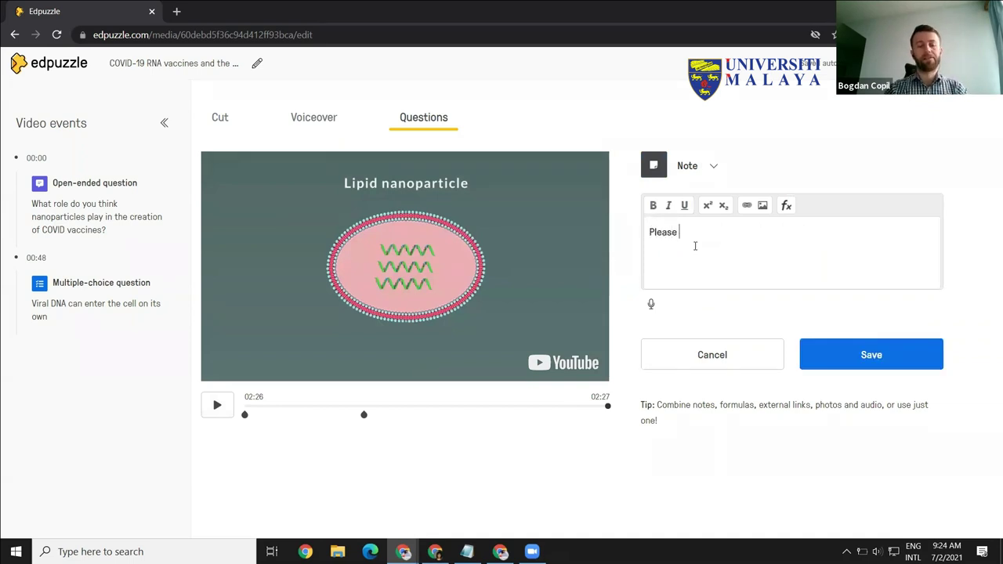
type(" check this link")
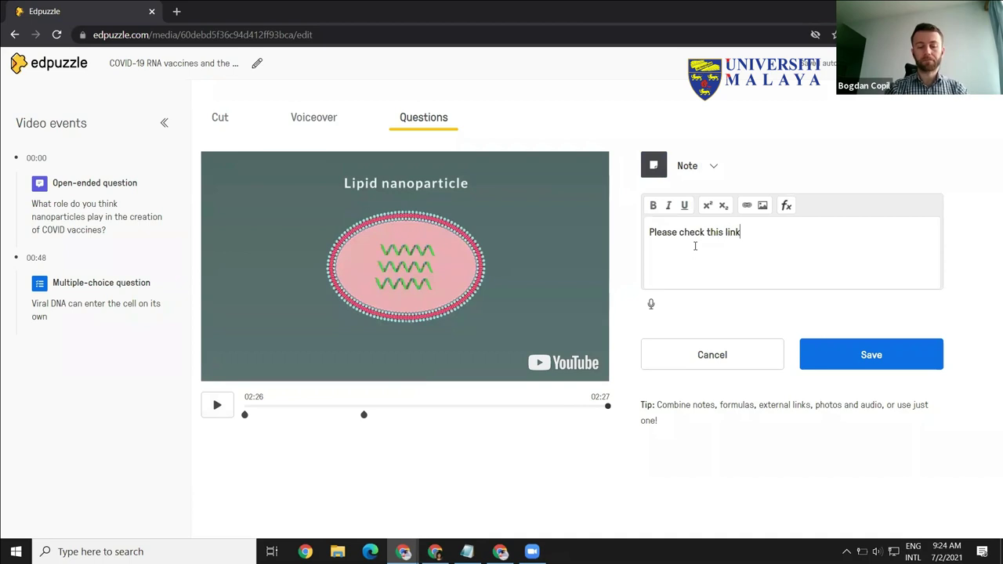
type(" for extra materials.")
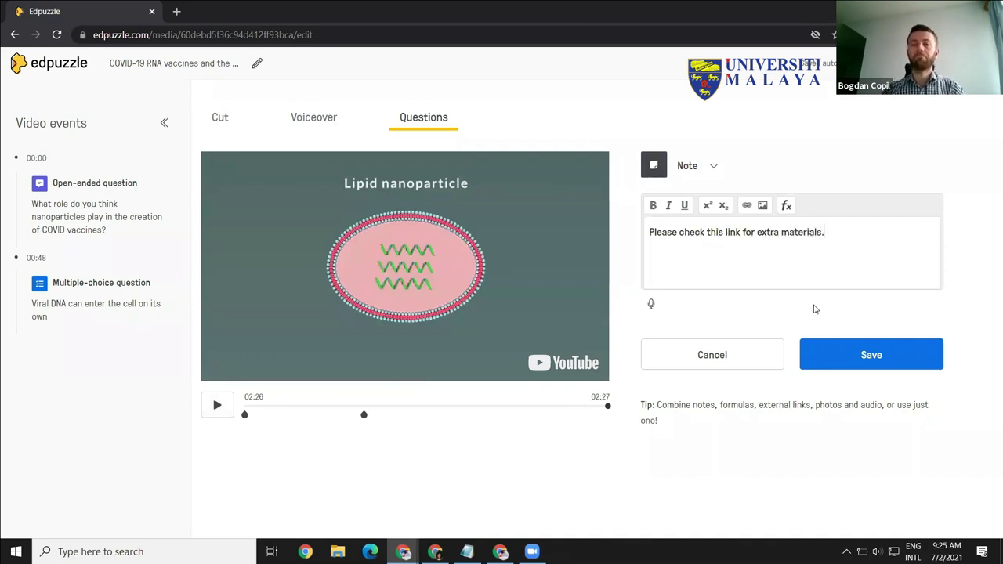
left_click_drag(708, 232, 766, 232)
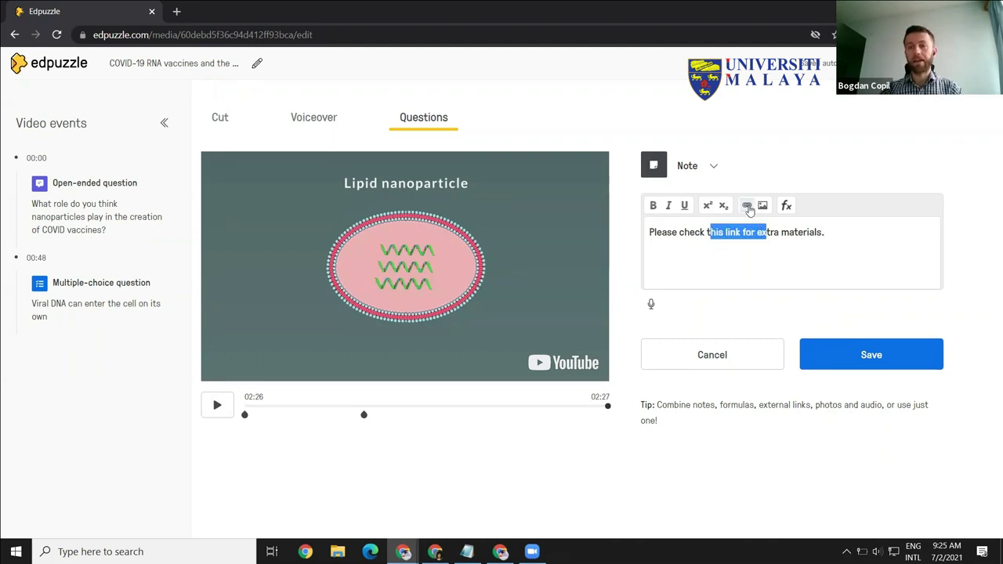
left_click(749, 210)
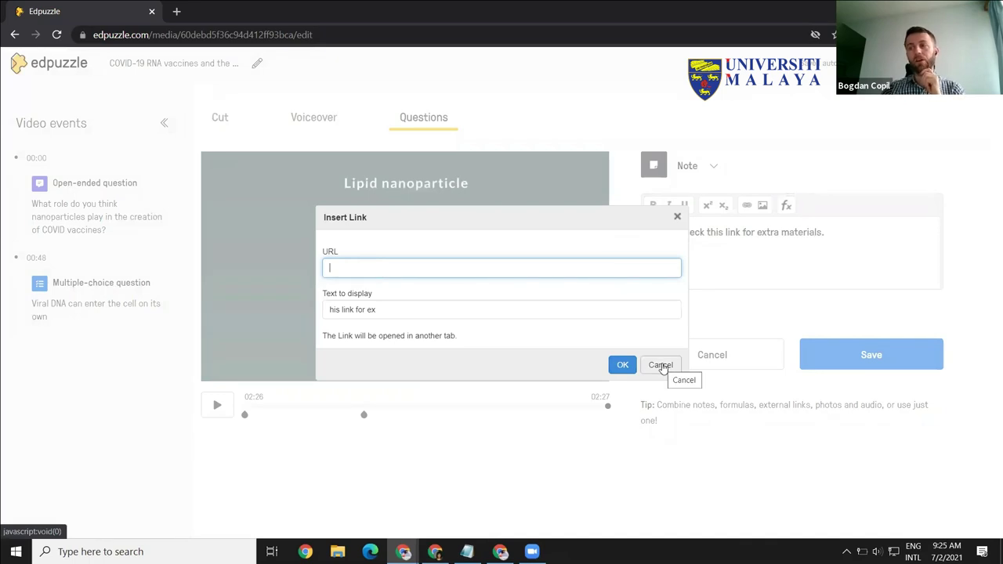
left_click(659, 365)
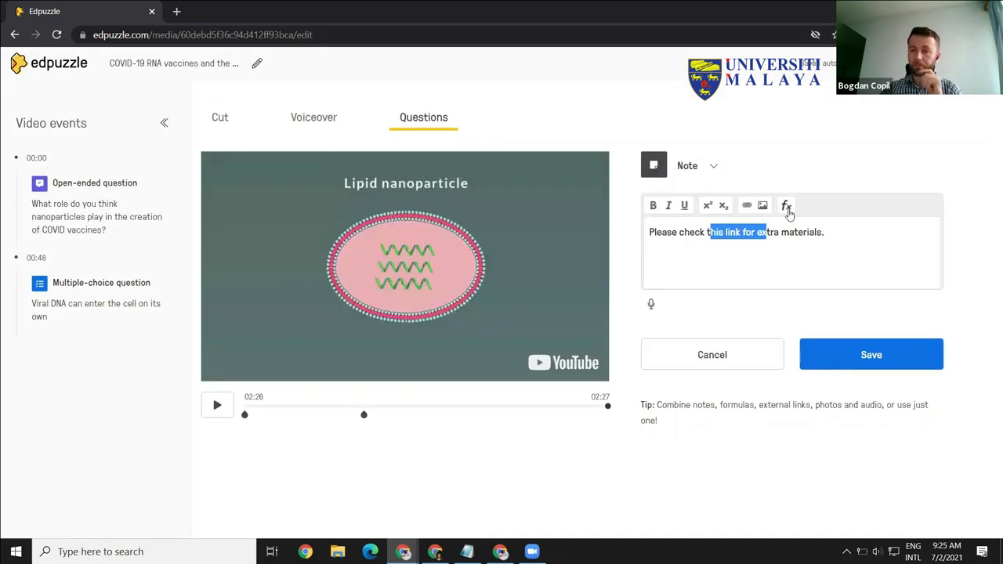
left_click(831, 230)
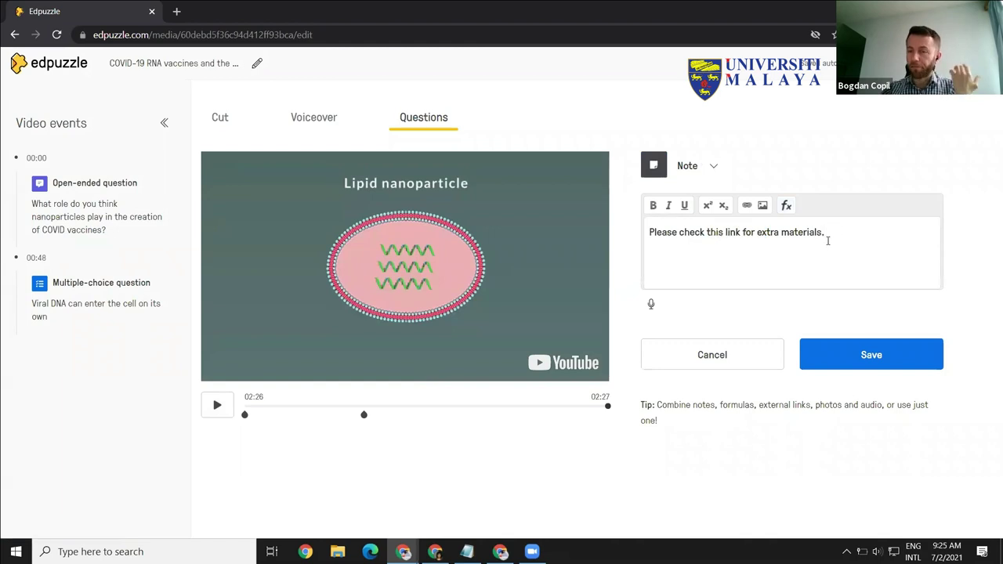
left_click(786, 205)
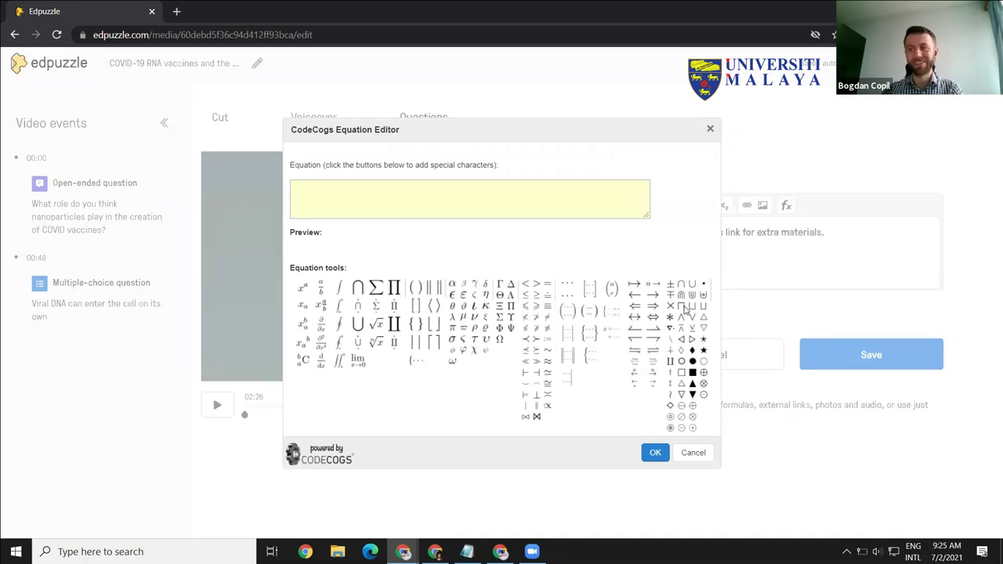
left_click(709, 128)
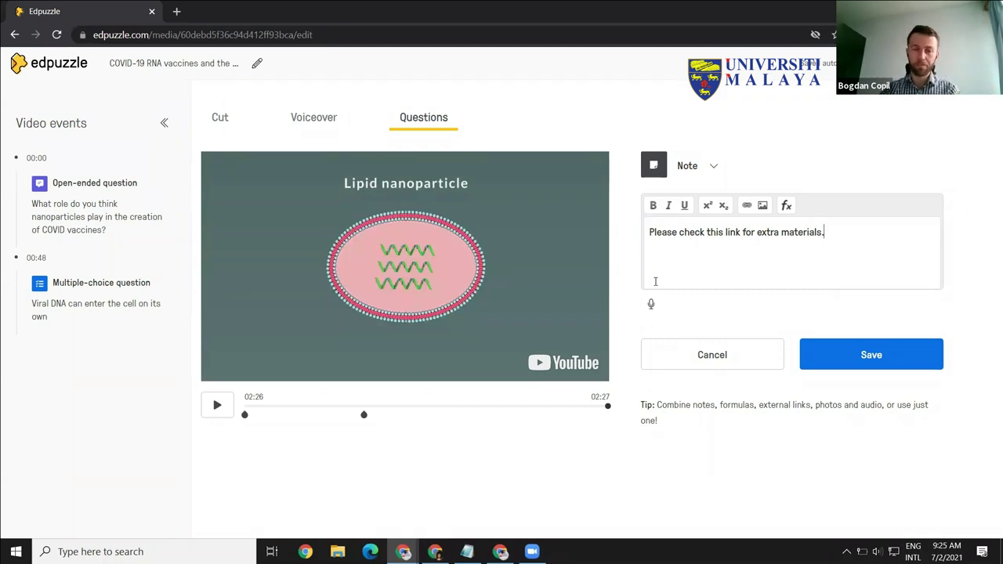
Step: Record a 5-second audio clip with microphone access allowed and save the 02:26 note
left_click(650, 307)
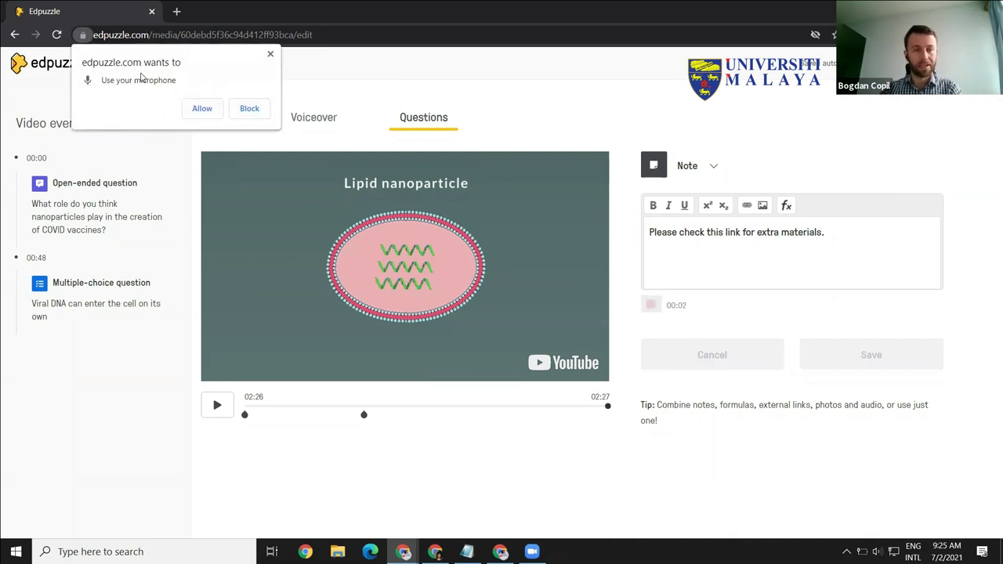
left_click(204, 110)
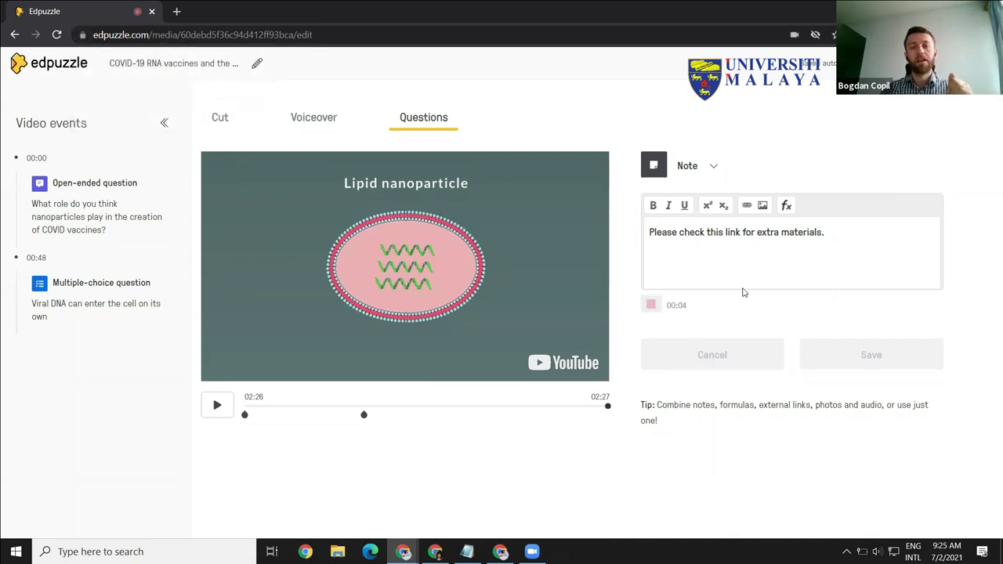
left_click(651, 306)
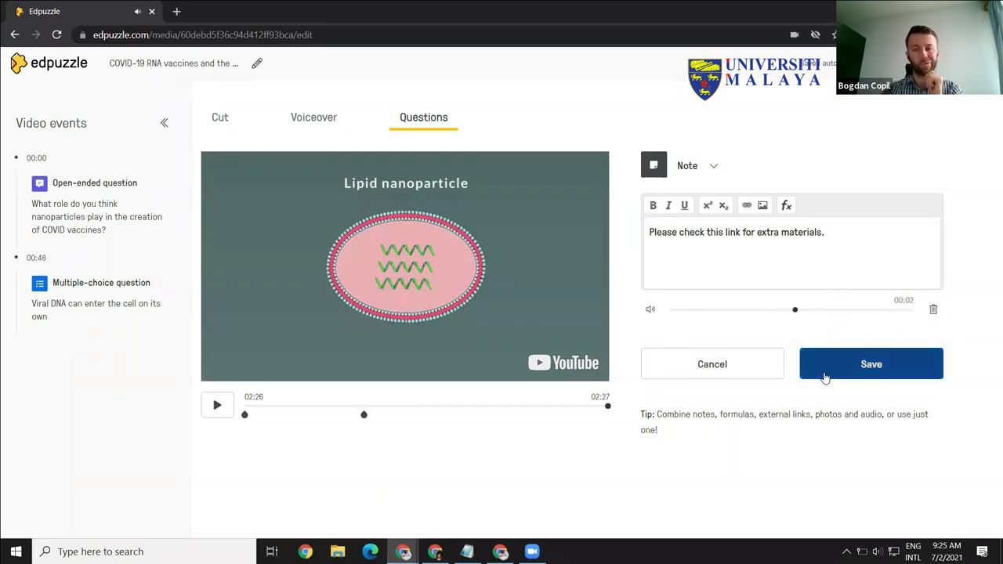
left_click(851, 368)
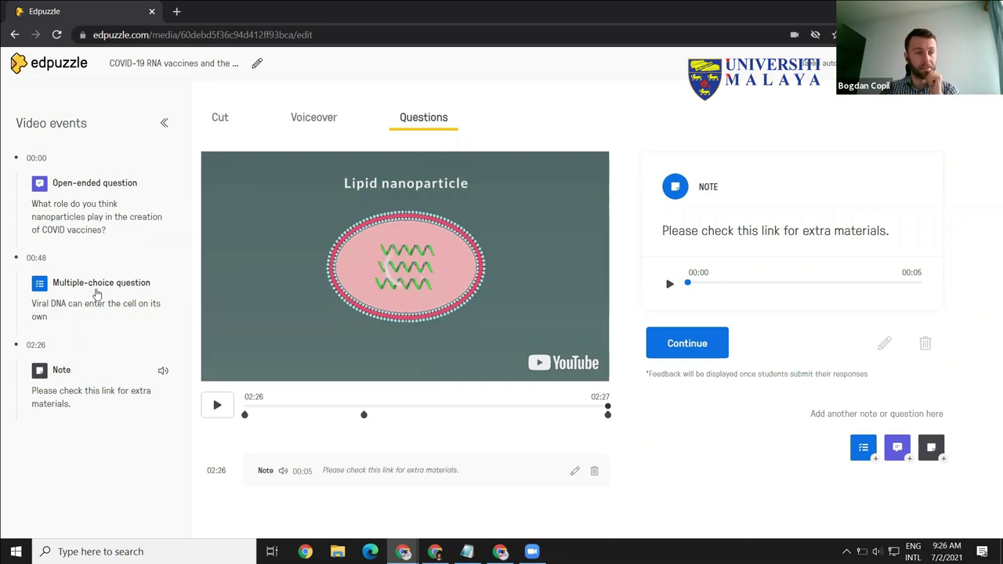
Step: Finish editing and scroll through the lesson's overview page
left_click(364, 414)
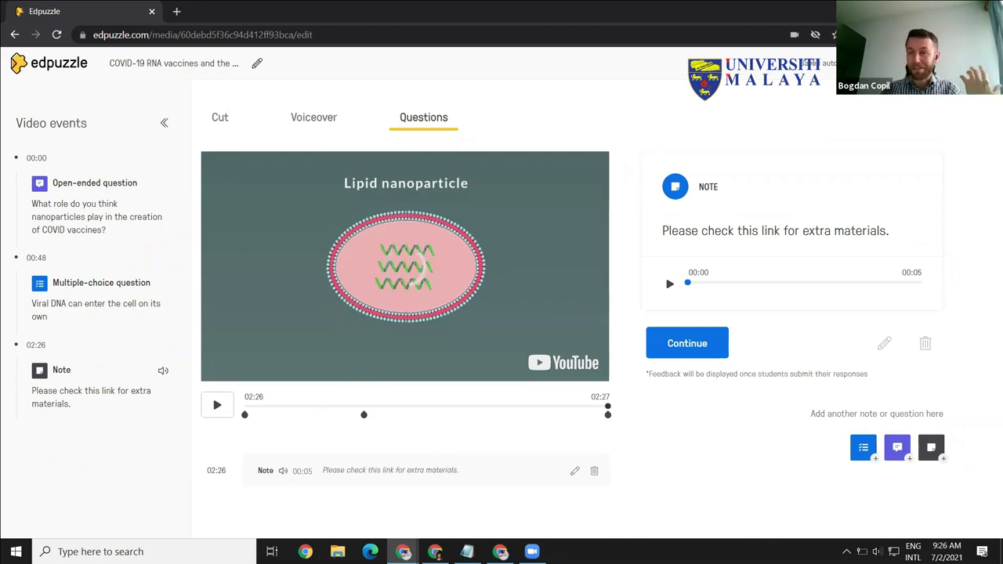
left_click(948, 63)
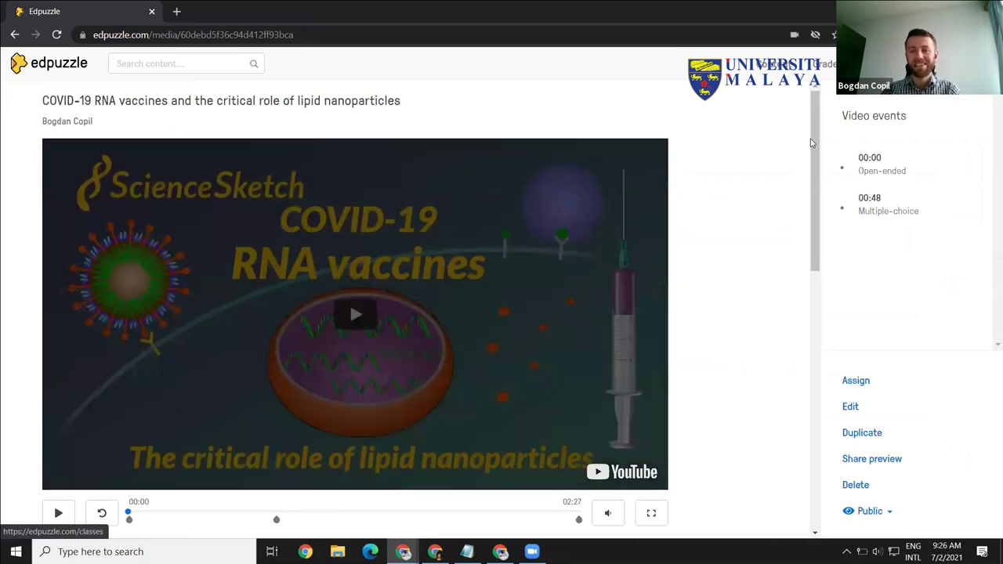
scroll(812, 203, "down", 7)
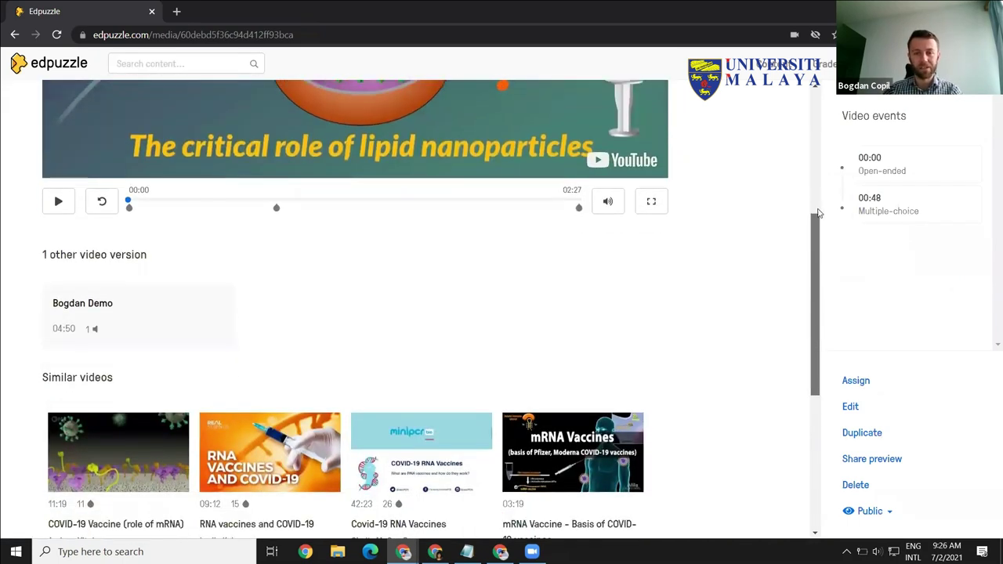
scroll(818, 146, "up", 5)
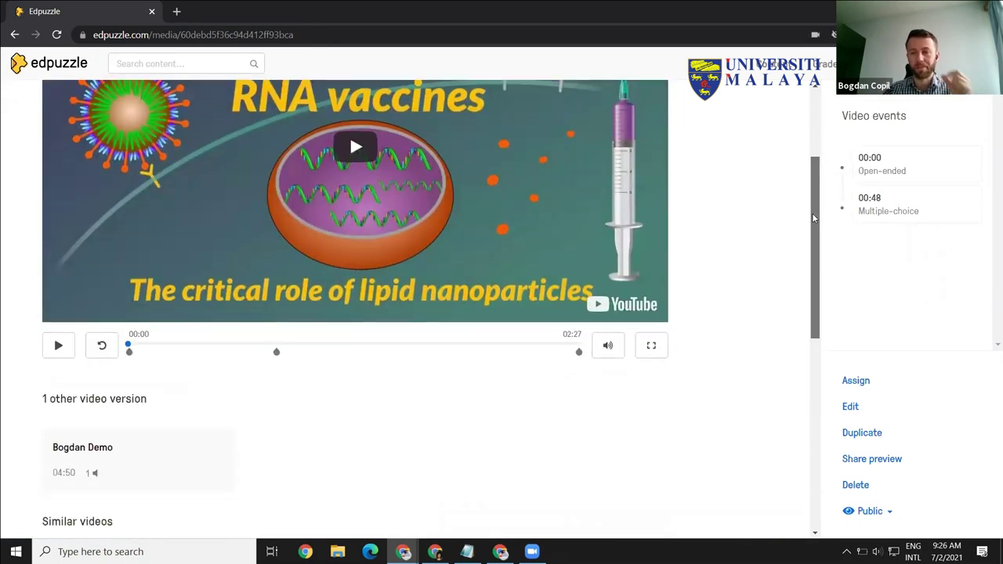
scroll(812, 218, "down", 1)
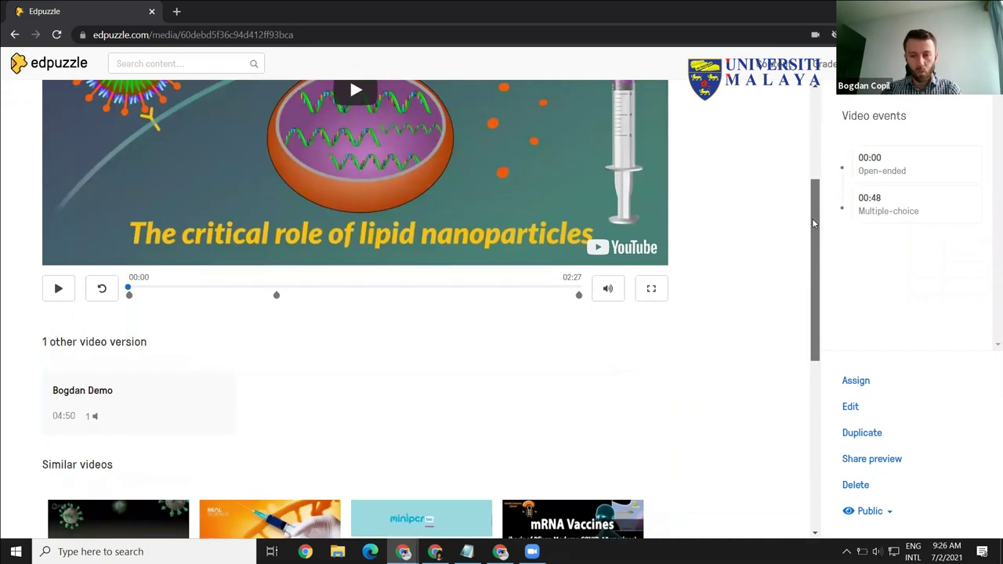
scroll(814, 152, "up", 1)
scroll(819, 141, "up", 1)
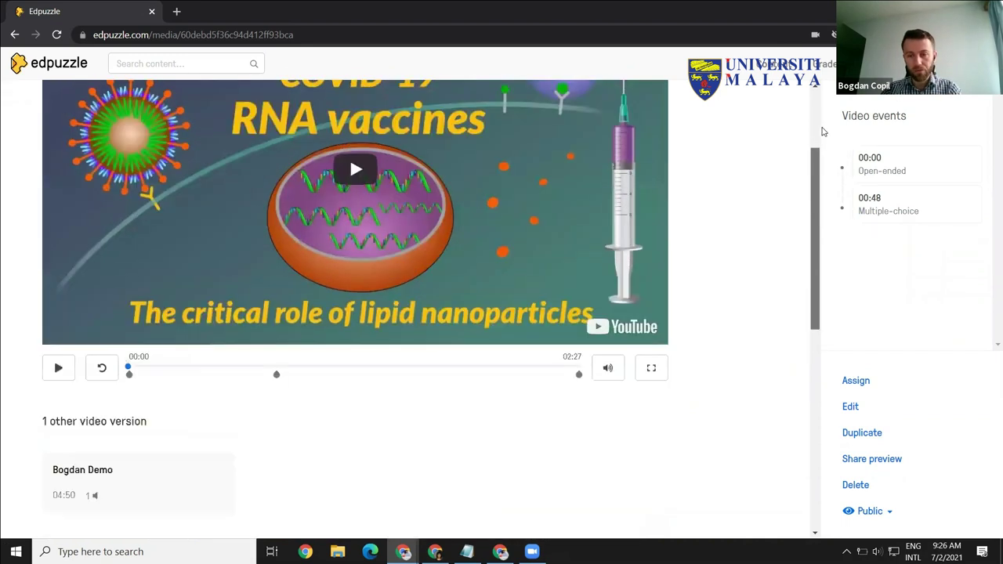
scroll(822, 214, "up", 1)
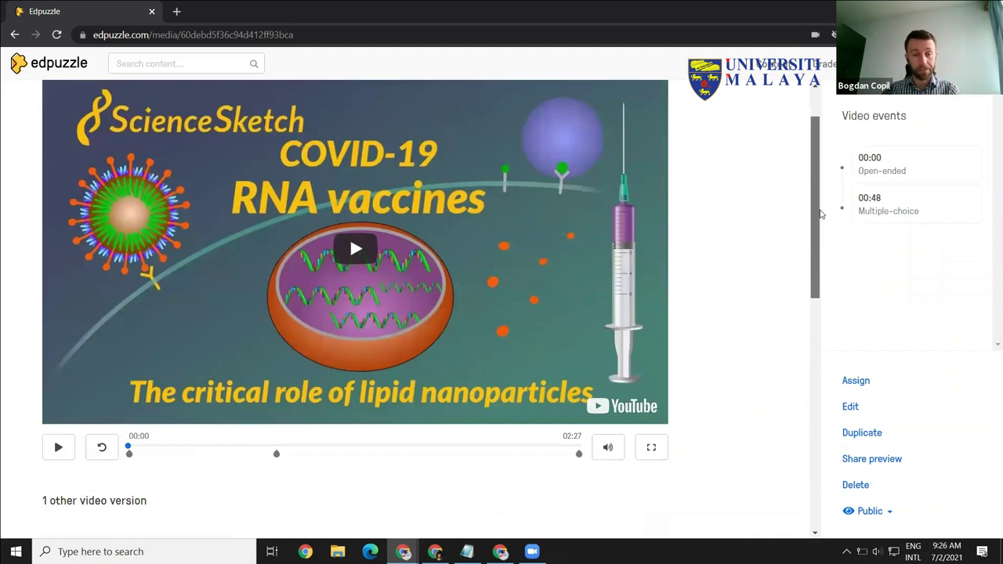
scroll(821, 157, "down", 2)
scroll(819, 126, "up", 3)
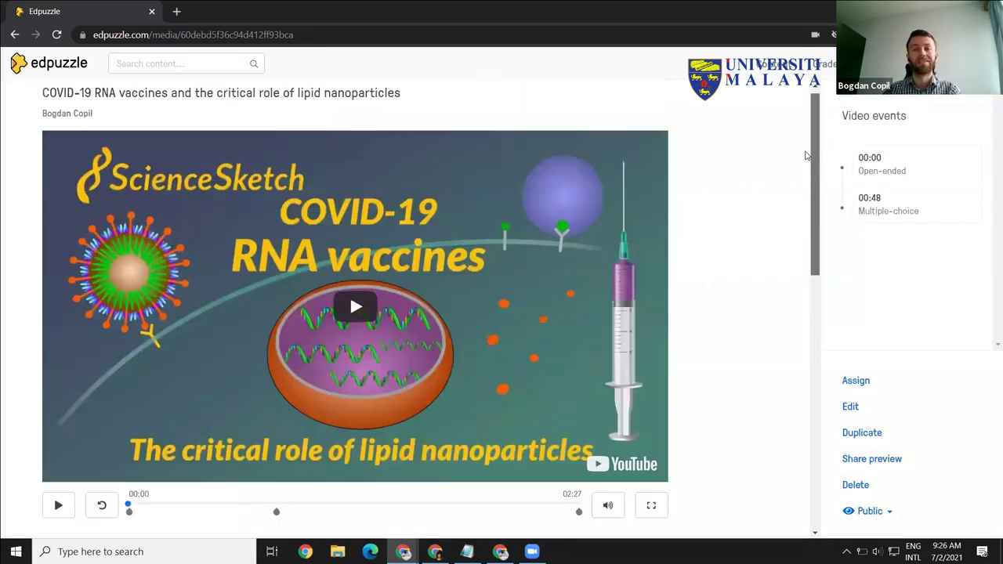
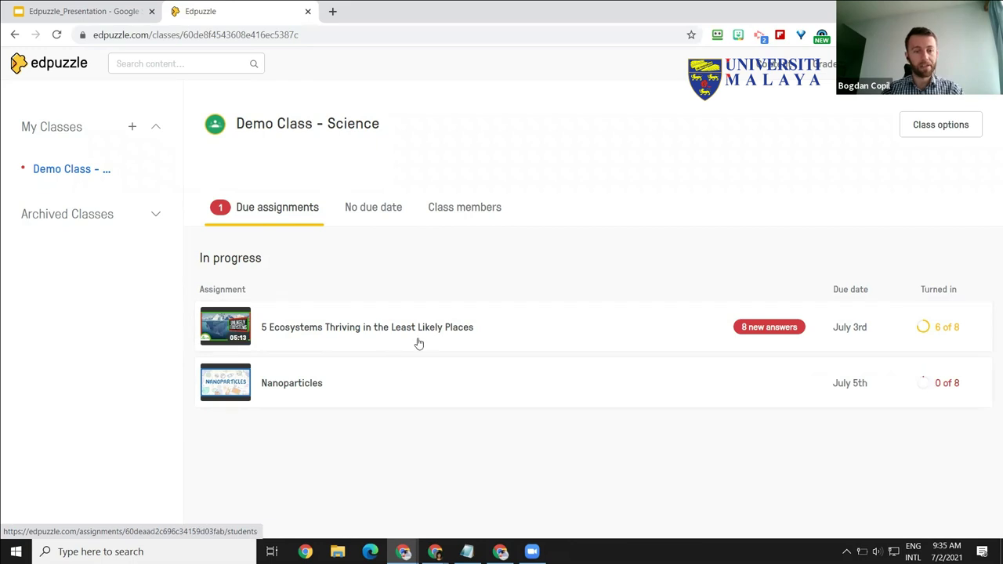
Step: Open the 5 Ecosystems Thriving in the Least Likely Places assignment and review students' watch progress and turn-in status
left_click(362, 335)
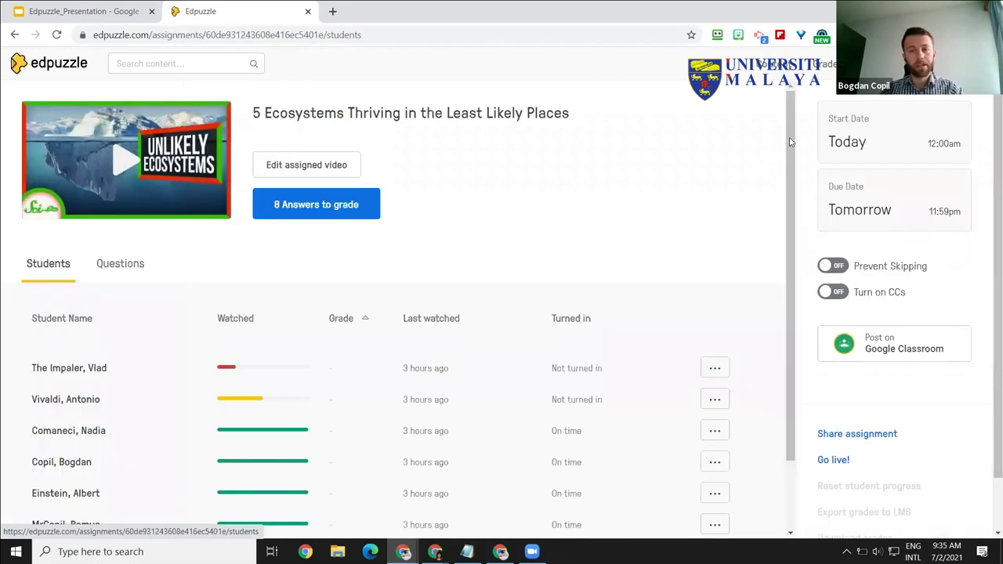
scroll(794, 235, "down", 2)
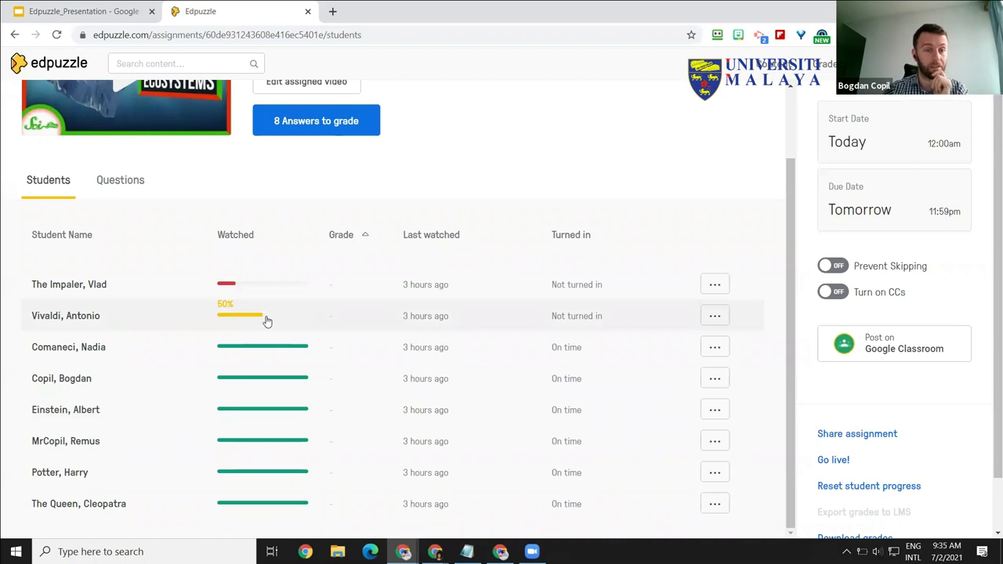
left_click_drag(787, 254, 794, 162)
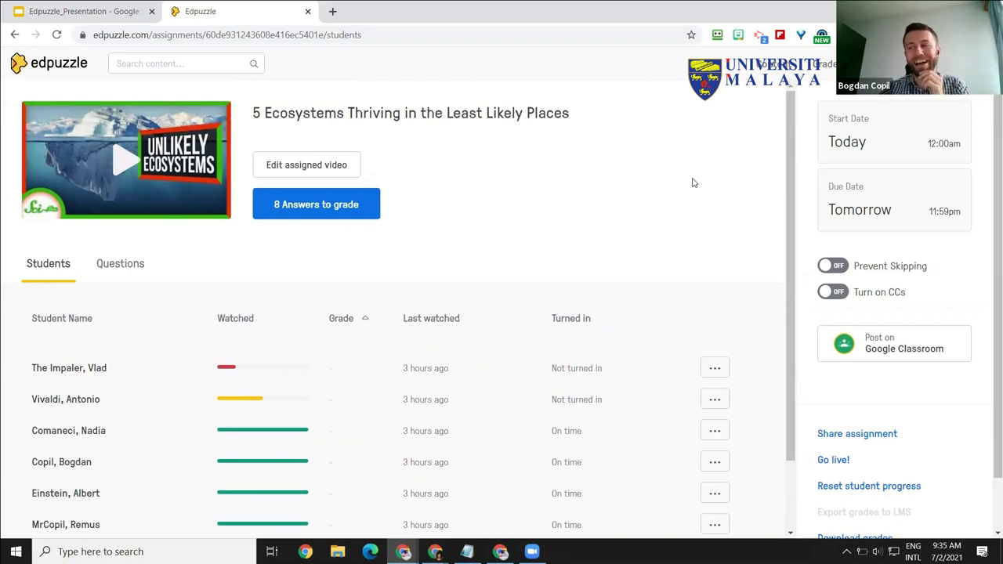
left_click_drag(790, 145, 792, 213)
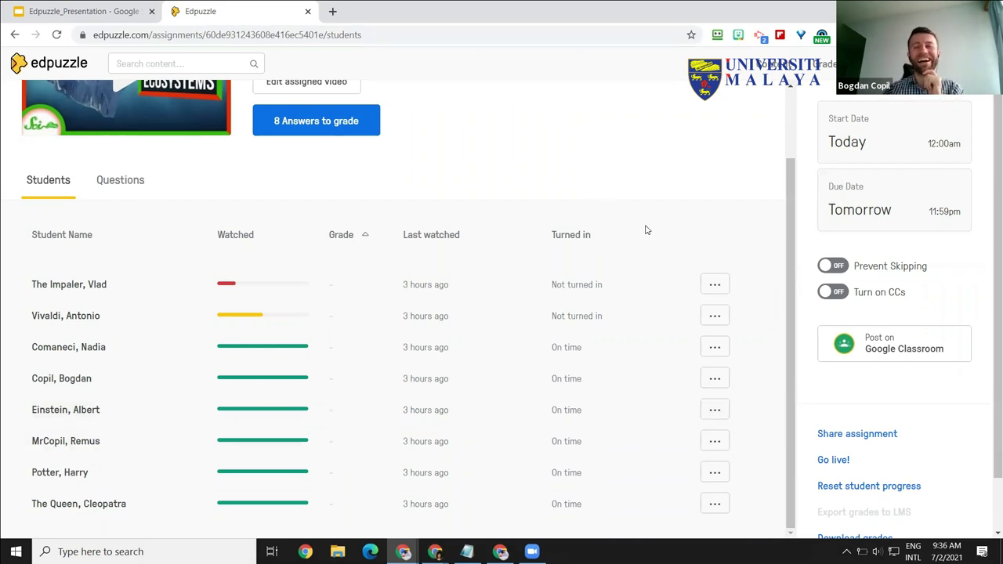
scroll(780, 219, "up", 1)
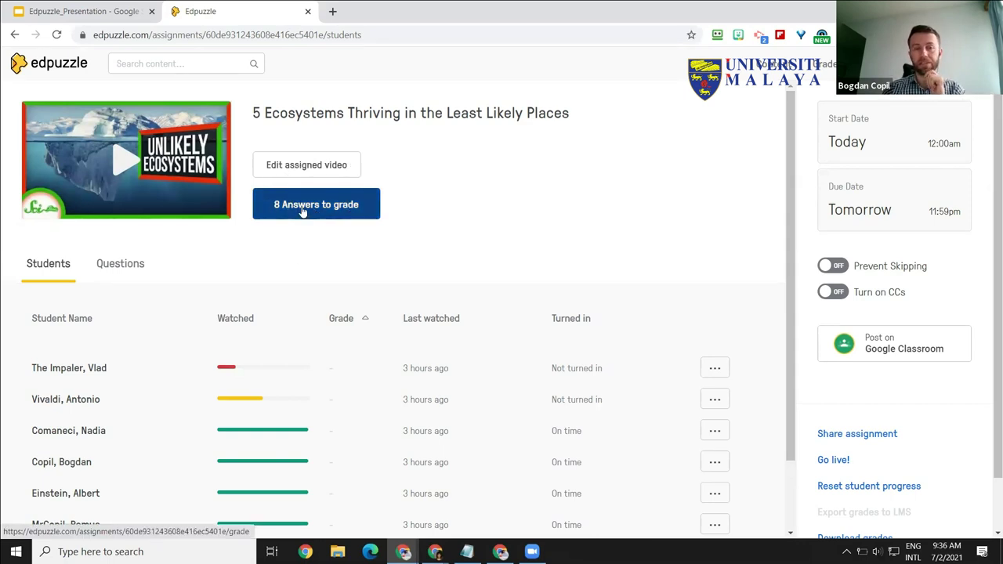
Step: Open the 8 answers awaiting grading for 'What is an ecosystem?' and read the first answer
left_click(301, 211)
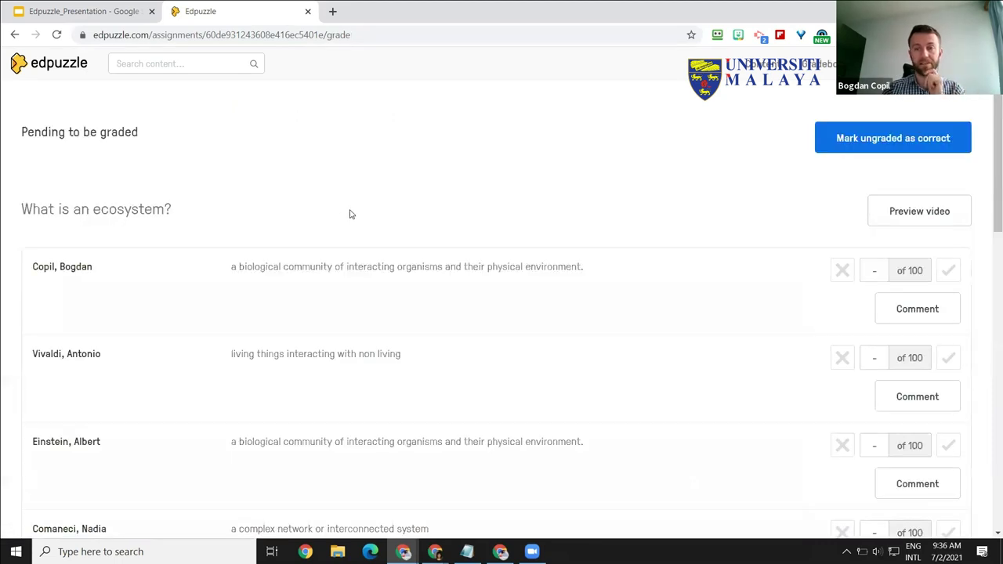
left_click_drag(23, 209, 196, 215)
left_click(217, 293)
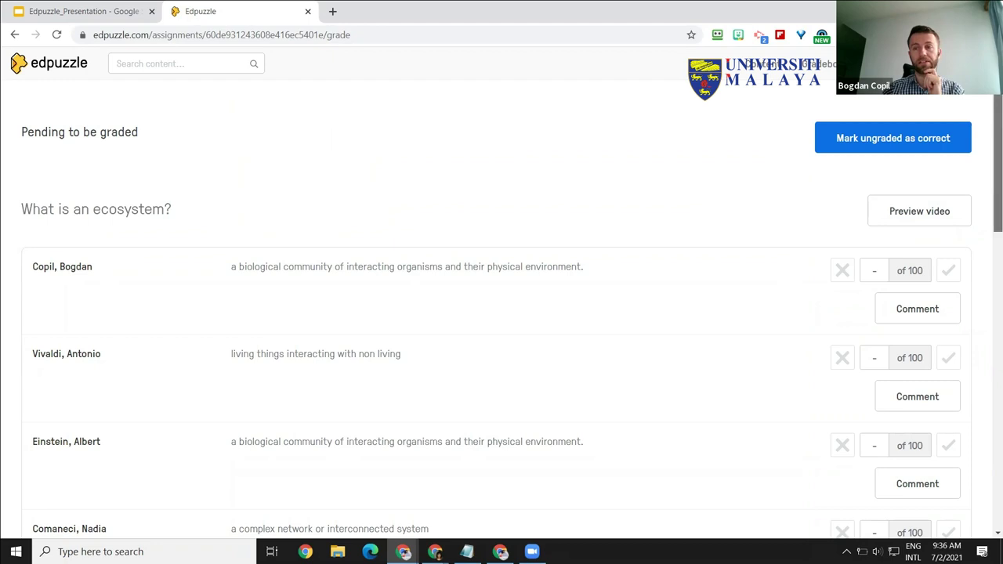
scroll(995, 165, "down", 6)
scroll(265, 230, "up", 6)
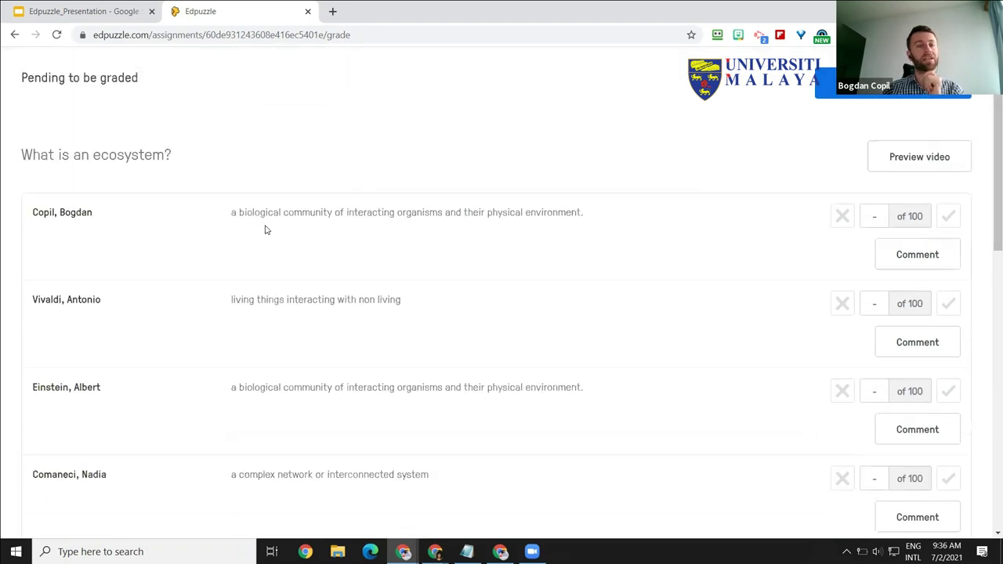
triple_click(483, 206)
left_click(904, 203)
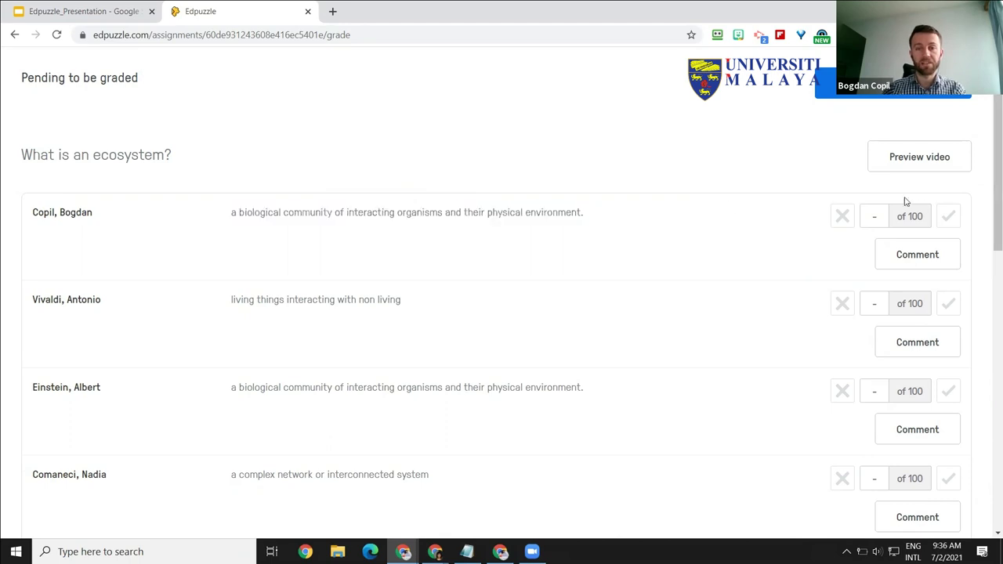
Step: Mark the first answer fully correct and give two other students scores of 80 and 100
left_click(948, 218)
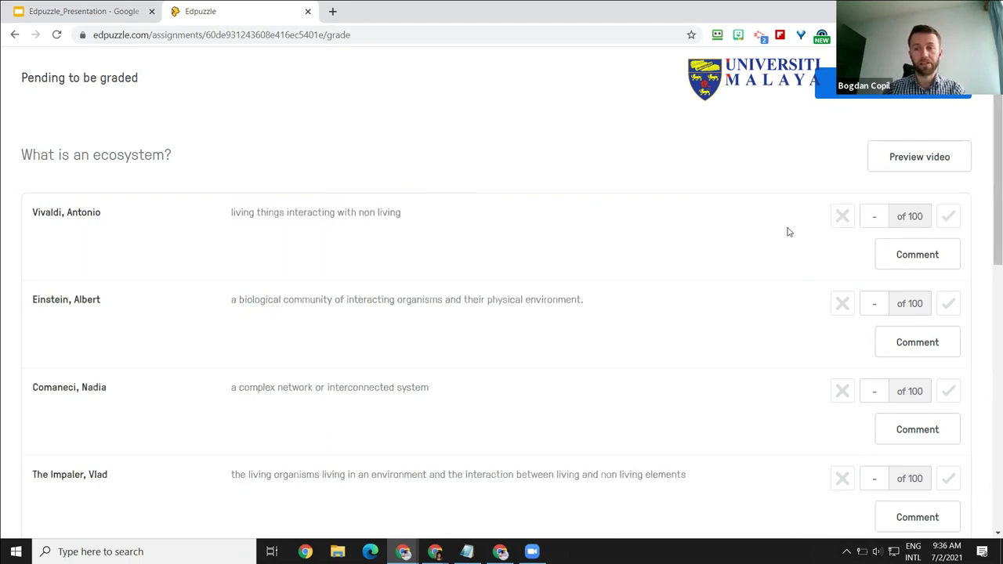
left_click(948, 217)
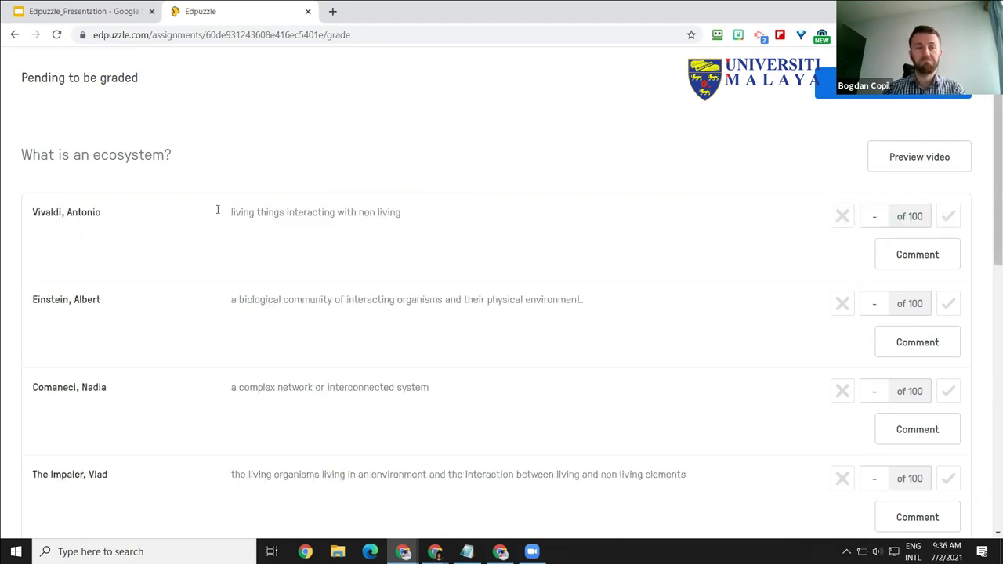
triple_click(419, 217)
left_click(398, 215)
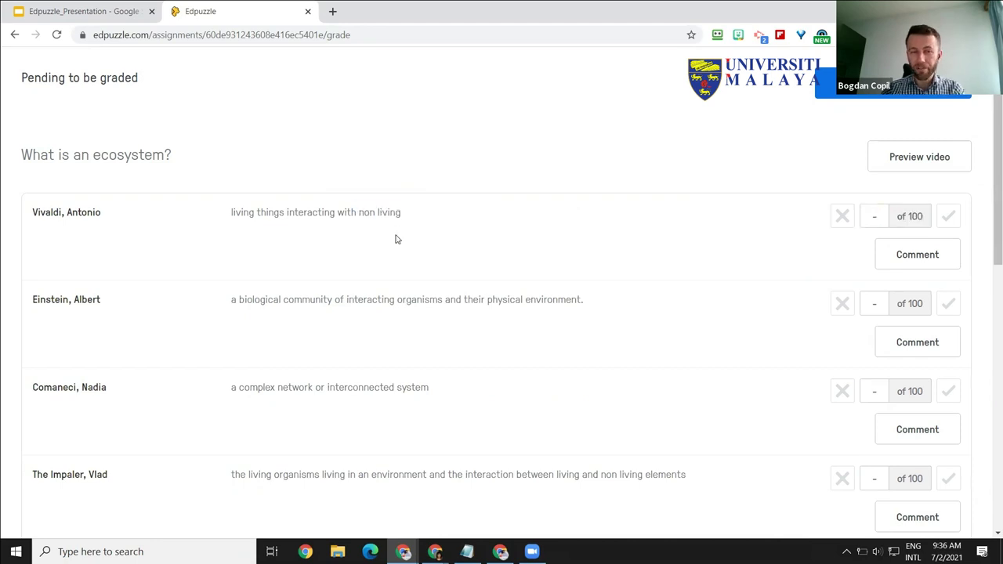
left_click(884, 217)
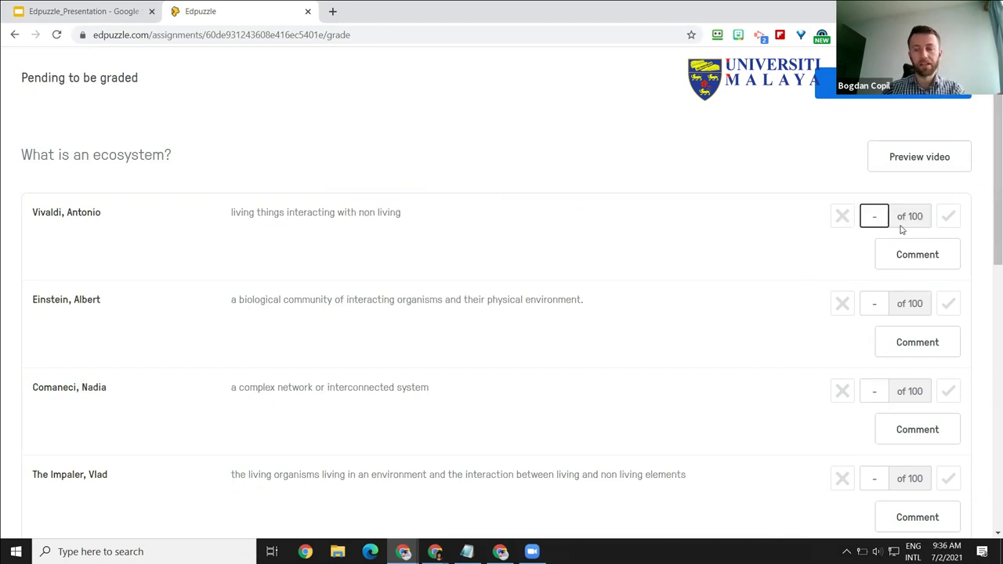
type("80")
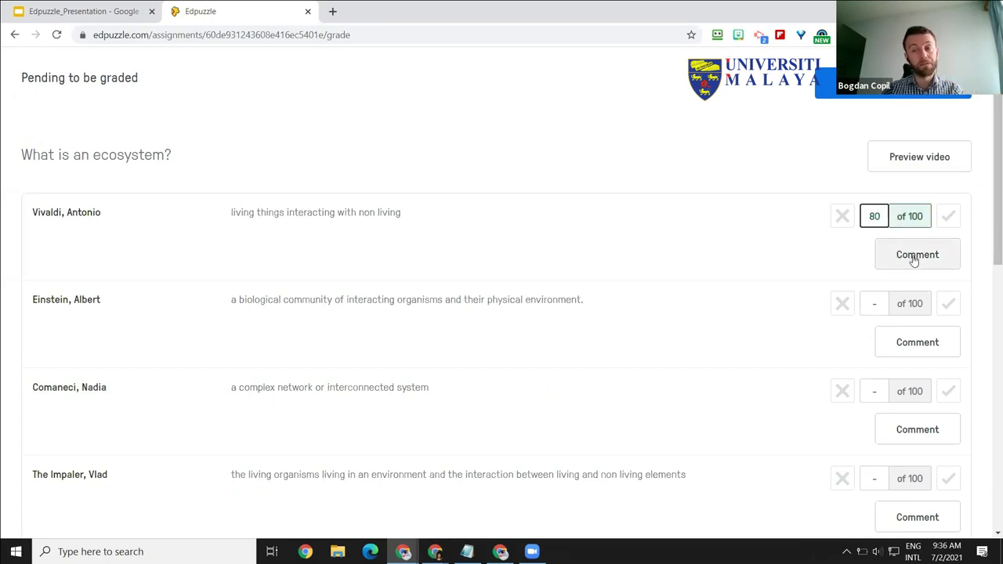
key("Return")
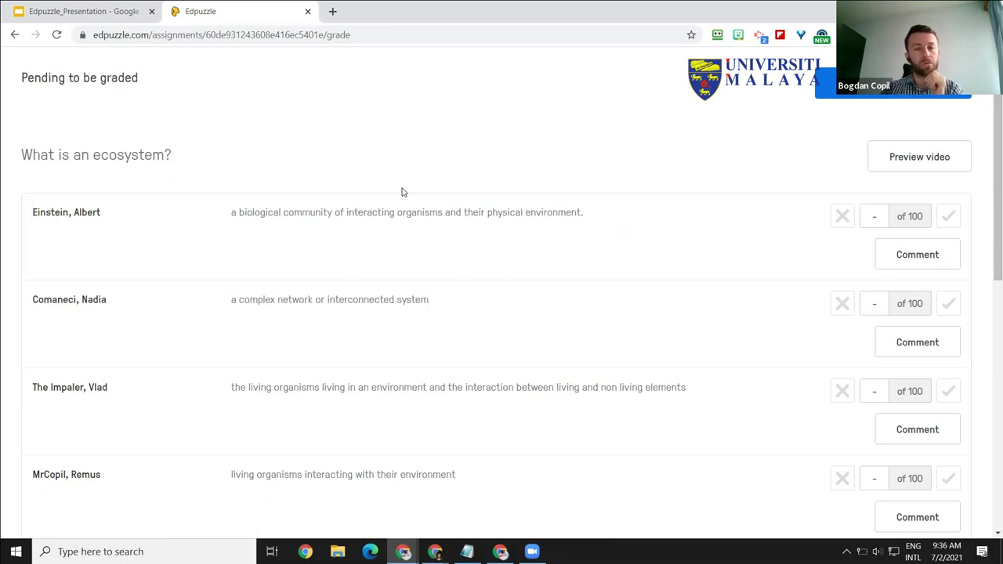
left_click(922, 214)
type("100")
left_click(948, 216)
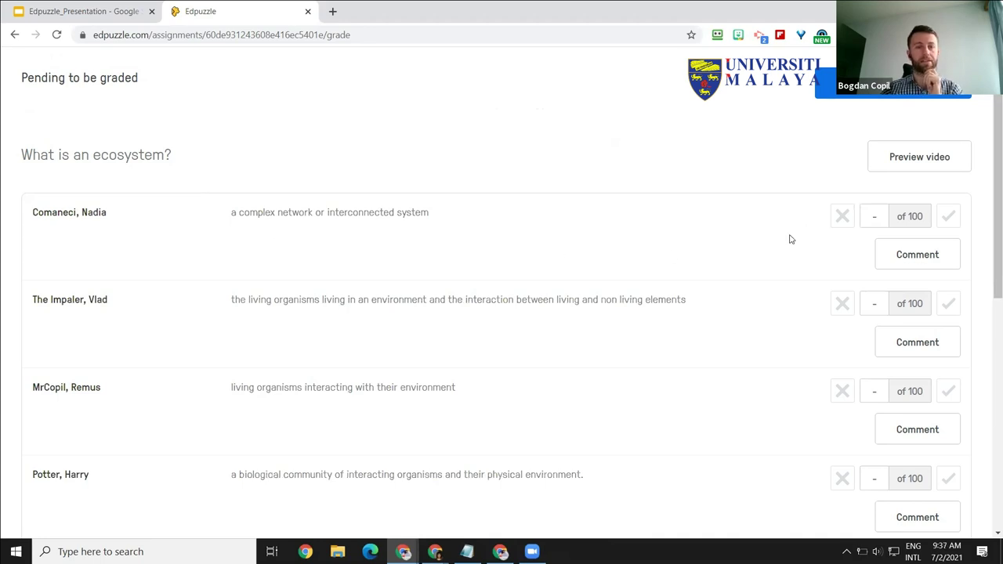
Step: Grade the remaining students' answers as right or wrong
left_click(844, 227)
left_click(843, 216)
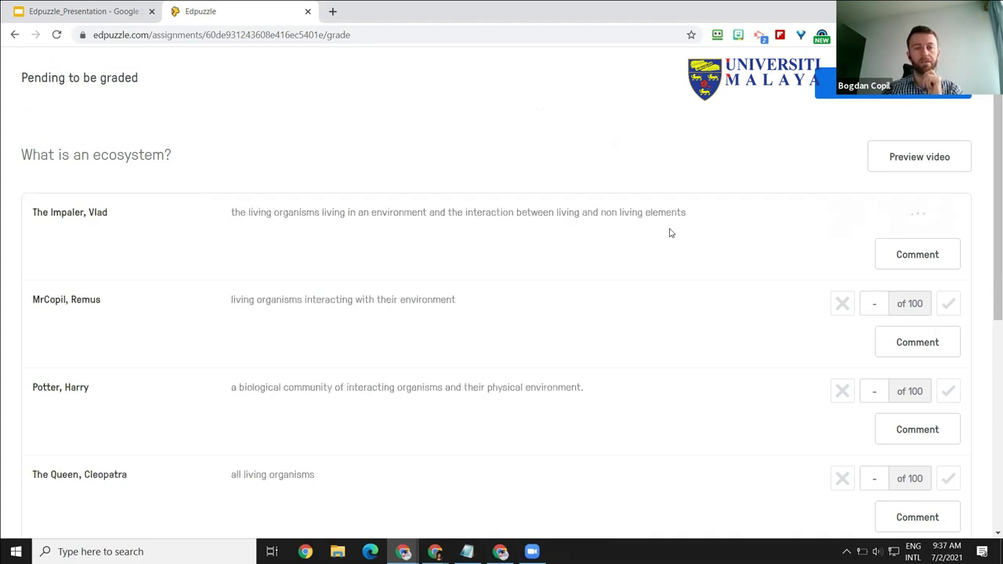
left_click(947, 217)
left_click(842, 219)
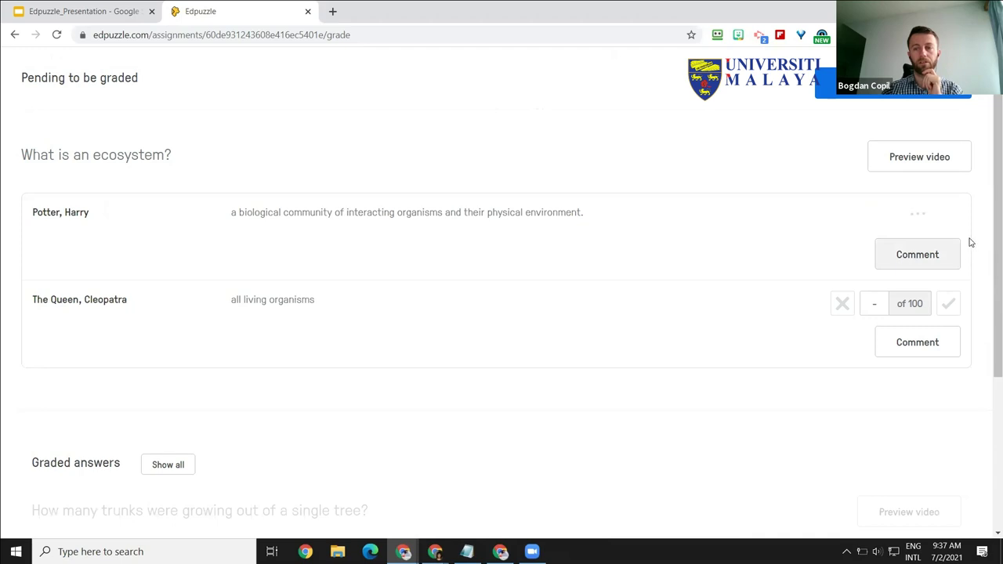
left_click(842, 216)
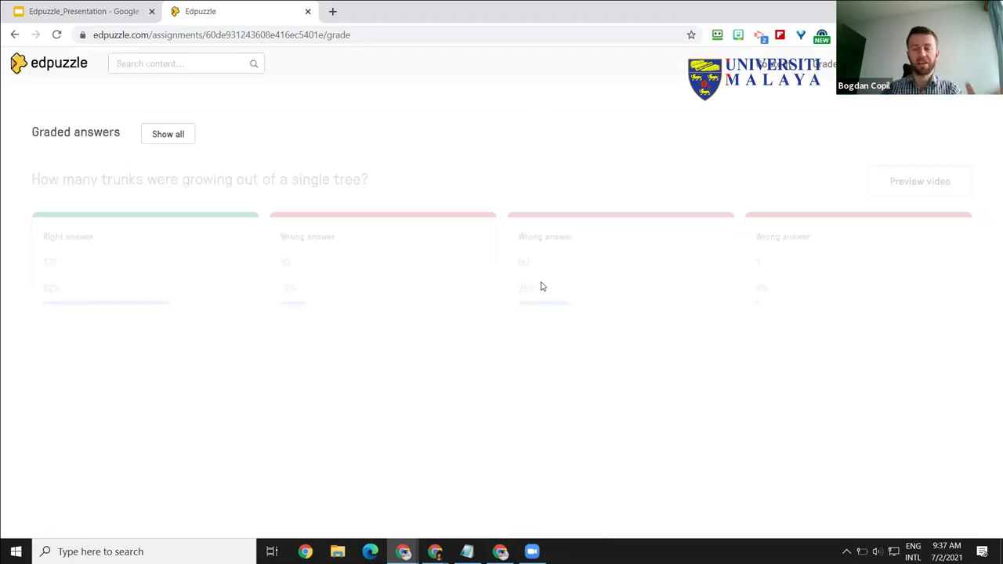
Step: Show all graded answers with student names, scroll through each question's breakdown, then return to the top
left_click(182, 140)
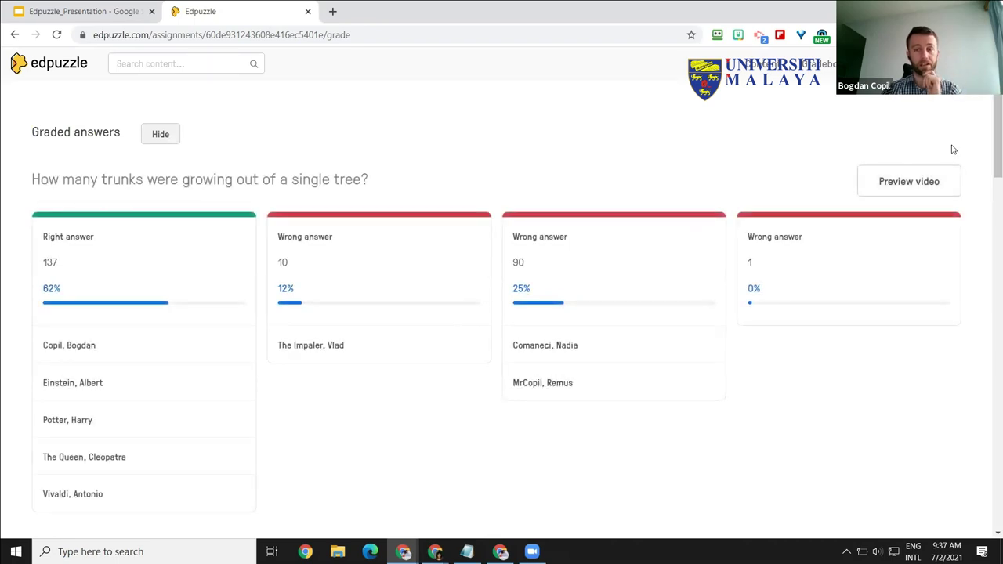
scroll(989, 148, "down", 2)
scroll(989, 153, "down", 1)
scroll(989, 139, "up", 1)
scroll(989, 132, "up", 1)
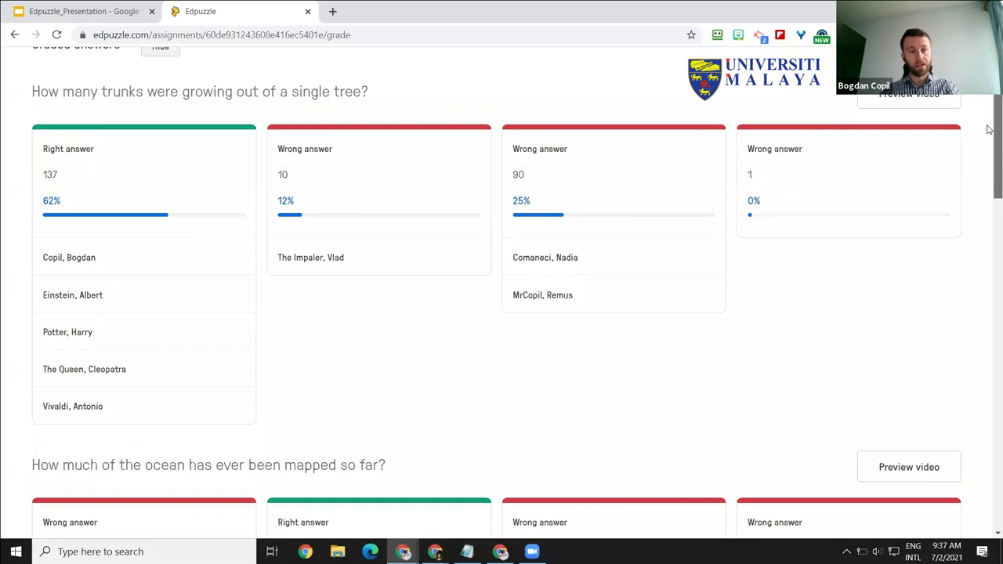
scroll(979, 196, "down", 8)
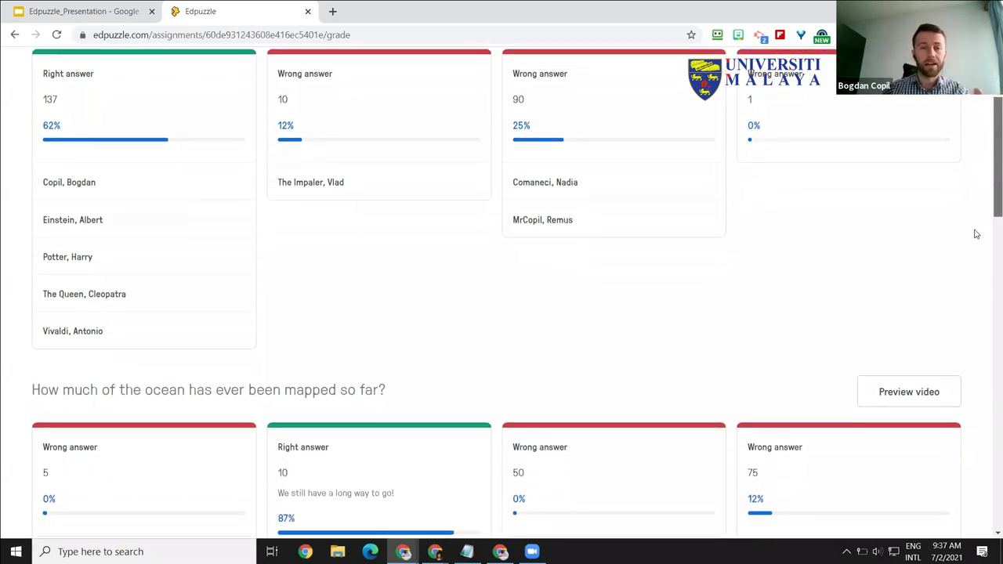
scroll(977, 393, "down", 10)
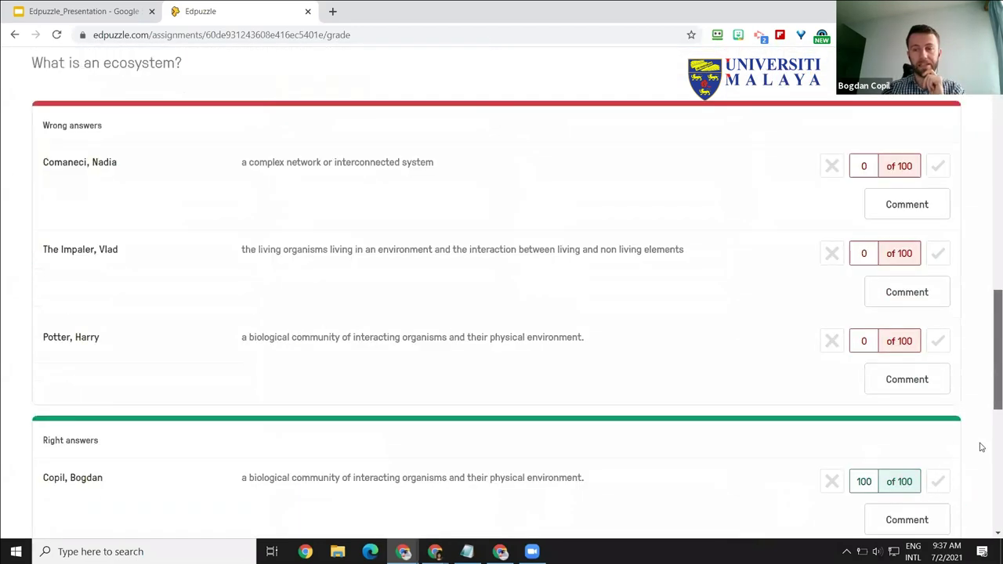
key("Home")
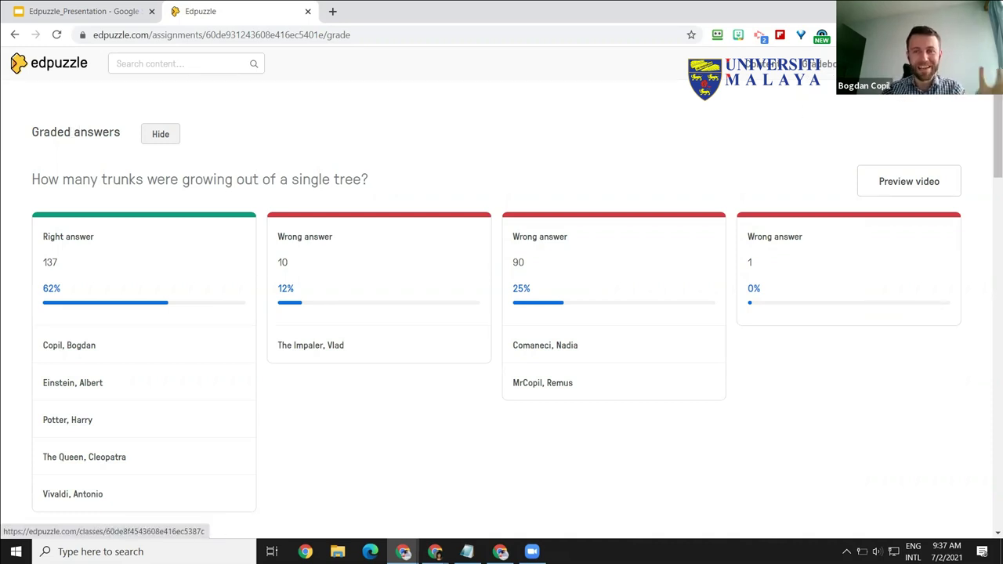
Step: Return to Demo Class - Science, reopen the ecosystems assignment, and view students' grades from 33/100 to 100/100
left_click(902, 163)
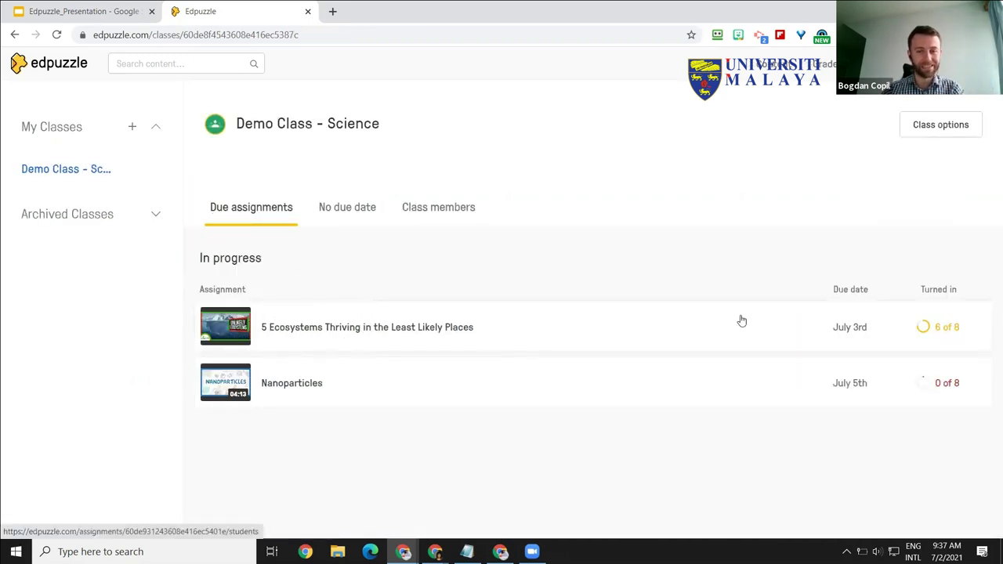
left_click(360, 343)
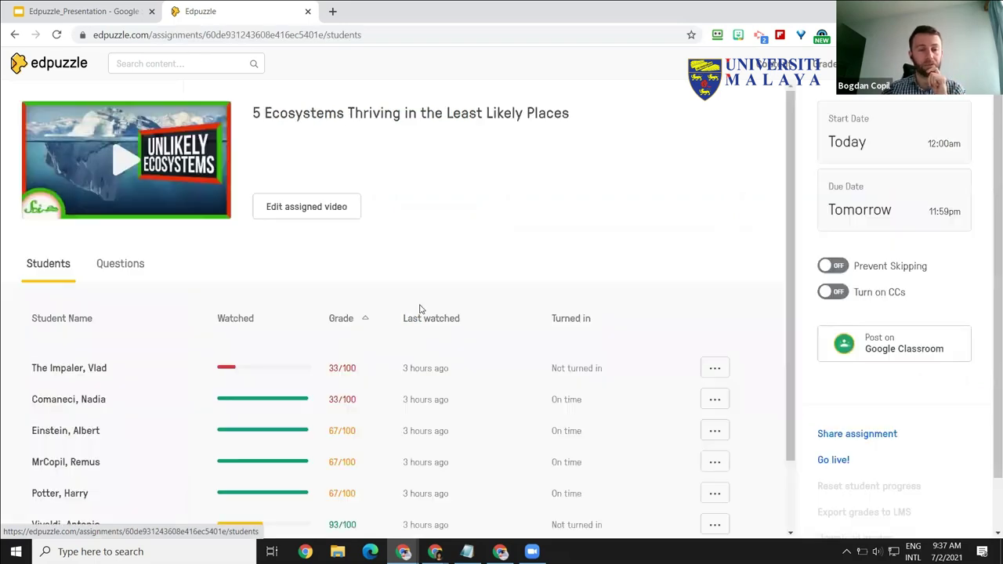
scroll(714, 298, "down", 1)
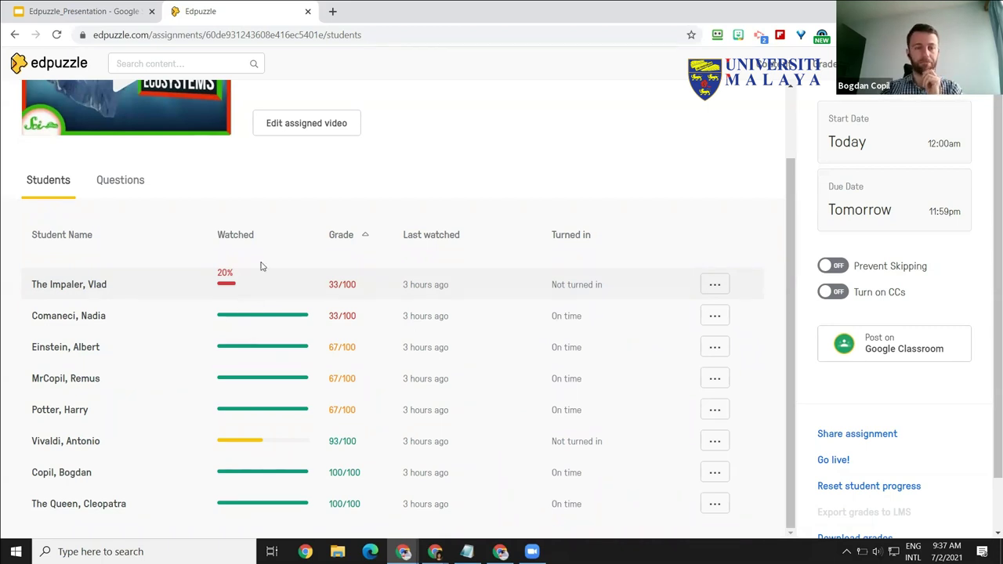
left_click(129, 189)
left_click(47, 186)
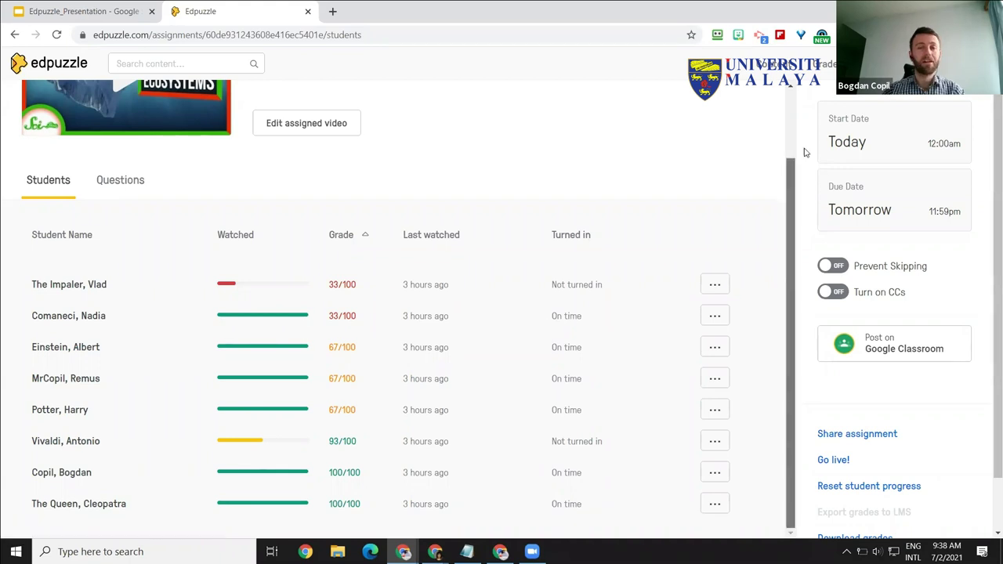
scroll(802, 138, "up", 2)
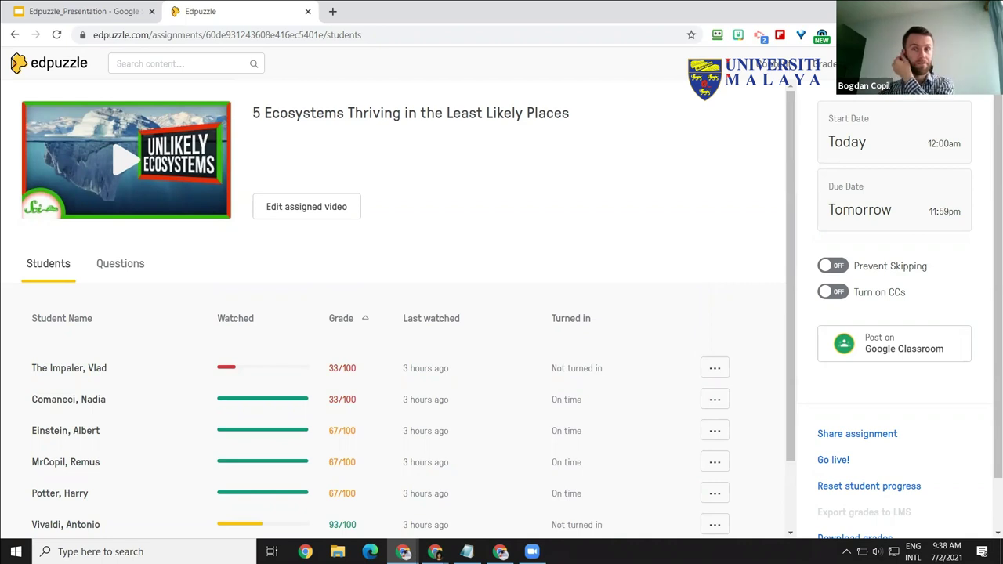
Step: Open the class gradebook and switch it to the empty test class
left_click(828, 65)
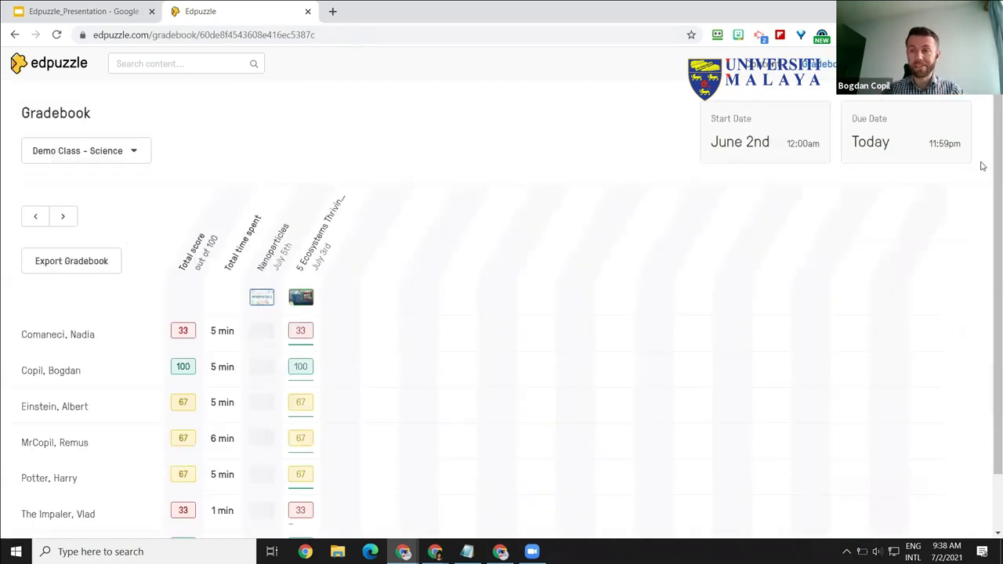
scroll(986, 204, "down", 1)
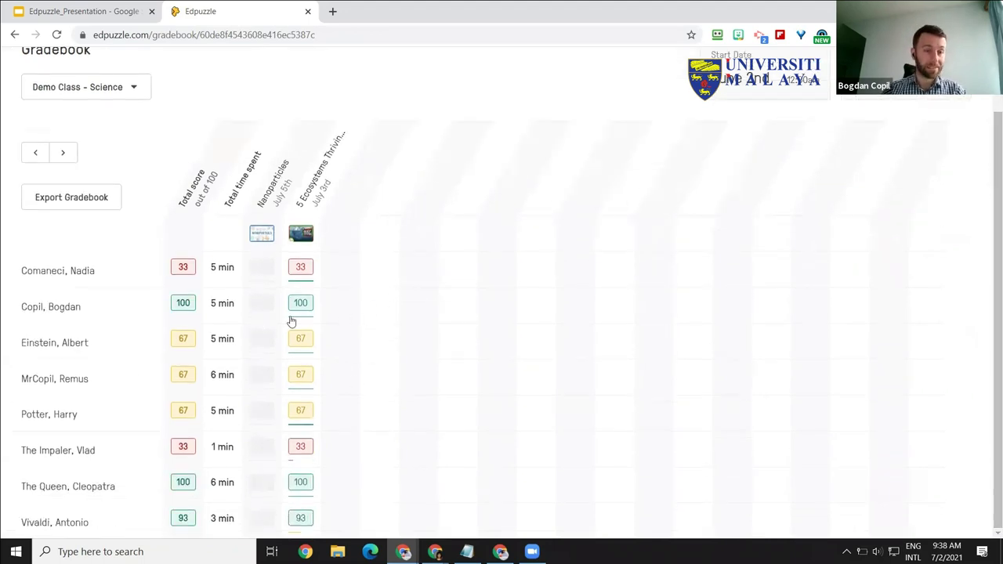
left_click(134, 89)
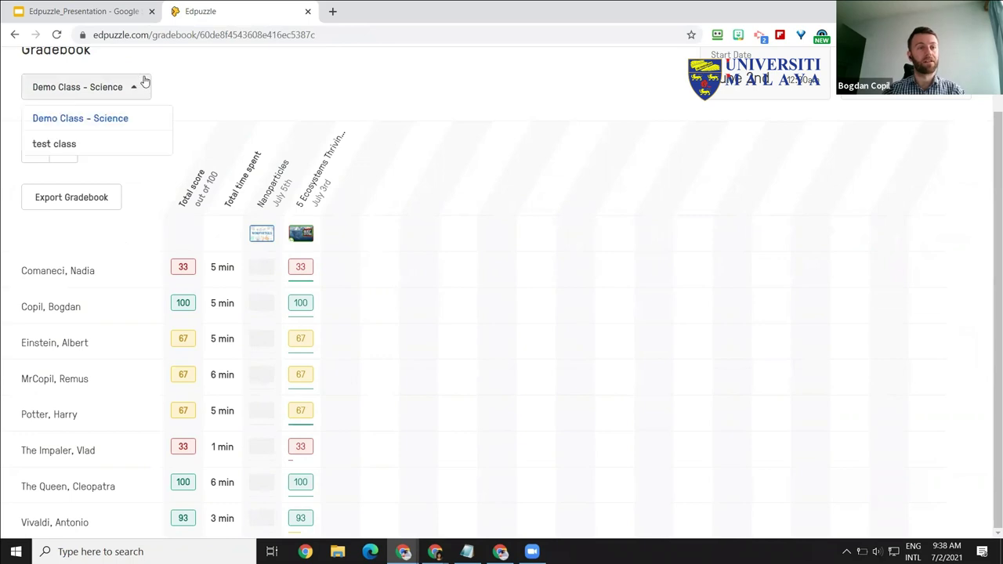
left_click(62, 144)
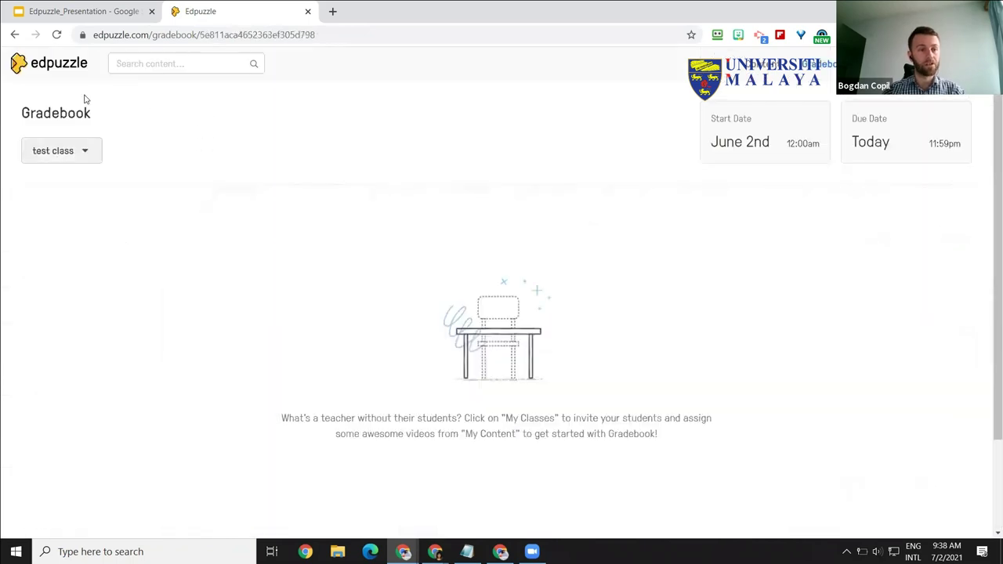
Step: Switch back to the Demo Class - Science gradebook, then return to the Demo time! slide
left_click(84, 154)
left_click(90, 183)
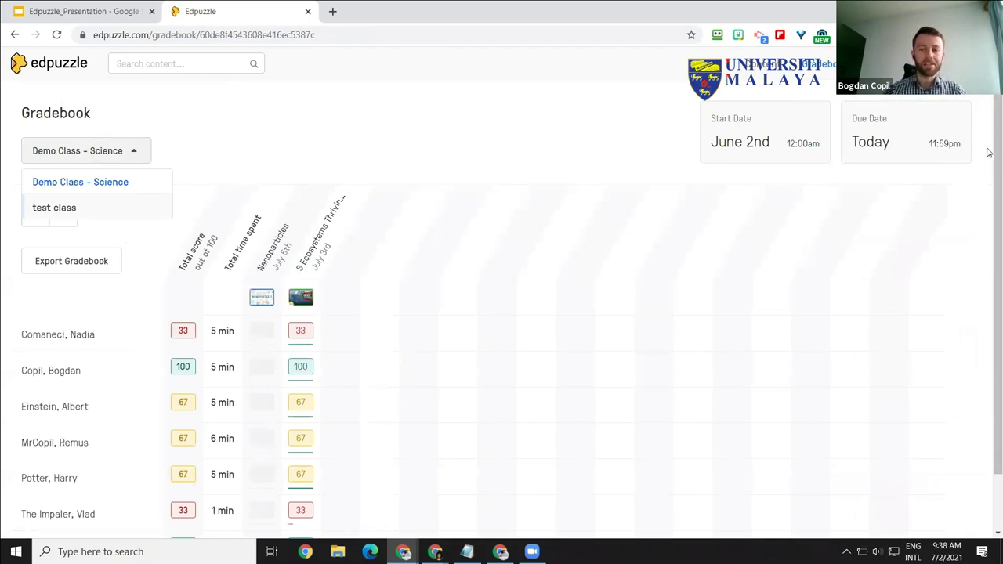
scroll(989, 157, "down", 1)
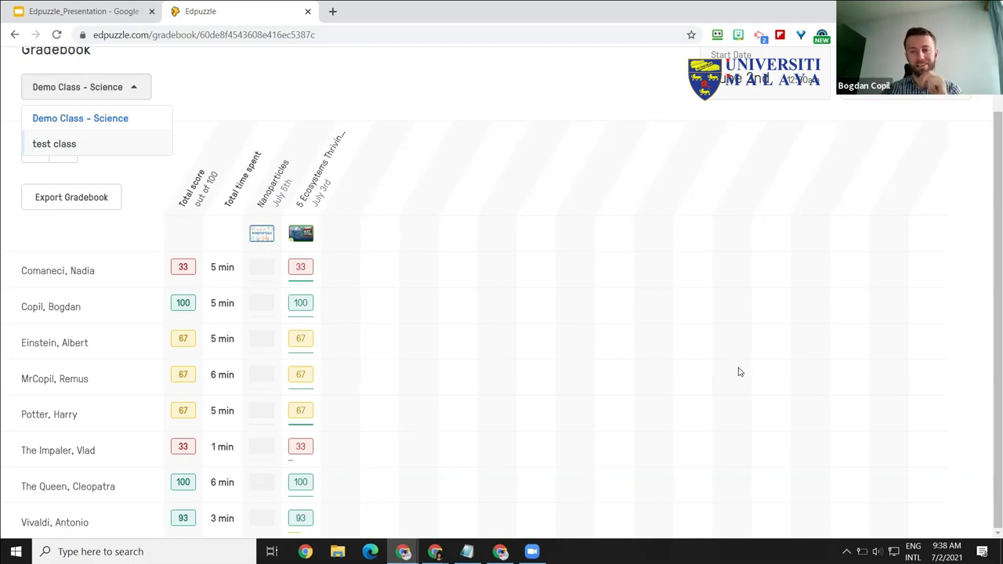
scroll(941, 277, "up", 1)
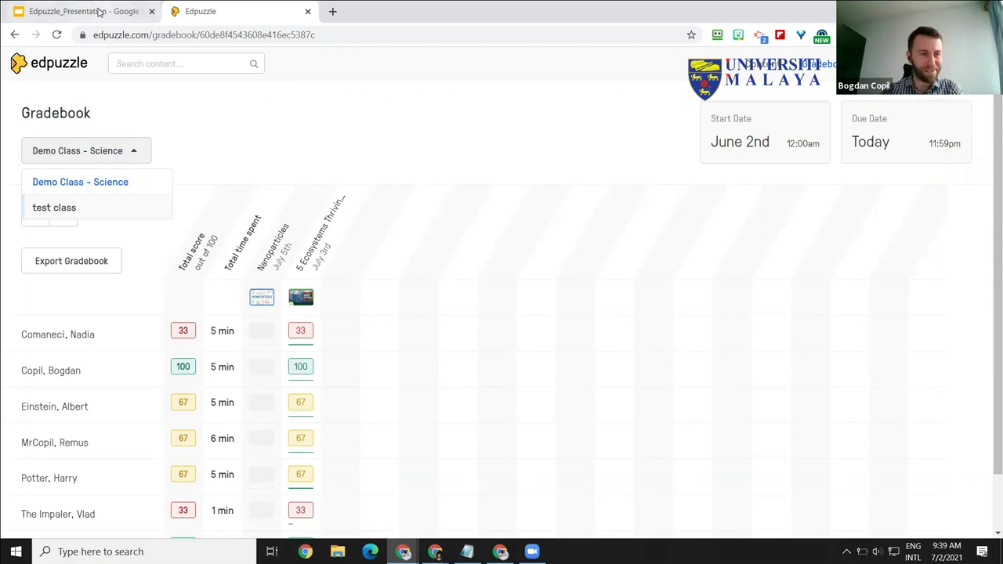
left_click(100, 12)
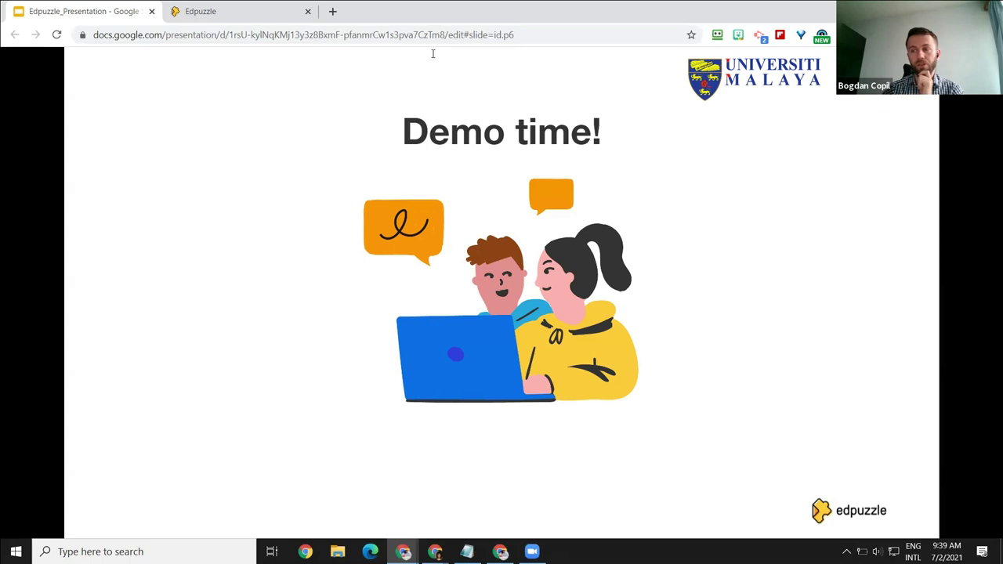
Step: Leave the Demo time! slide for the Demo Class - Science gradebook in Edpuzzle
left_click(192, 17)
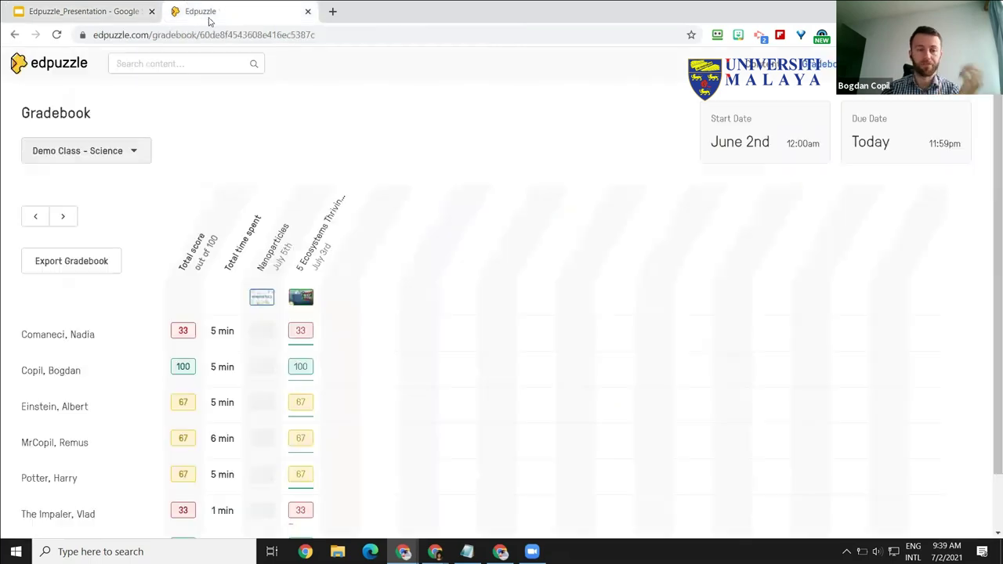
Step: Go back to the ecosystems student list and open the last student's 100/100 progress report
left_click(16, 35)
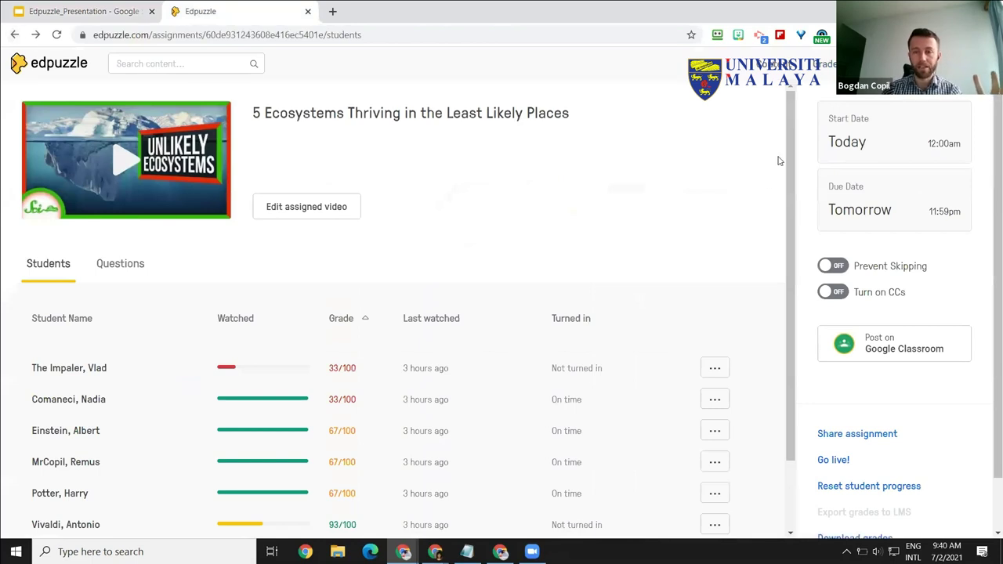
scroll(433, 306, "down", 2)
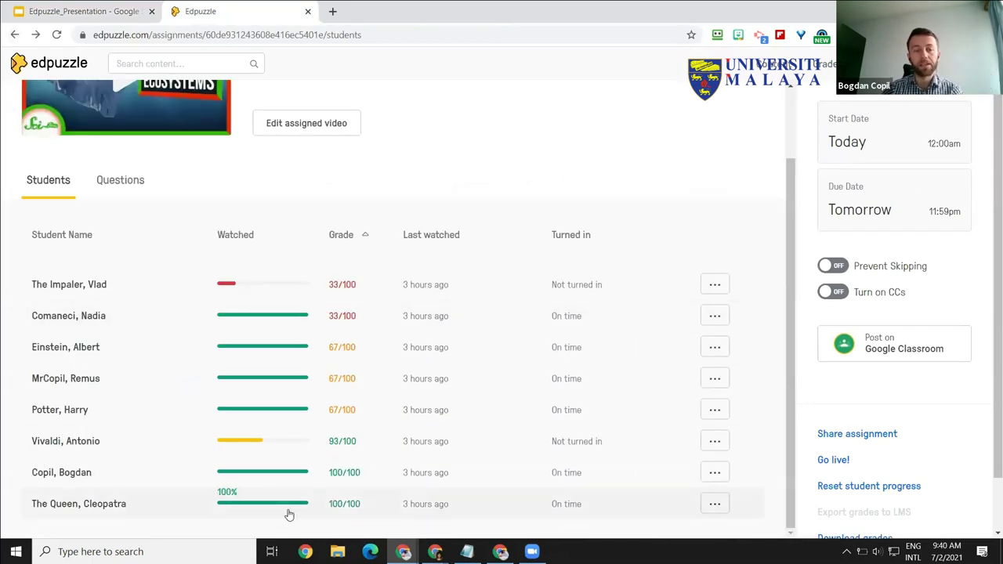
left_click(243, 508)
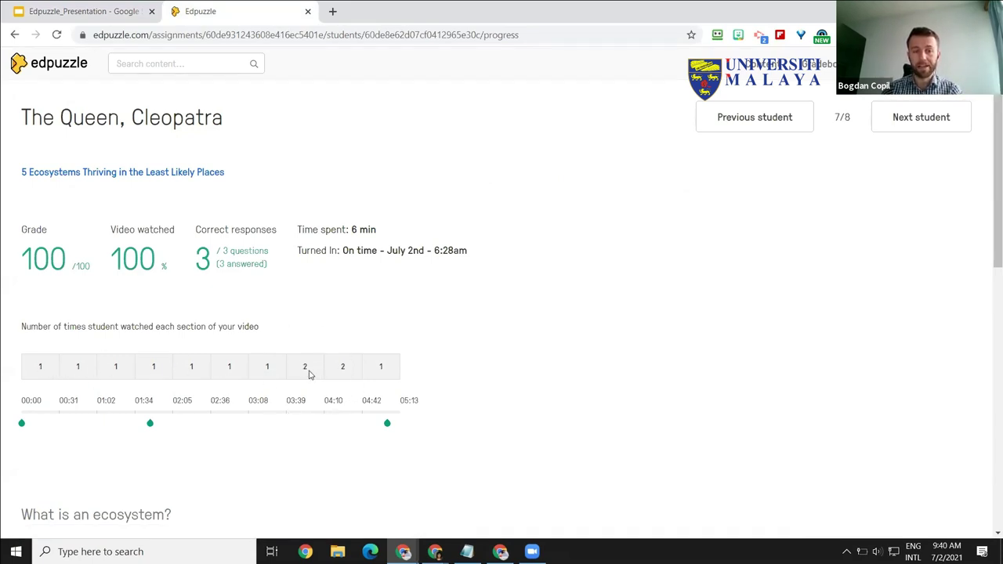
Step: Open the first student's progress report twice, returning to the student list each time
left_click(342, 377)
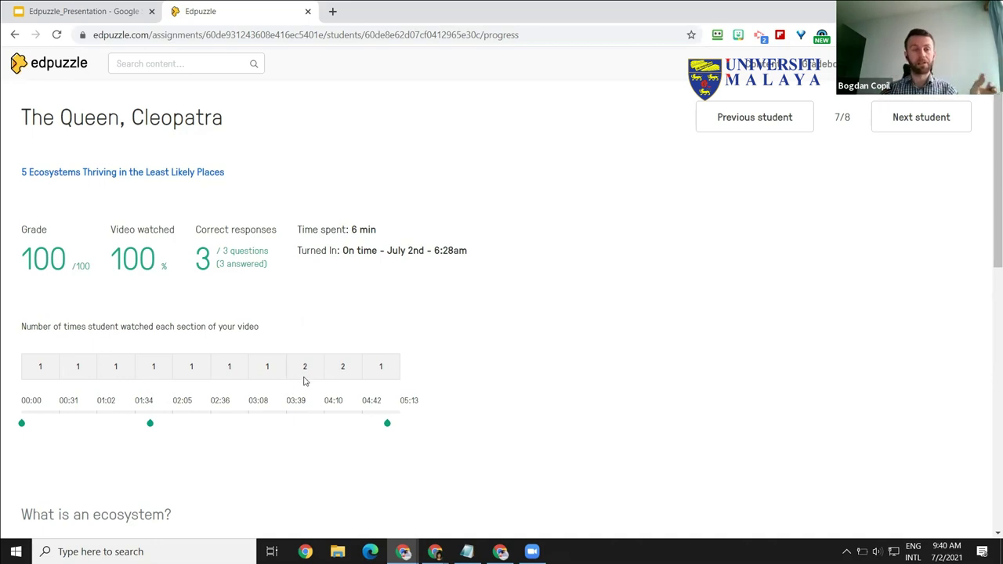
left_click(15, 34)
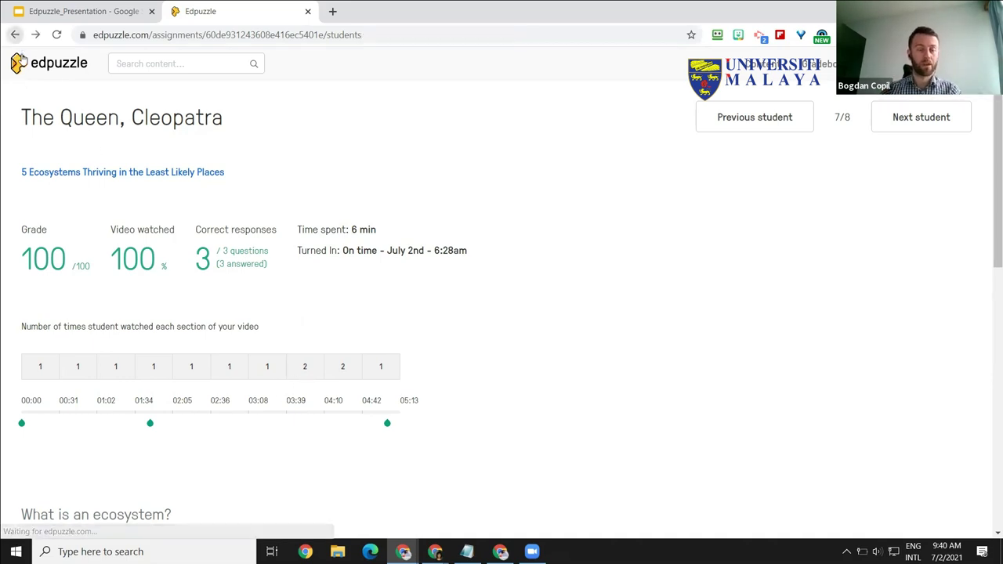
left_click(232, 370)
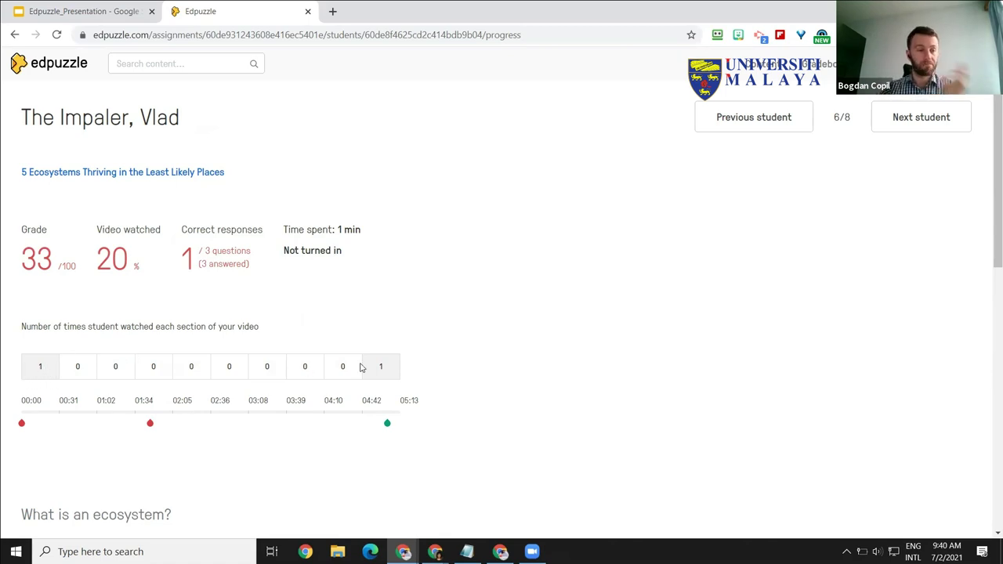
left_click(14, 37)
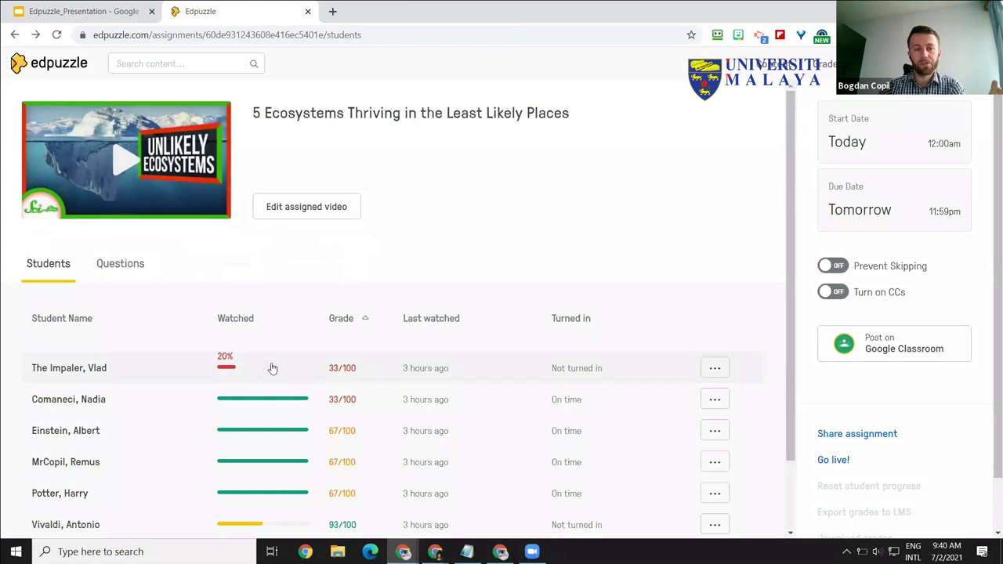
left_click(265, 368)
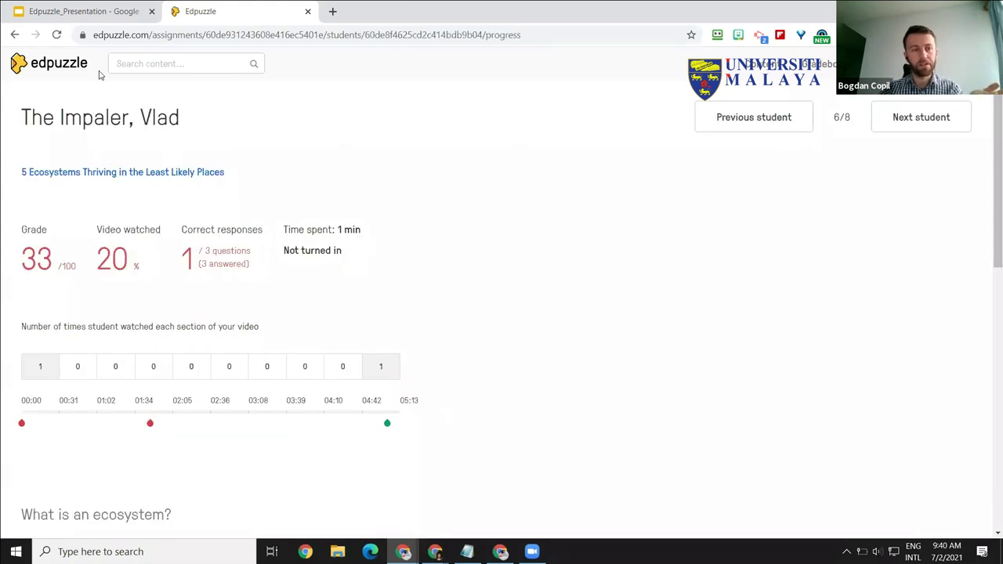
left_click(14, 35)
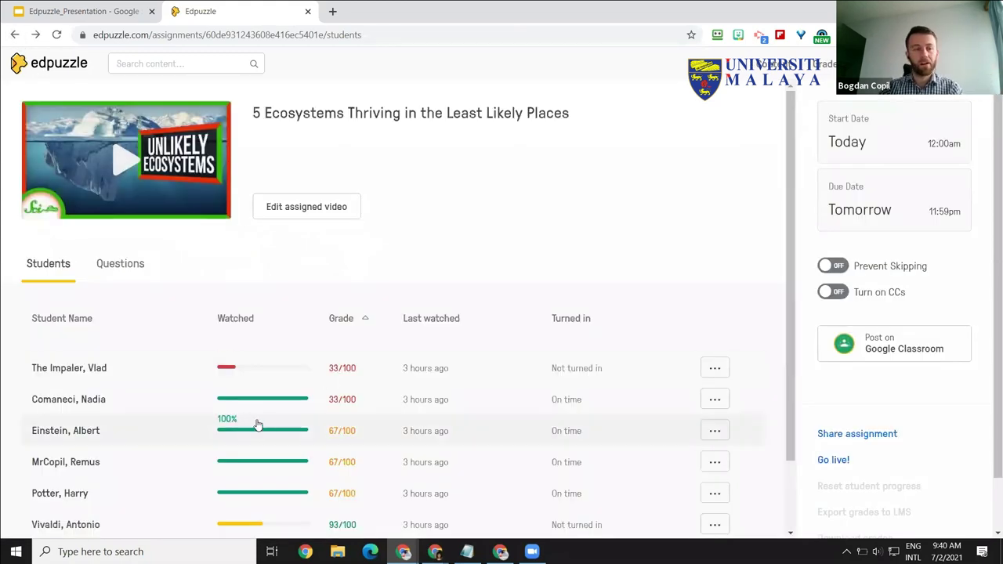
Step: Open the 93/100 student's progress report, then return to the student list
scroll(271, 470, "down", 1)
left_click(278, 509)
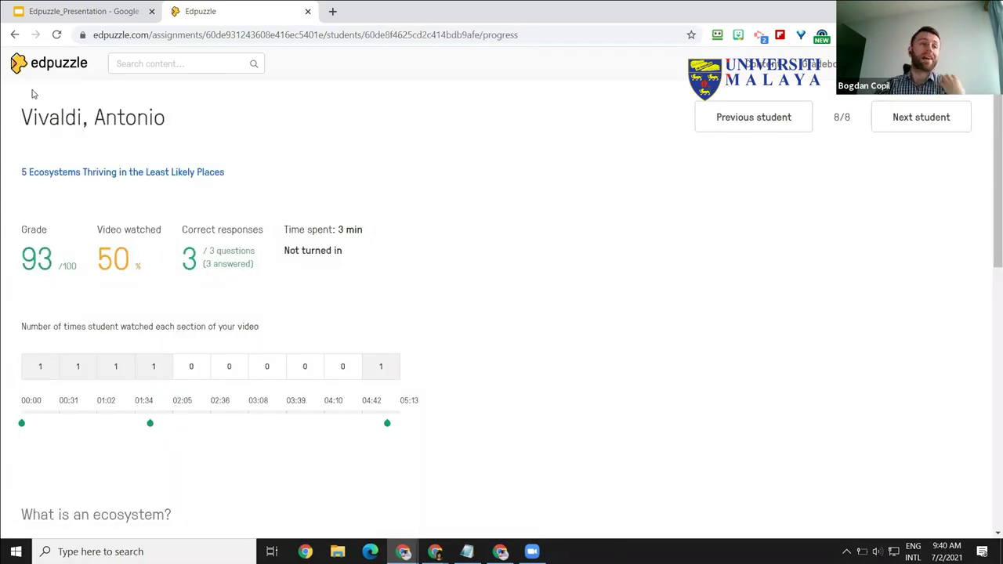
left_click(15, 34)
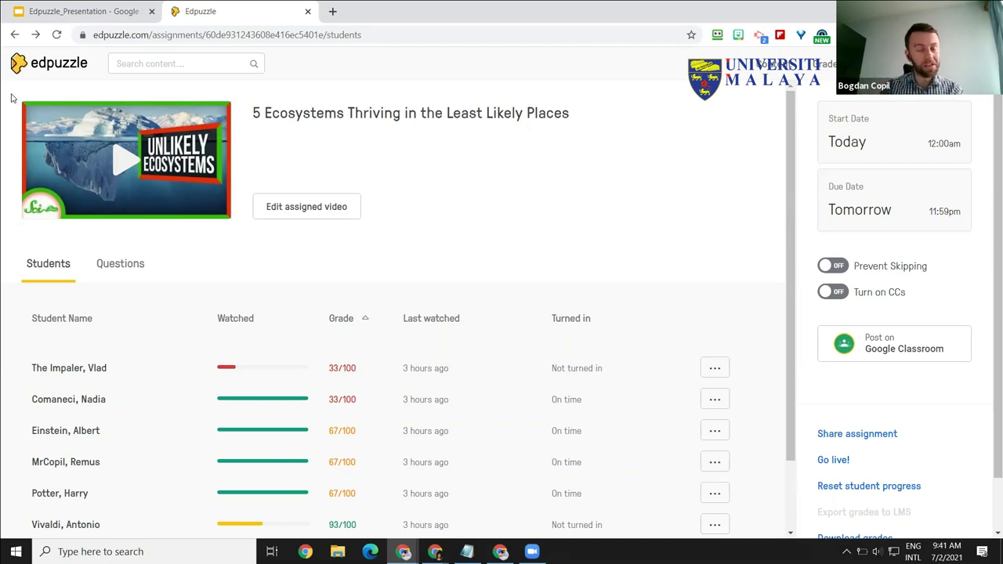
Step: Switch to the Edpuzzle_Presentation tab showing the Demo time! slide
left_click(78, 14)
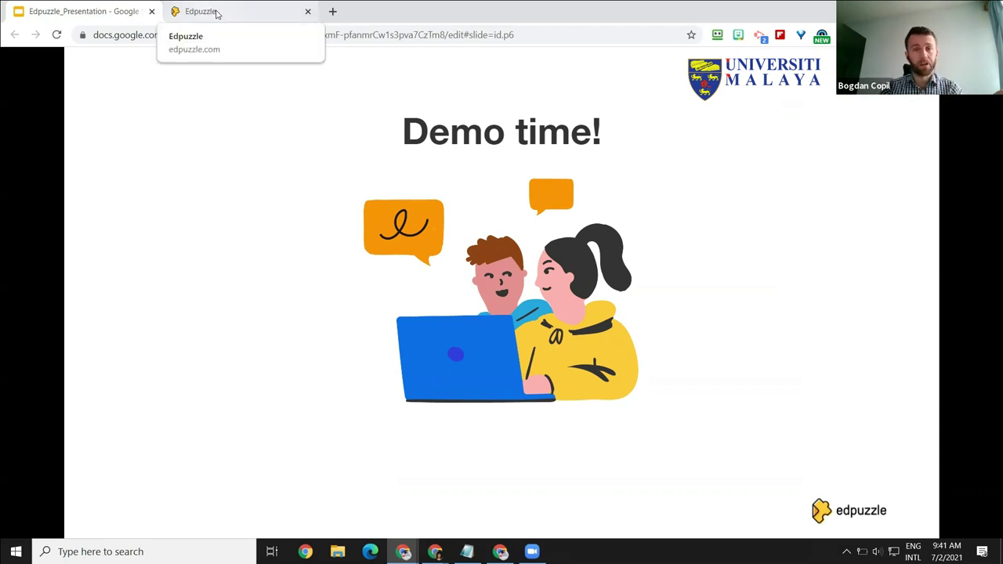
Step: Go to Edpuzzle Home and open My Content, listing videos like Nanoparticles and The Carbon Cycle Process
left_click(218, 14)
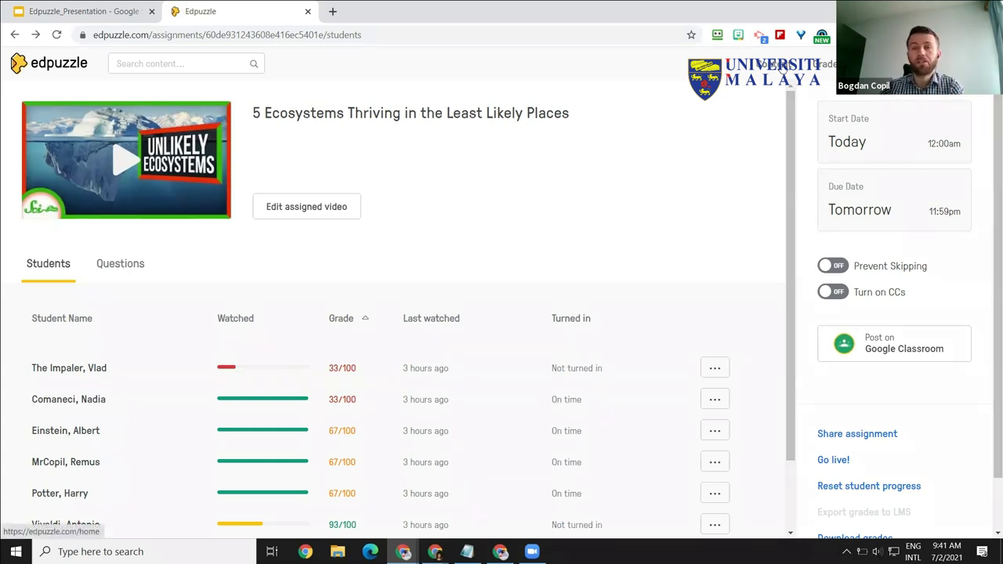
left_click(48, 63)
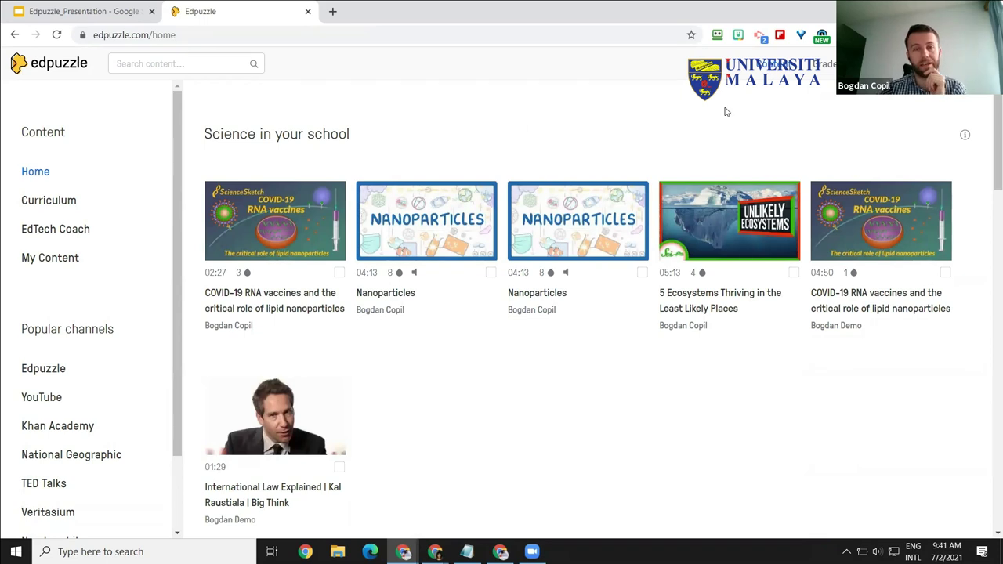
left_click(57, 261)
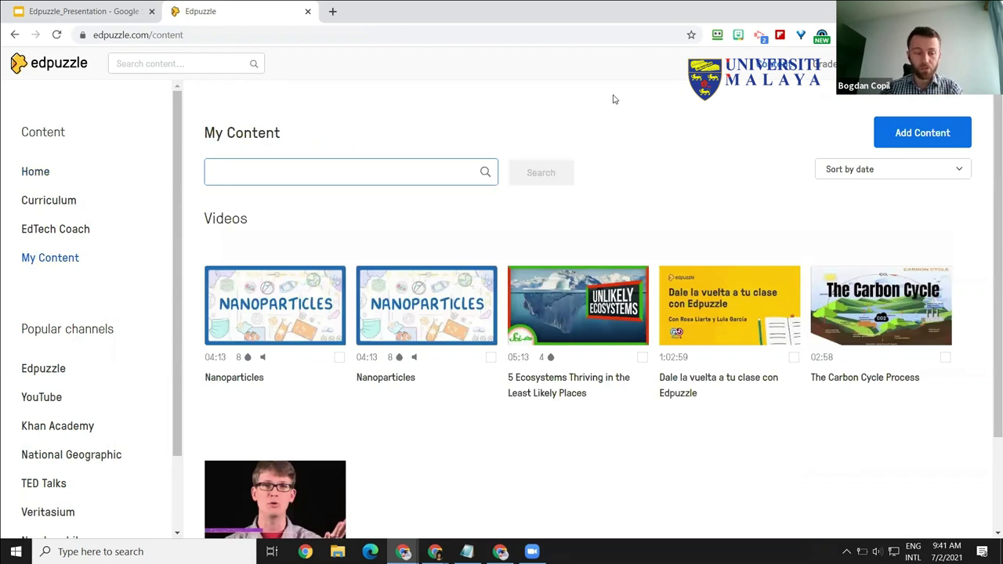
Step: Raise the headset volume with the Windows slider, then bring up My Content's Add Content options
left_click(927, 135)
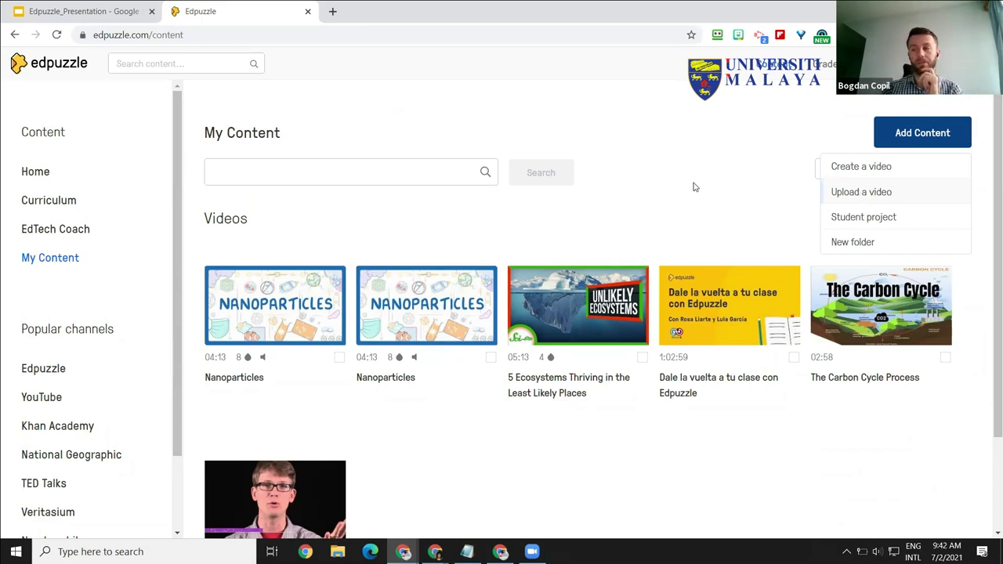
left_click(693, 185)
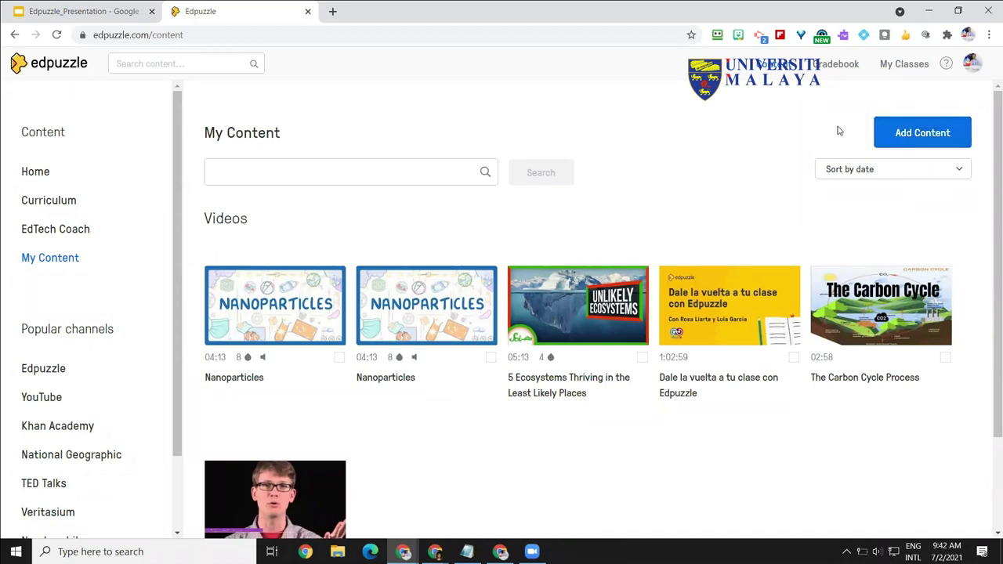
left_click(877, 551)
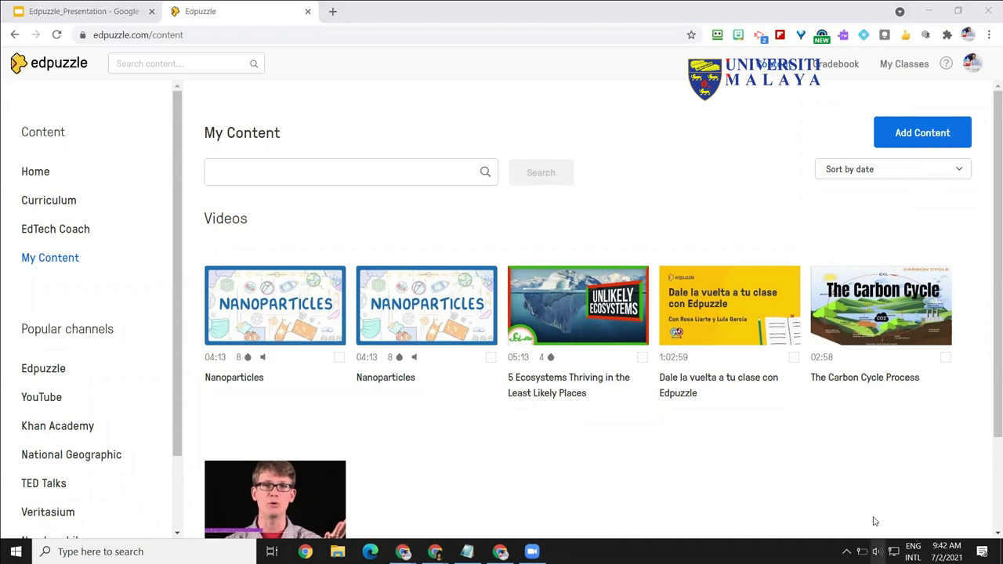
left_click_drag(843, 523, 874, 523)
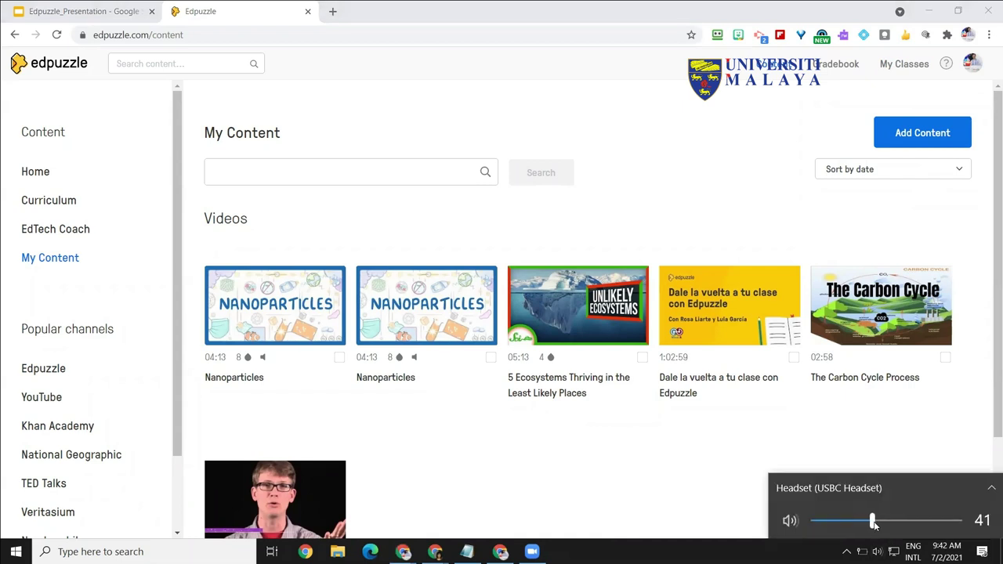
left_click(781, 536)
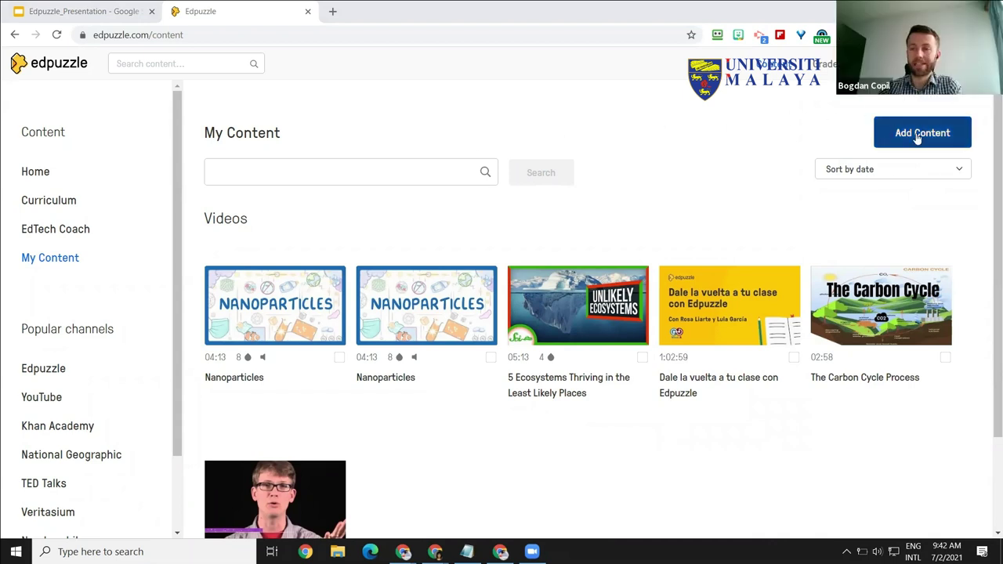
left_click(36, 264)
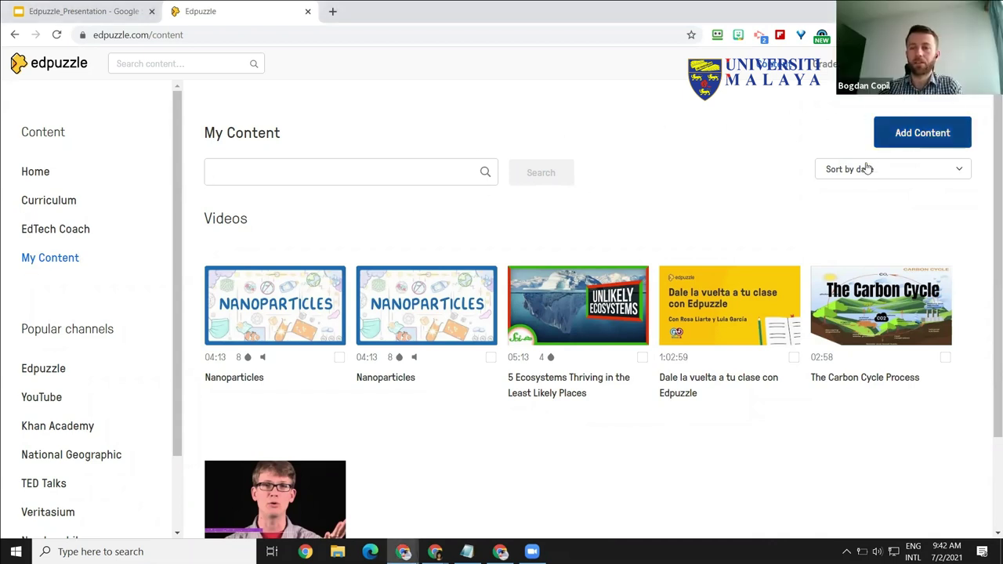
left_click(909, 141)
Step: Begin a video upload, cancel the file picker, and go back to My Content
left_click(885, 195)
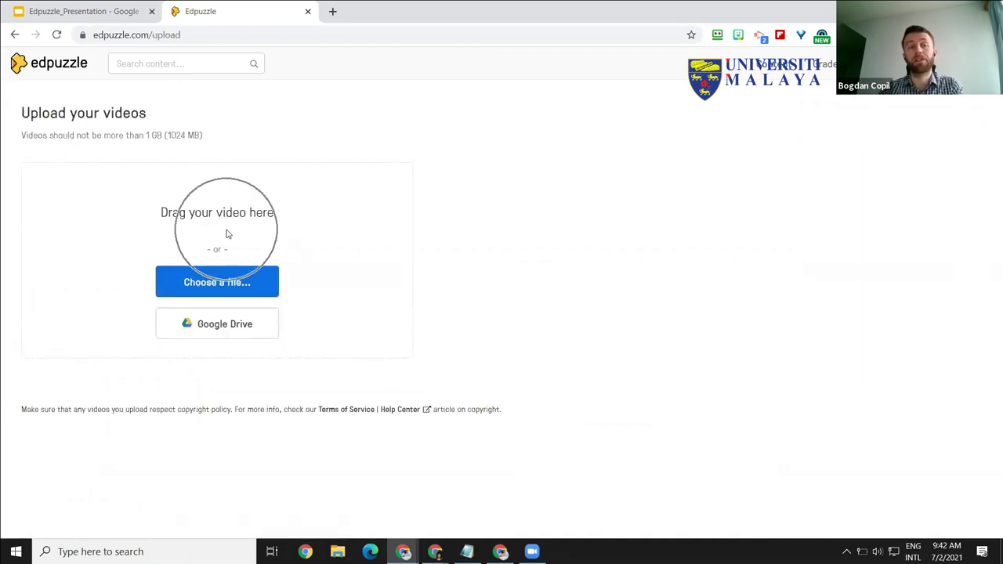
left_click(211, 288)
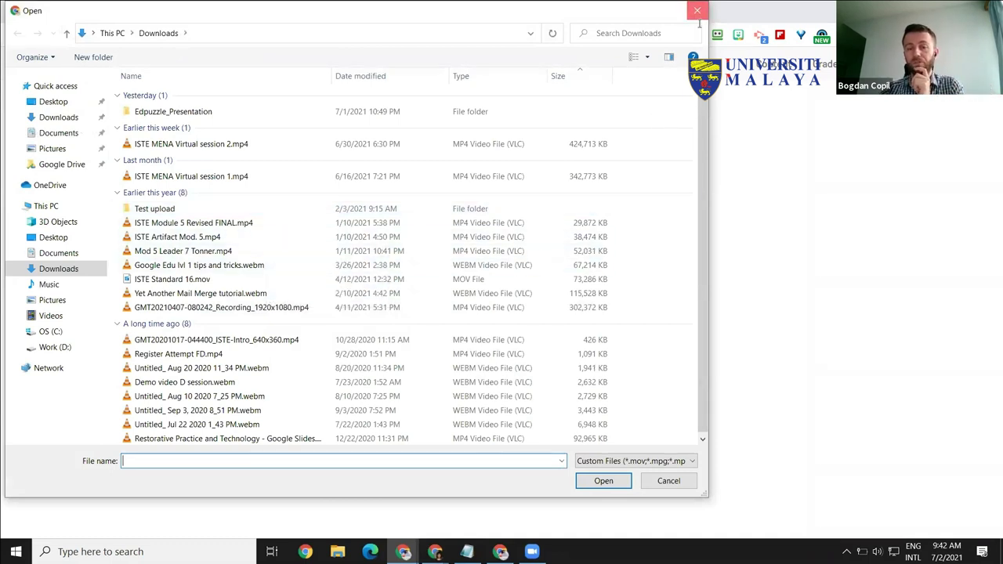
key("Escape")
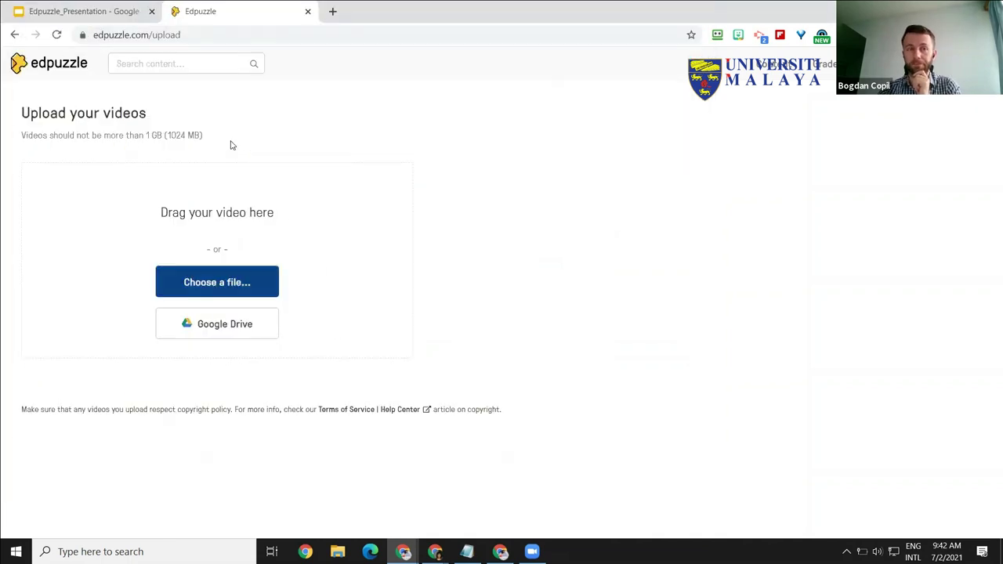
left_click(14, 35)
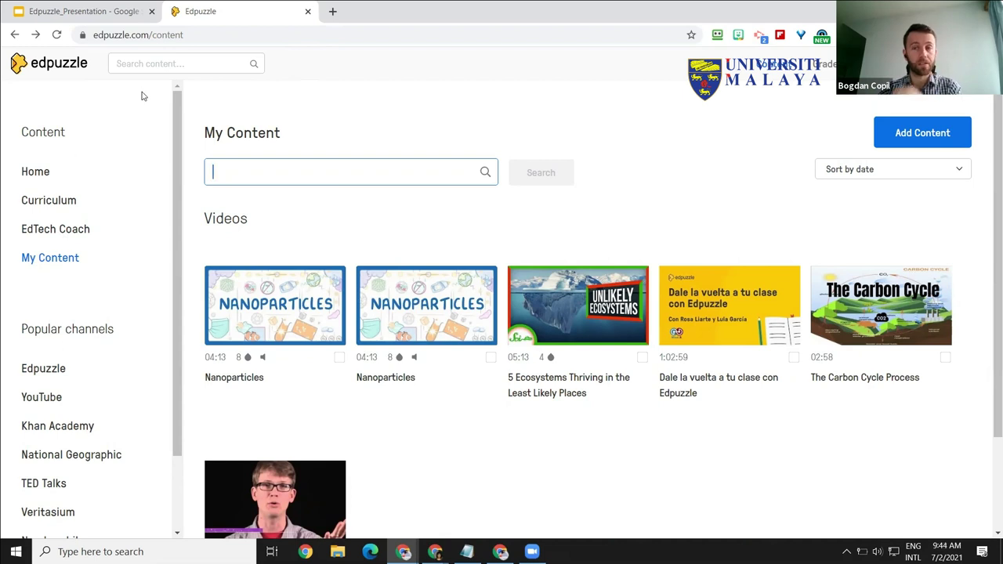
Step: In a new YouTube tab, open and pause From DNA to protein - 3D, copying its URL
left_click(333, 11)
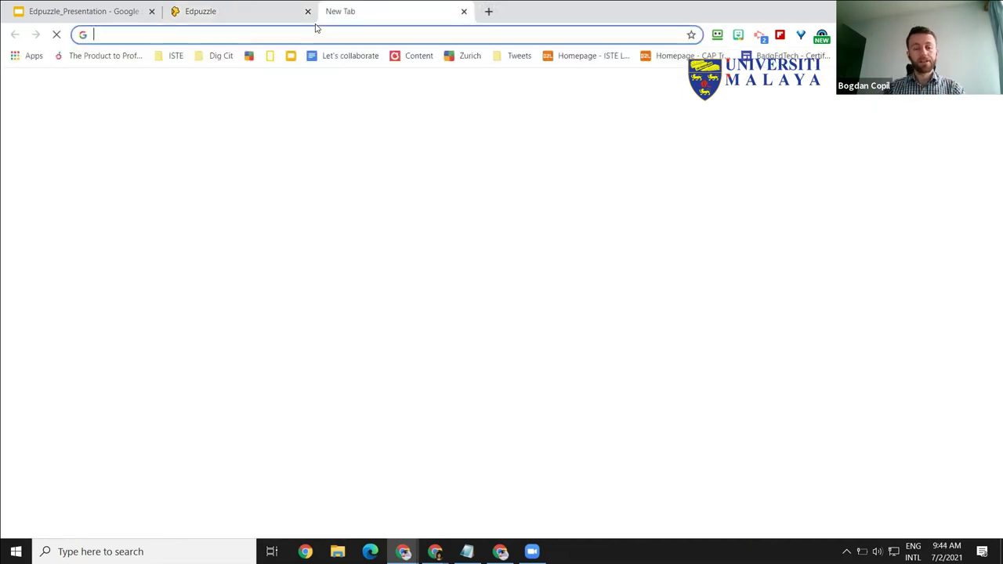
type("youtube.com")
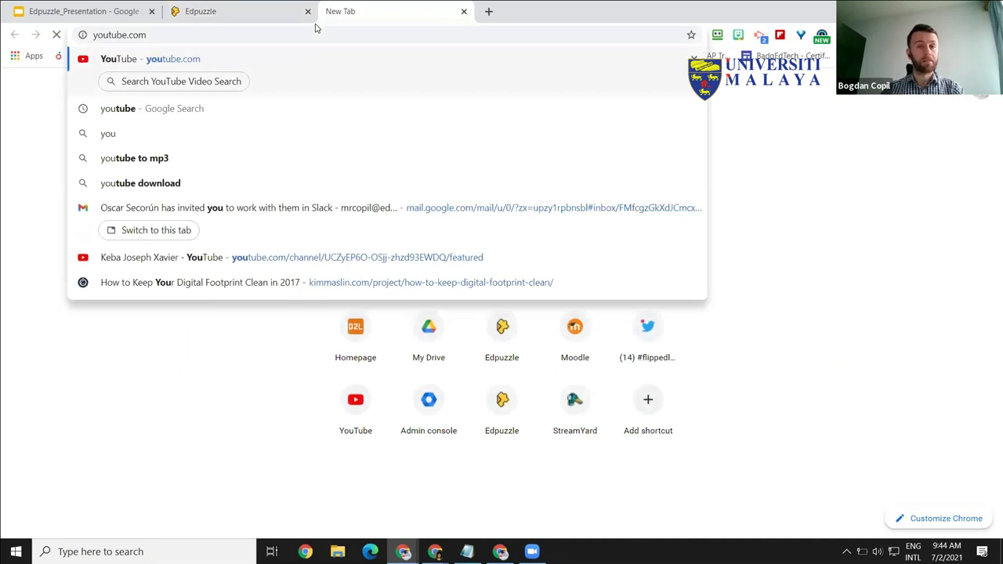
key("Return")
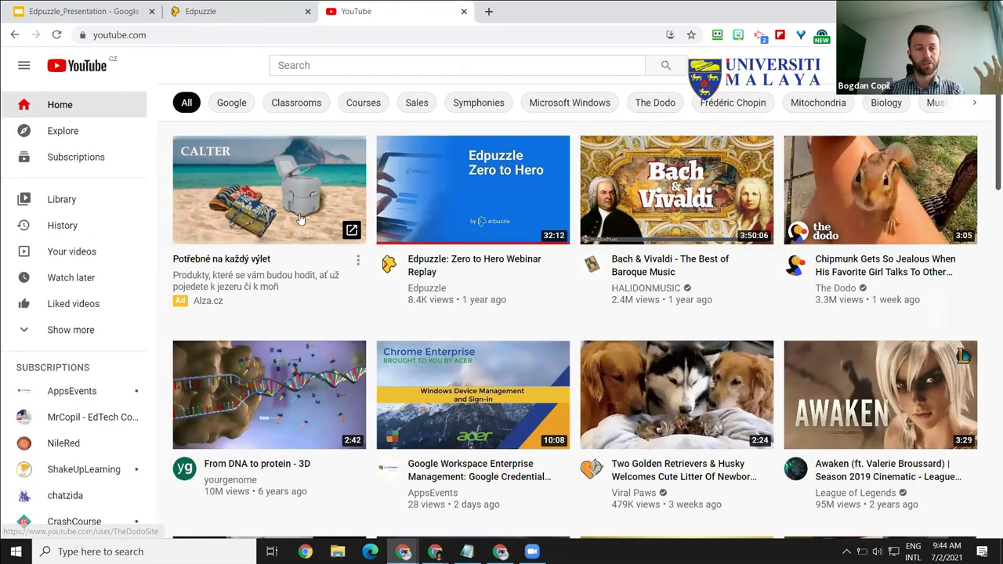
scroll(480, 264, "down", 3)
left_click(480, 264)
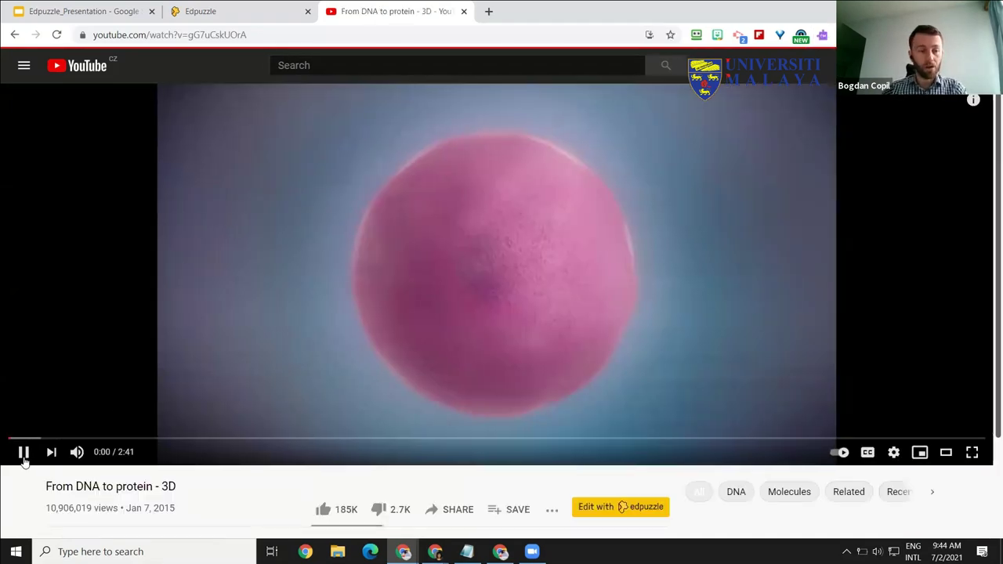
left_click(24, 459)
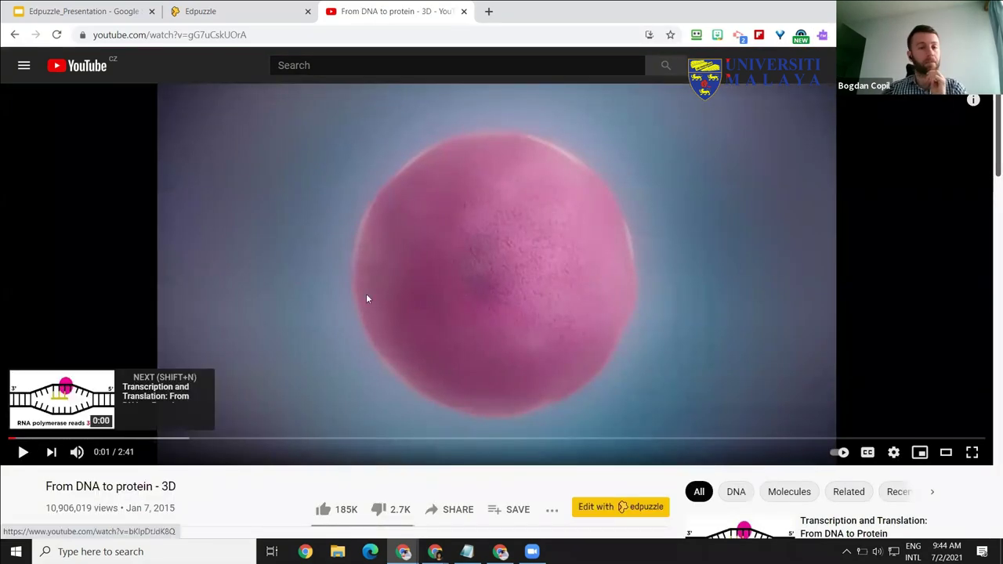
left_click(264, 36)
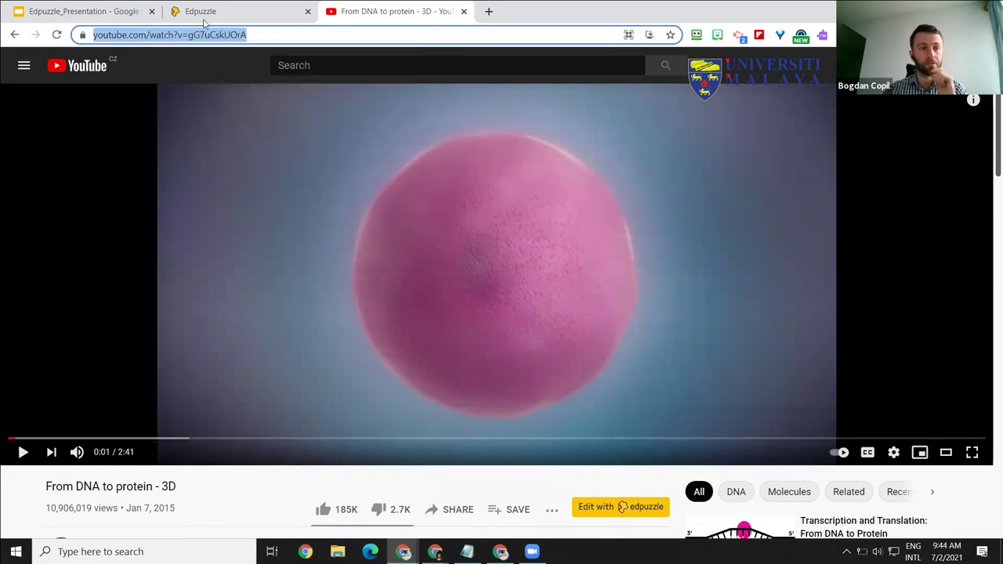
key("ctrl+shift+Tab")
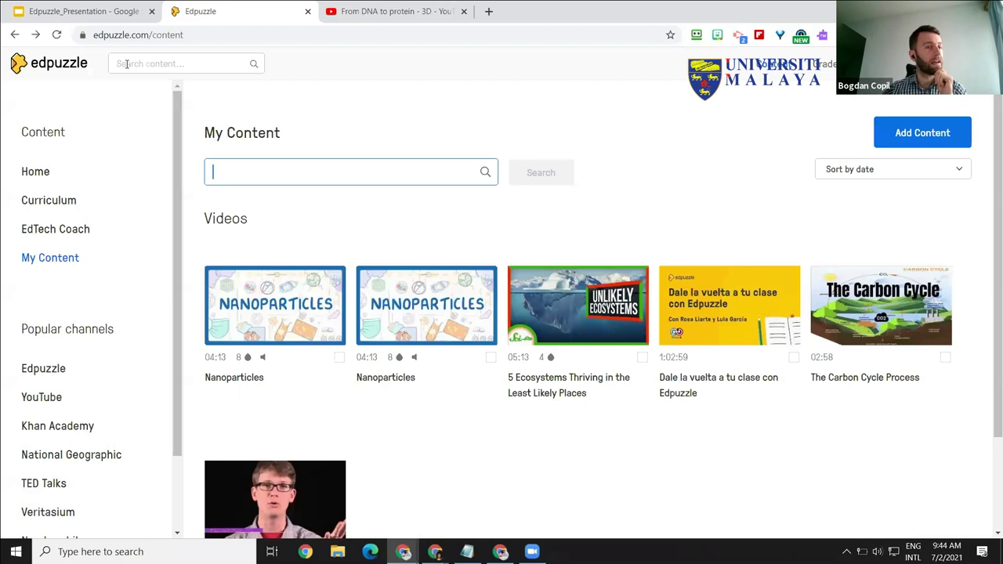
Step: Paste the DNA video's YouTube link into Edpuzzle's content search to import it
right_click(113, 61)
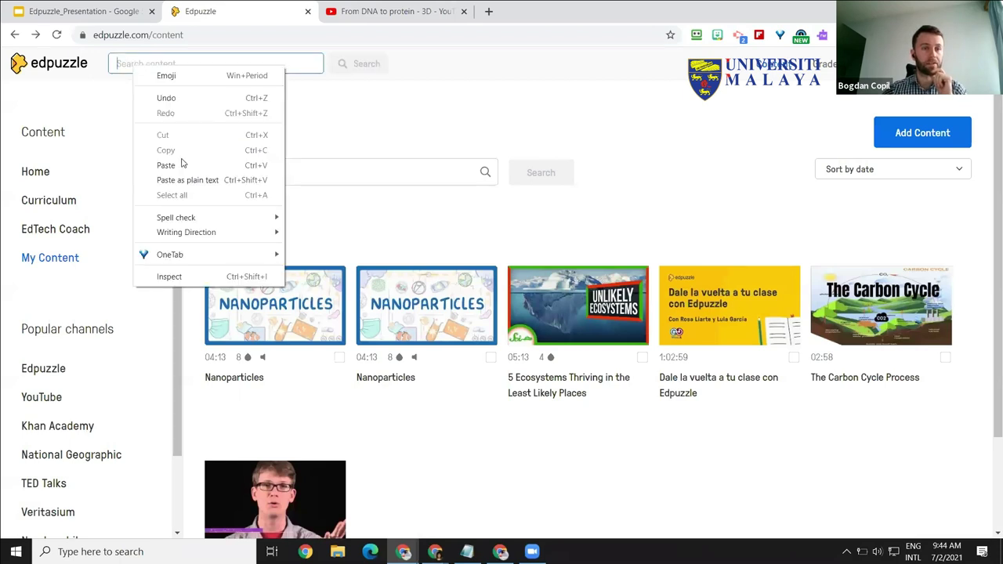
type("https://www.youtube.com/watch?v=gG7uCskU0rA")
left_click(339, 70)
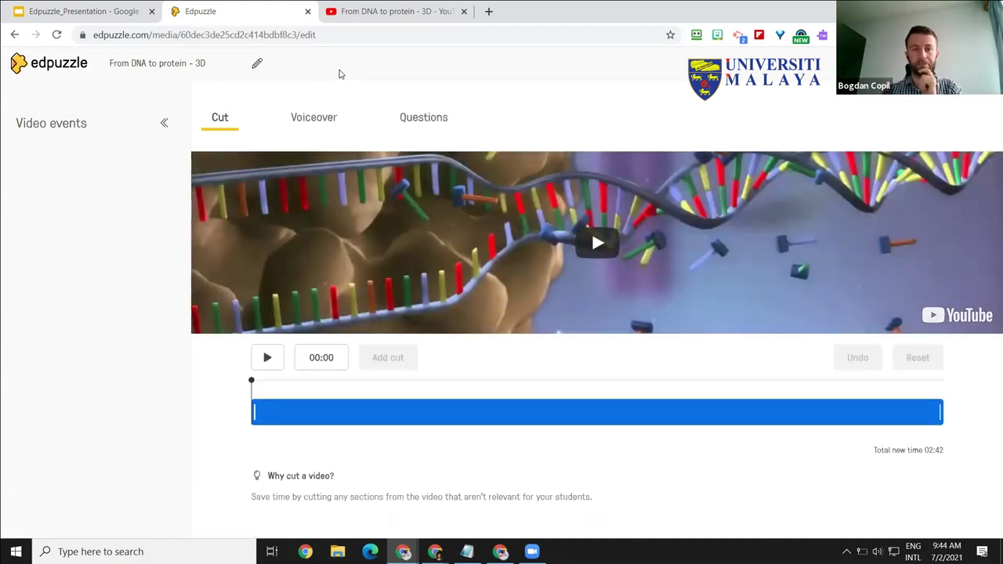
left_click(346, 14)
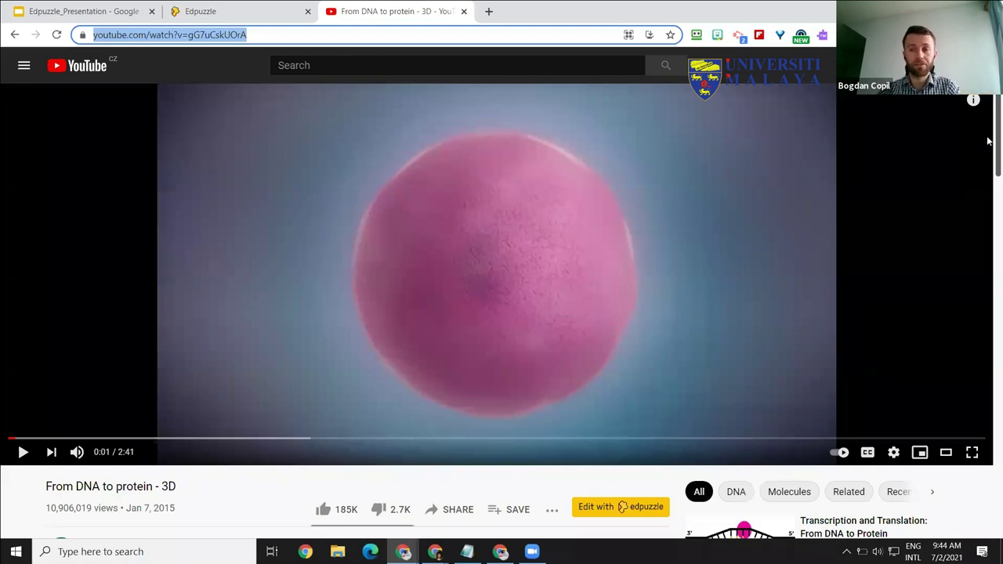
Step: Send the DNA video to Edpuzzle's editor via the Edit with Edpuzzle button under it
scroll(634, 348, "down", 1)
scroll(627, 368, "down", 1)
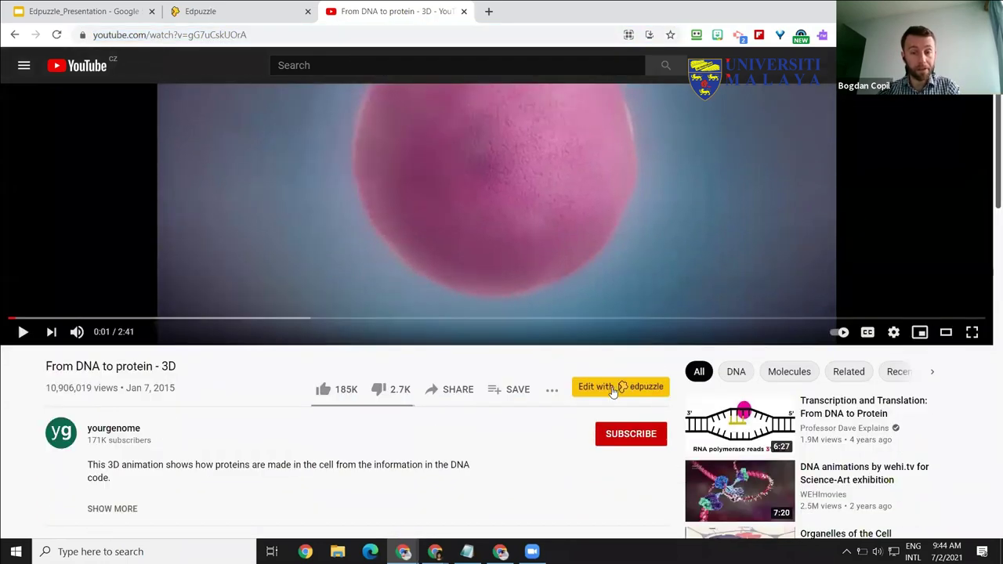
left_click(612, 388)
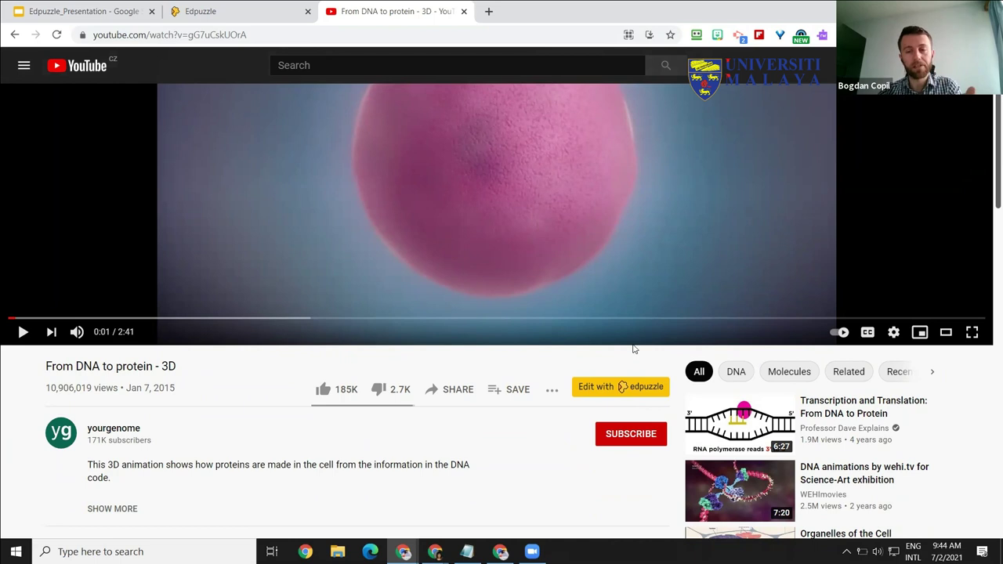
left_click(632, 387)
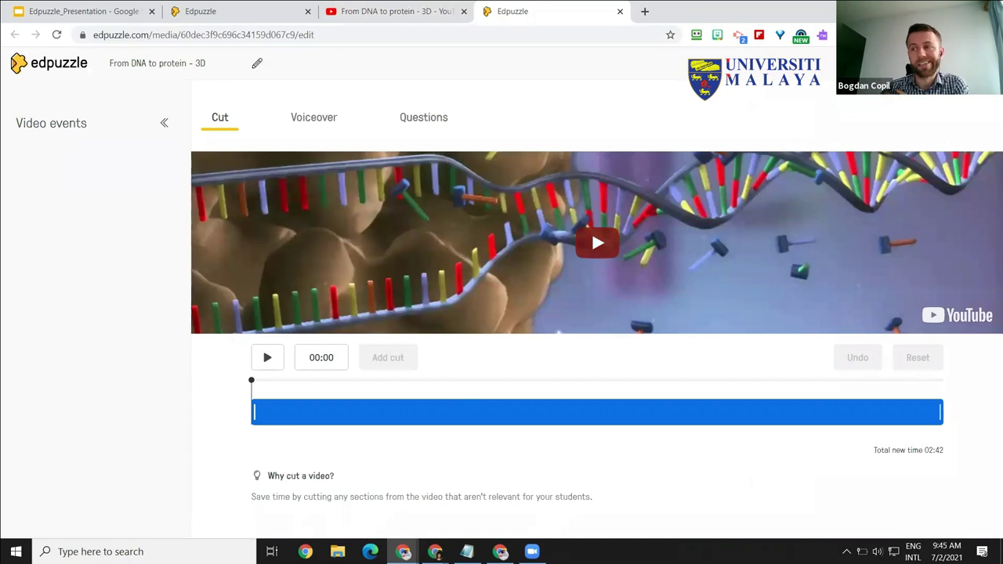
left_click(97, 19)
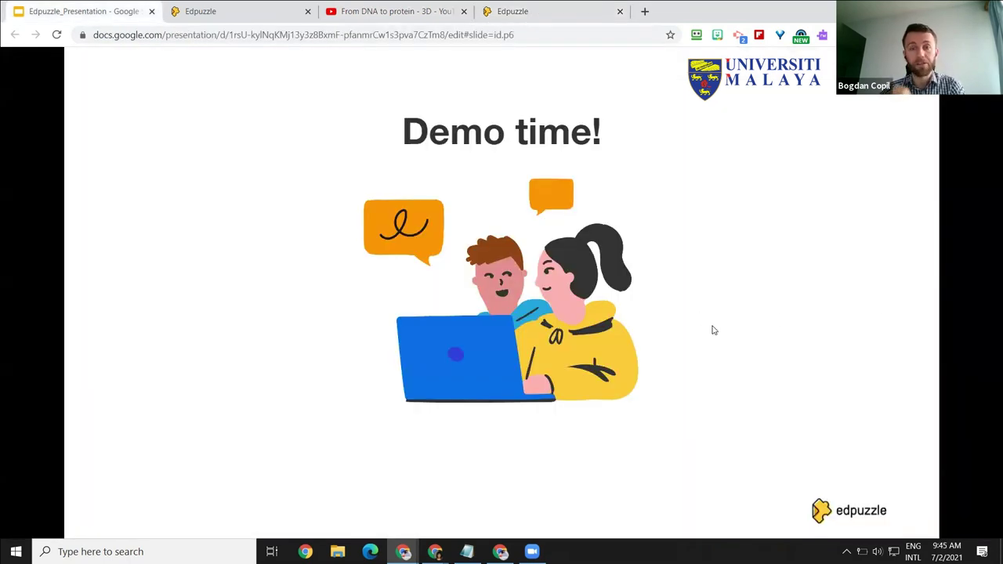
Step: Step through the slides, opening the Moodle integration help article and the go.edpuzzle.com/OnlinePD page
key("Right")
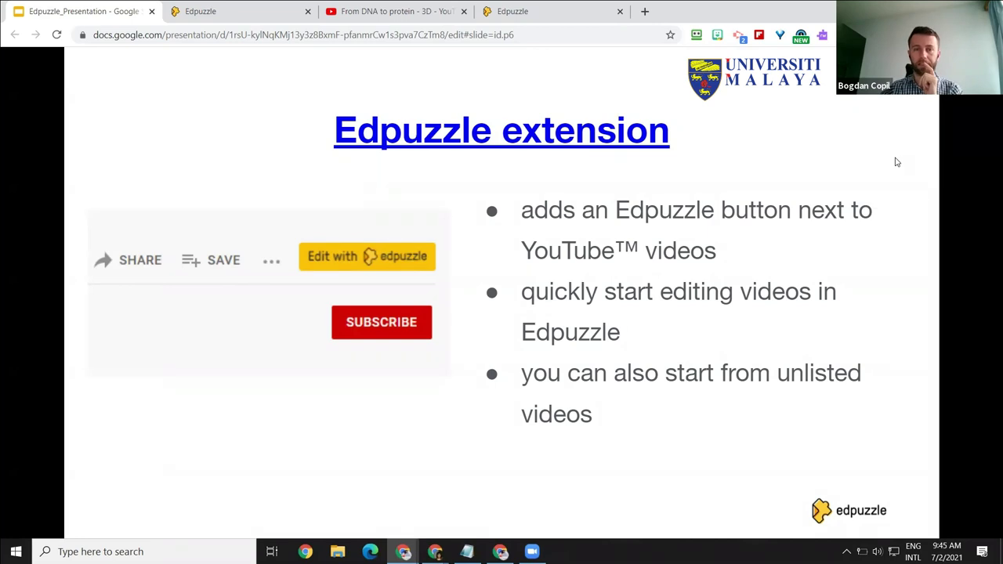
left_click(773, 239)
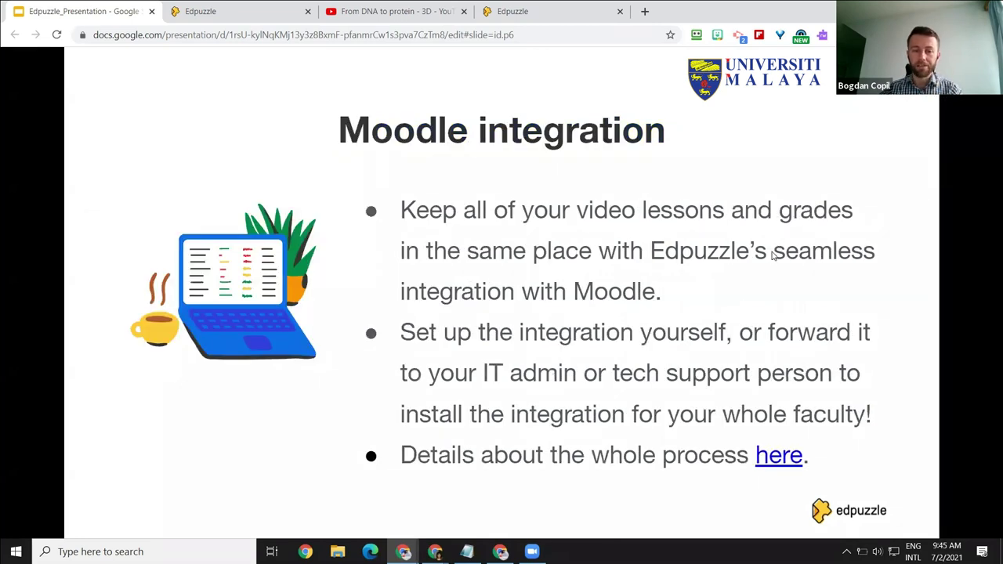
left_click(781, 459)
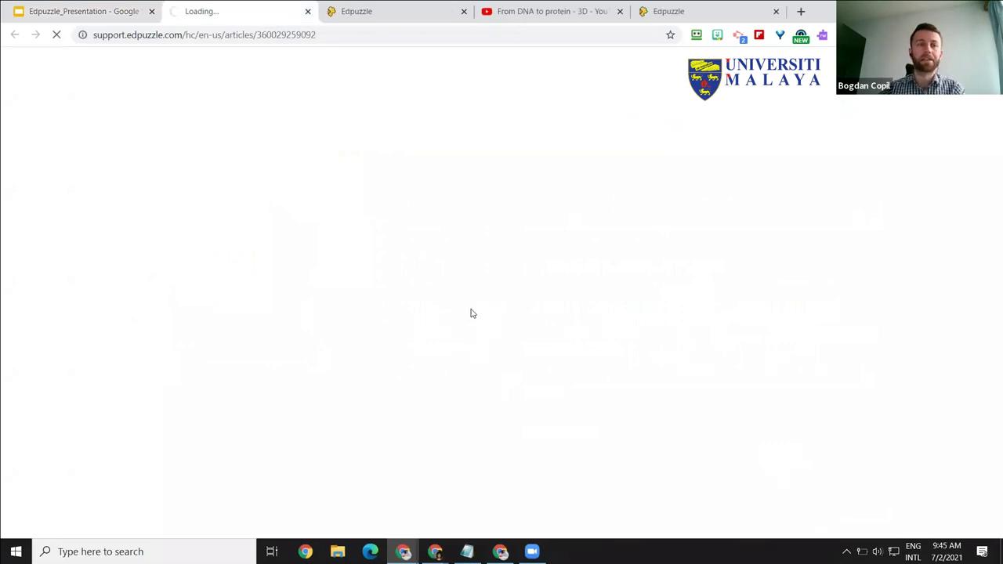
left_click(90, 19)
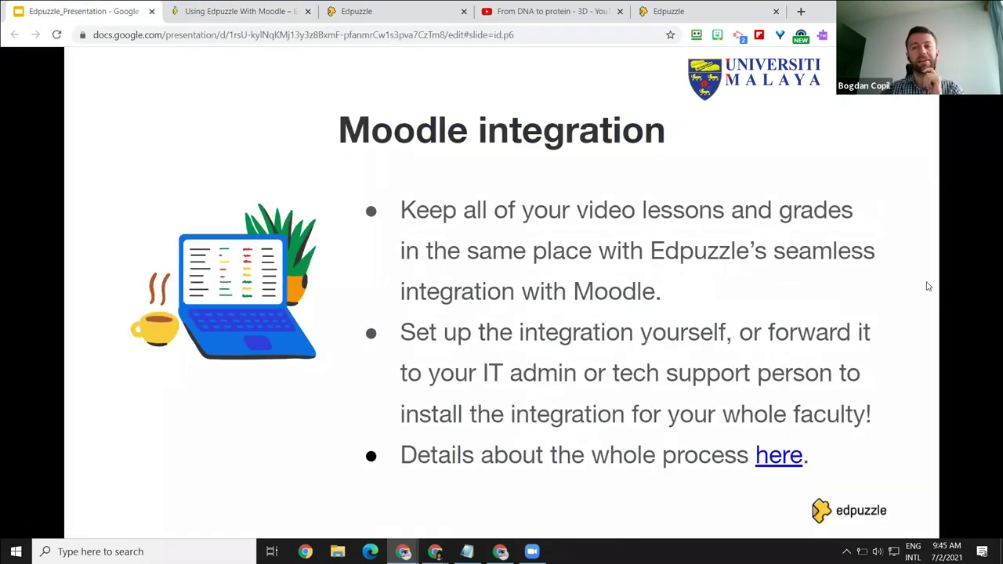
key("Right")
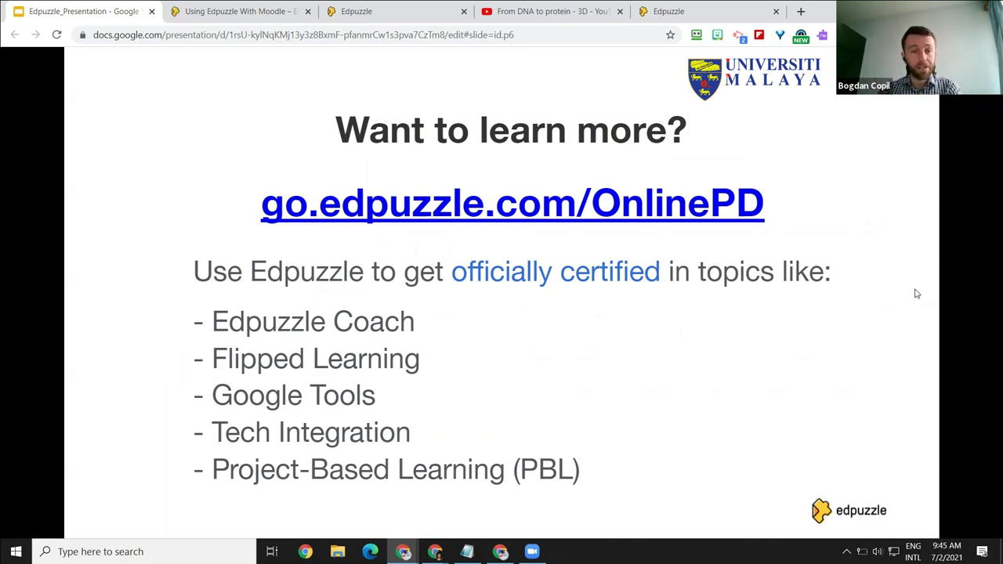
left_click(459, 208)
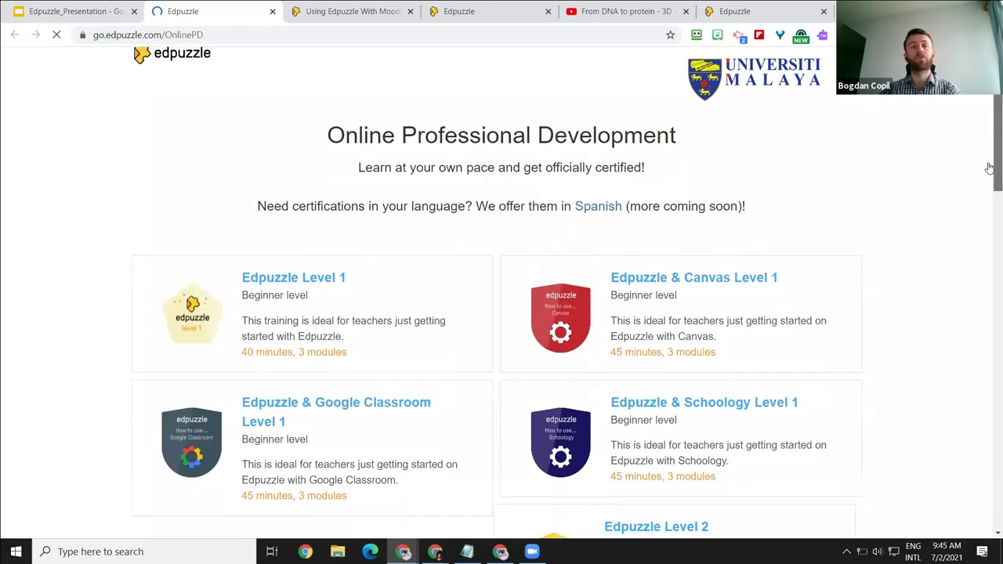
Step: Scroll through the OnlinePD certifications, from Edpuzzle Level 1 to Edpuzzle Coach, then return to the slides
scroll(167, 142, "down", 3)
scroll(197, 146, "up", 1)
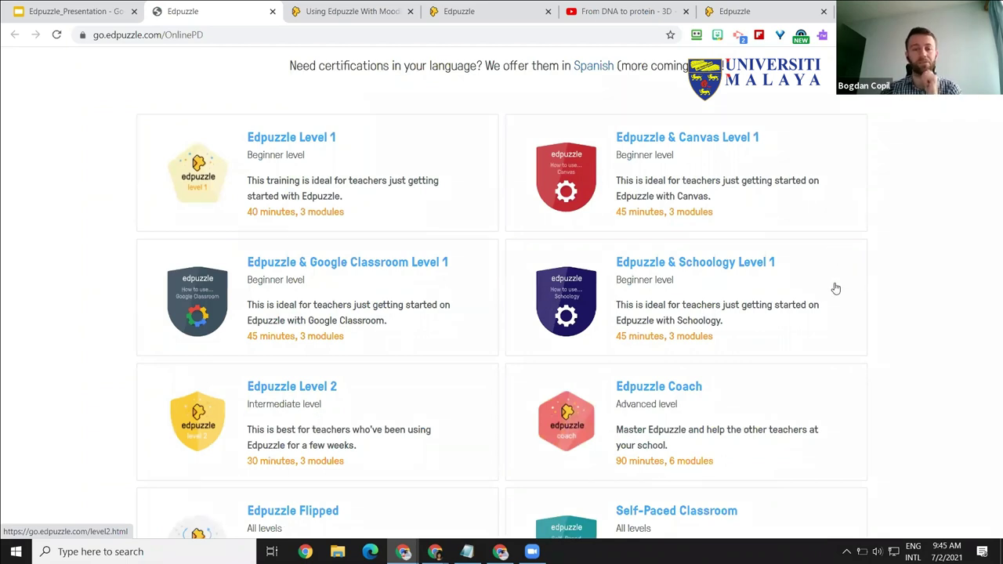
scroll(792, 325, "down", 3)
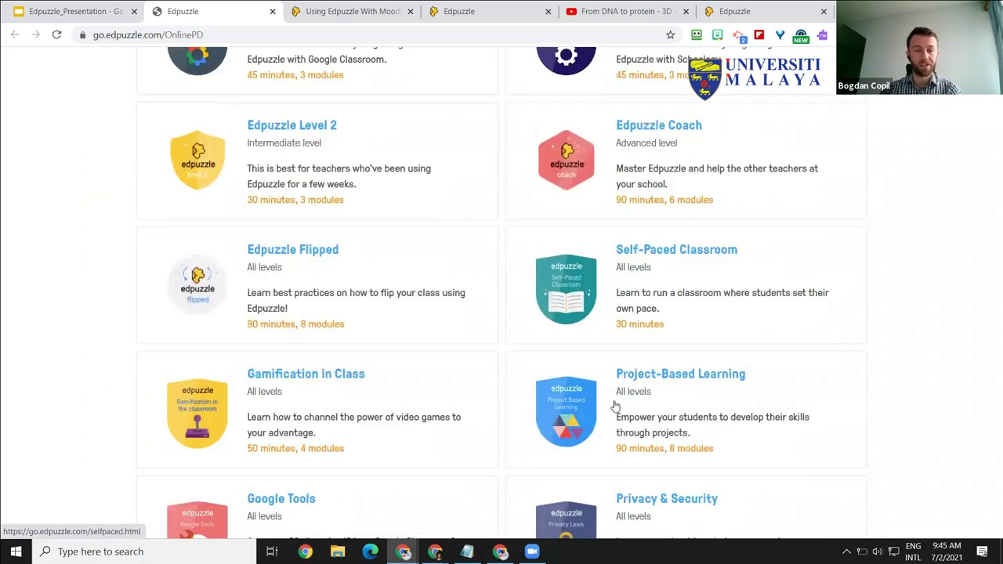
scroll(612, 392, "down", 1)
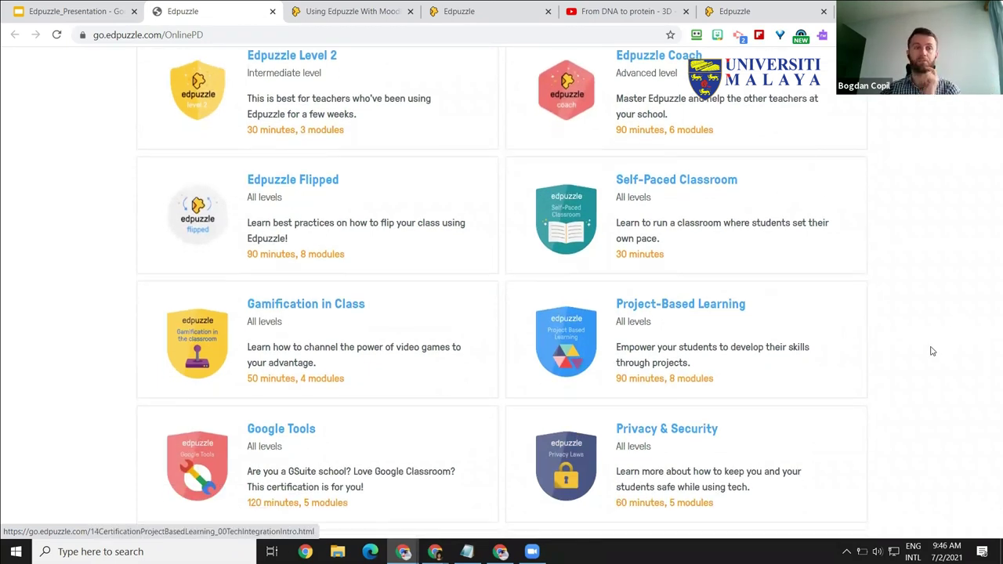
scroll(931, 351, "down", 1)
scroll(931, 351, "up", 1)
scroll(93, 15, "up", 1)
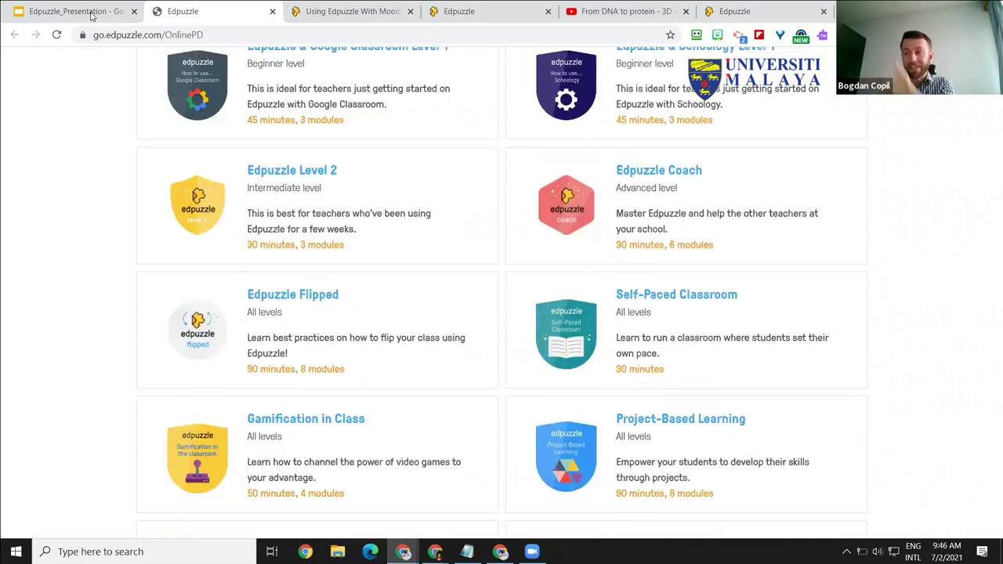
scroll(141, 97, "up", 3)
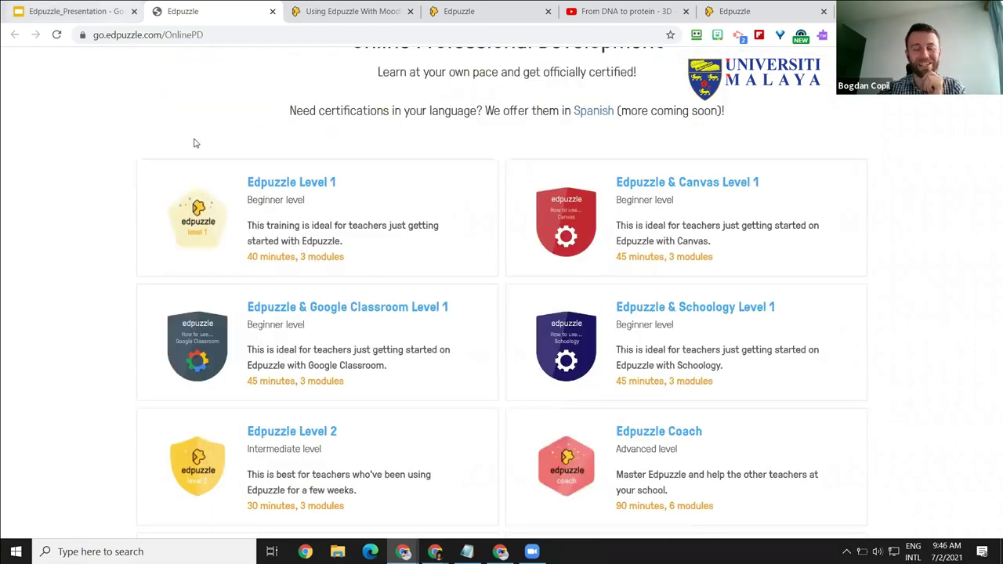
key("ctrl+Page_Up")
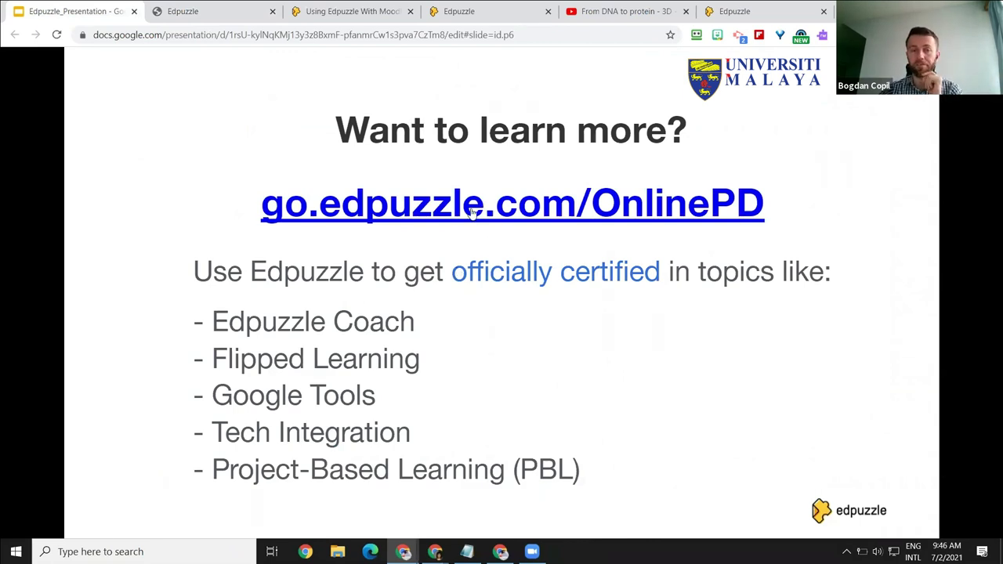
Step: Open the extension's Chrome Web Store page from its slide, then view the Moodle help article
key("Left")
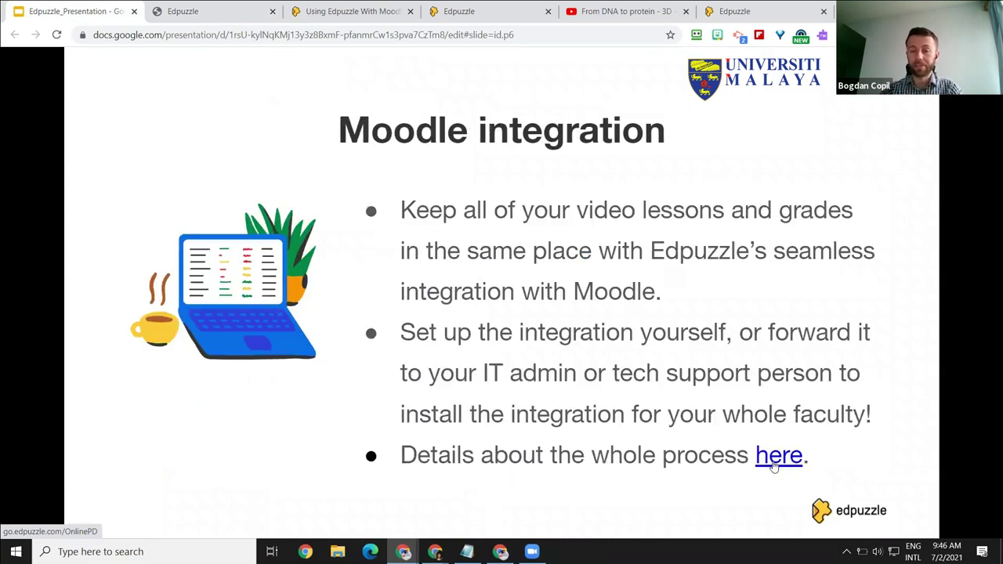
key("Right")
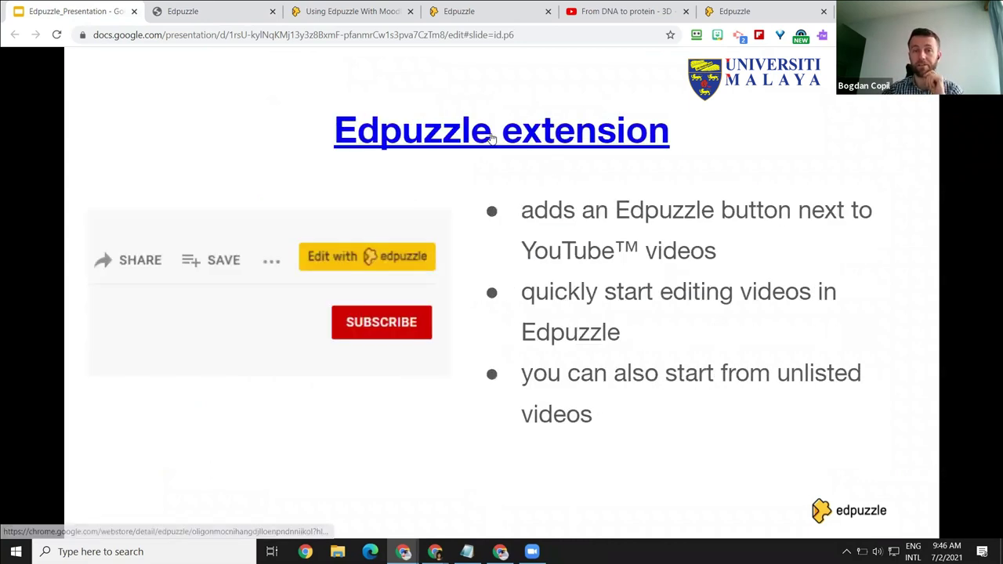
left_click(464, 141)
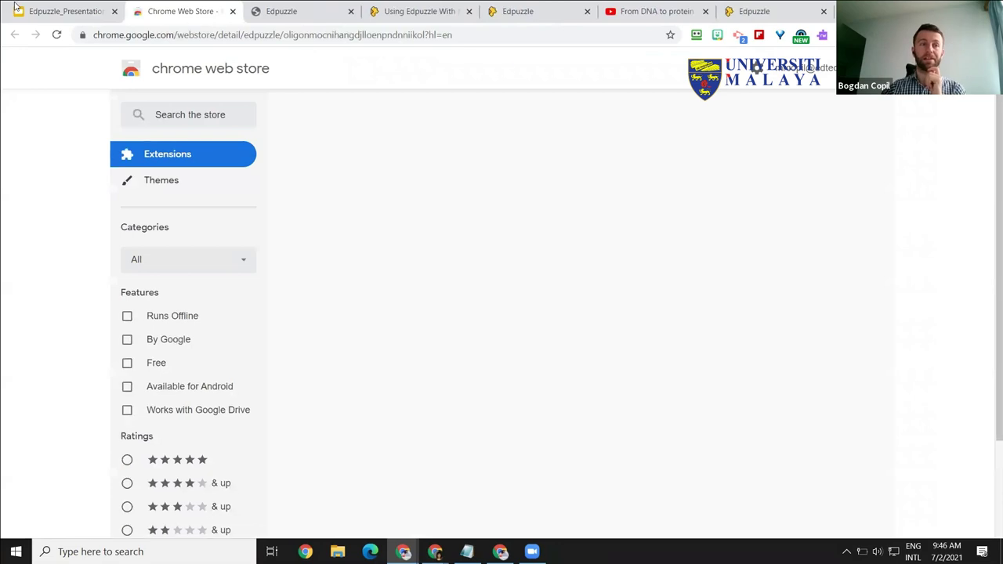
key("ctrl+shift+Tab")
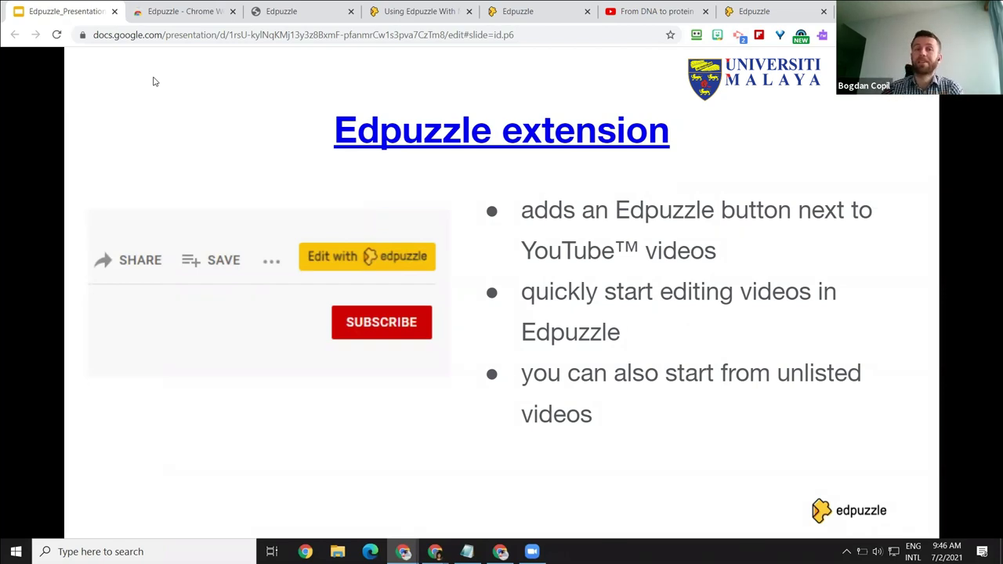
left_click(376, 14)
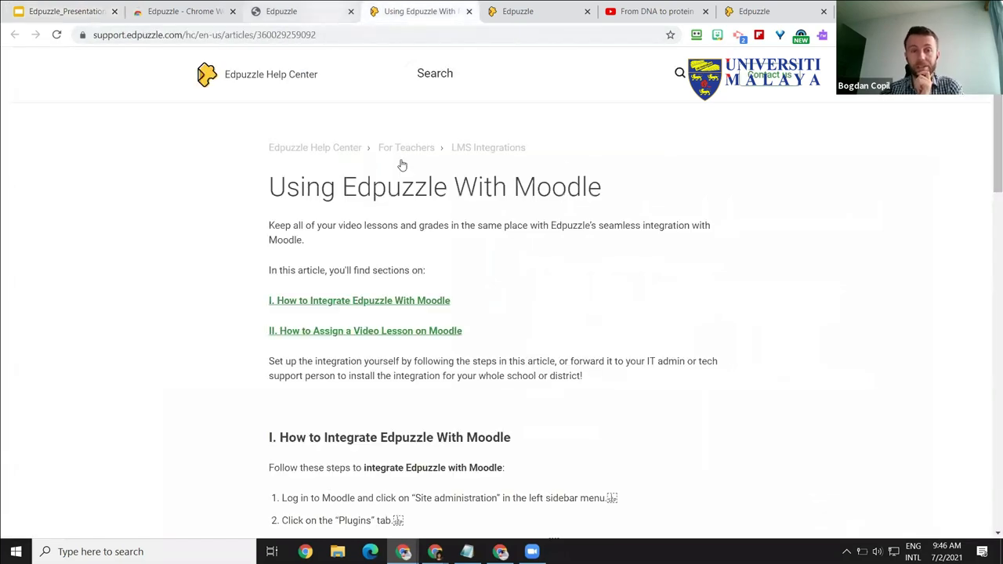
Step: Browse the OnlinePD course cards, then return to the Edpuzzle extension slide
key("ctrl+shift+Tab")
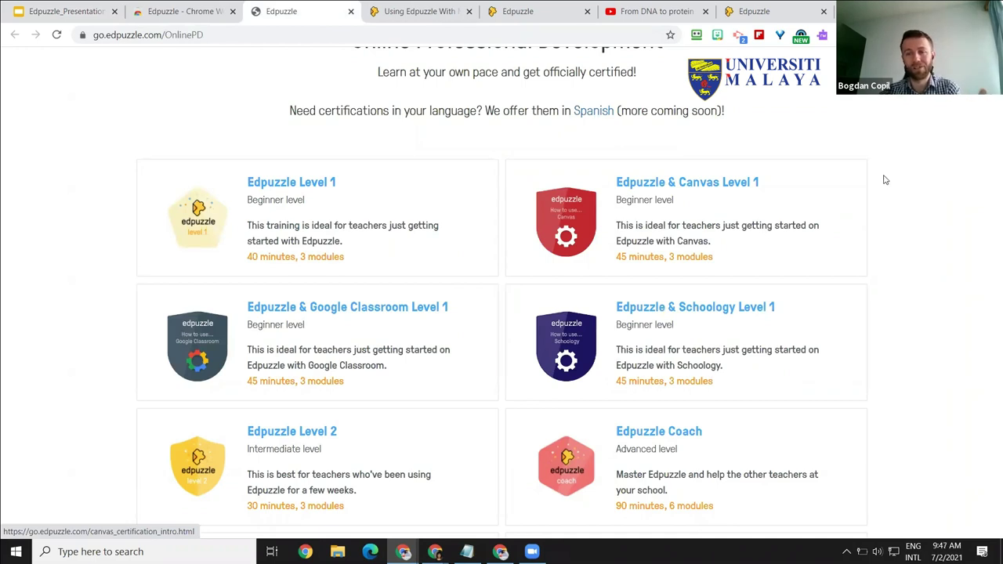
scroll(799, 286, "up", 1)
scroll(801, 284, "down", 2)
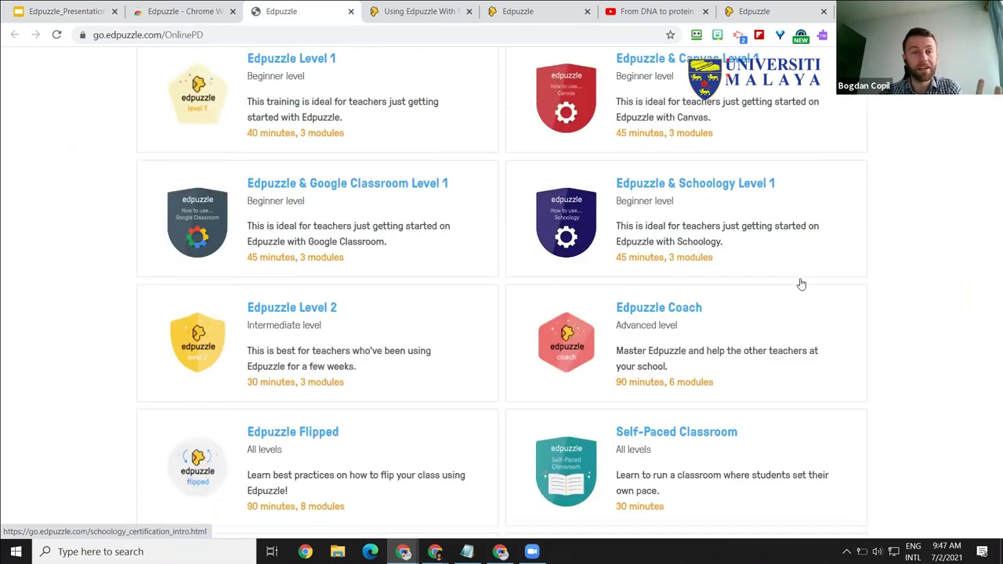
scroll(801, 285, "down", 1)
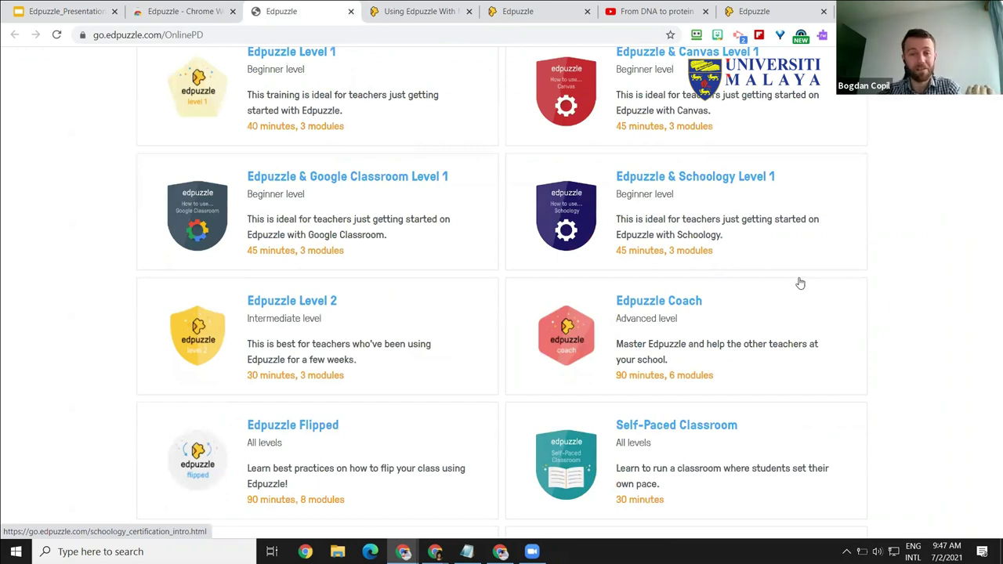
scroll(800, 283, "down", 3)
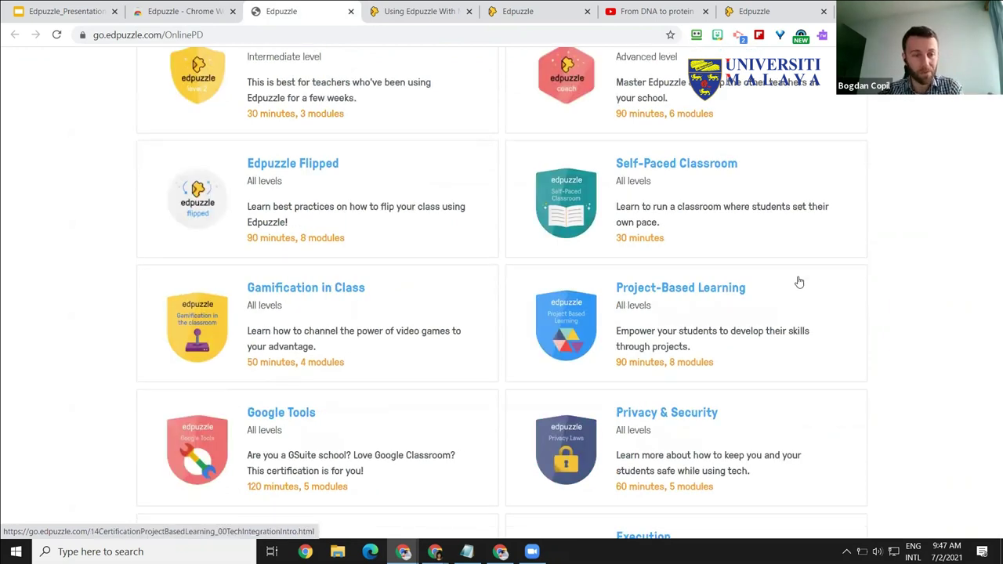
scroll(799, 282, "down", 5)
scroll(800, 282, "down", 2)
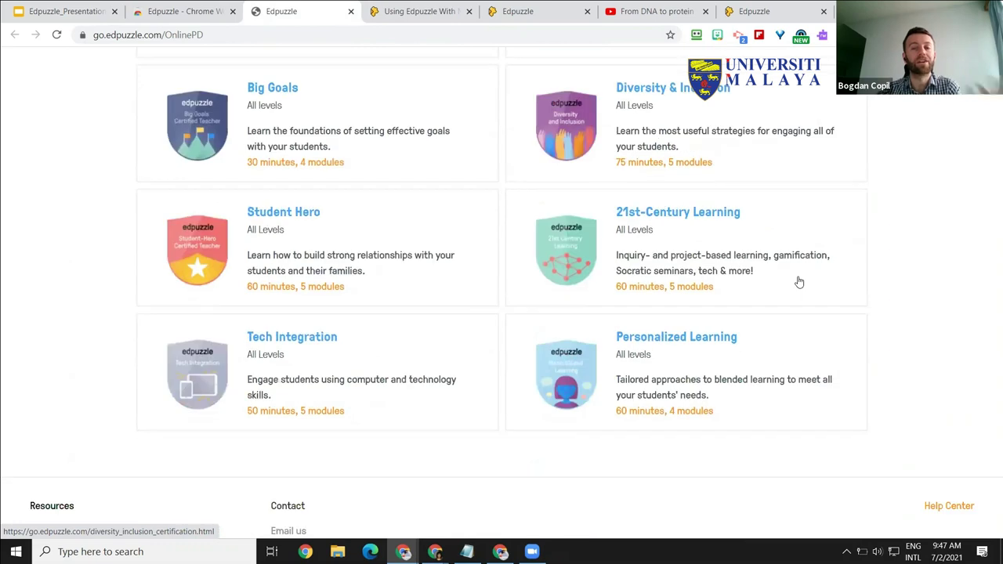
scroll(799, 280, "down", 1)
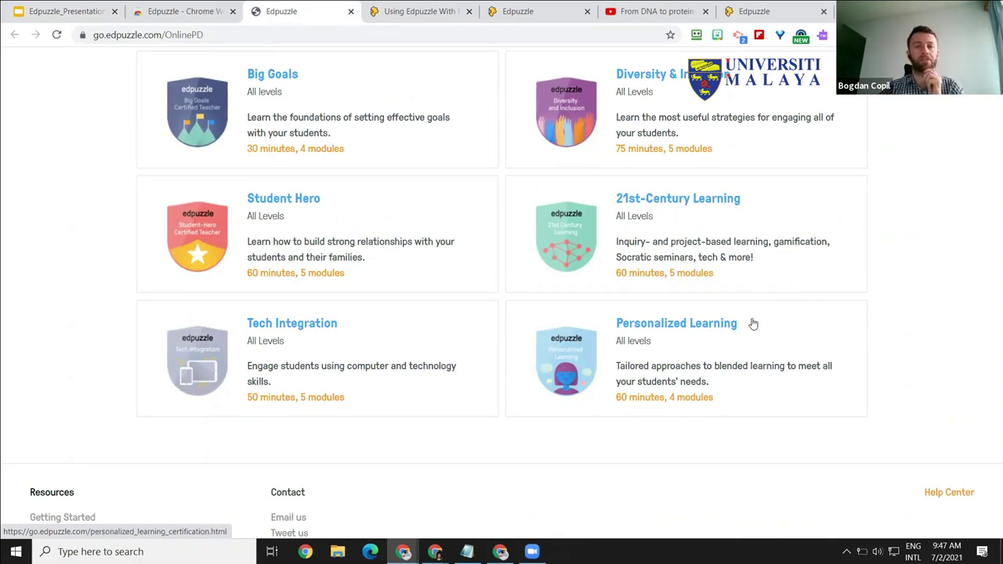
scroll(752, 323, "up", 1)
scroll(753, 323, "up", 1)
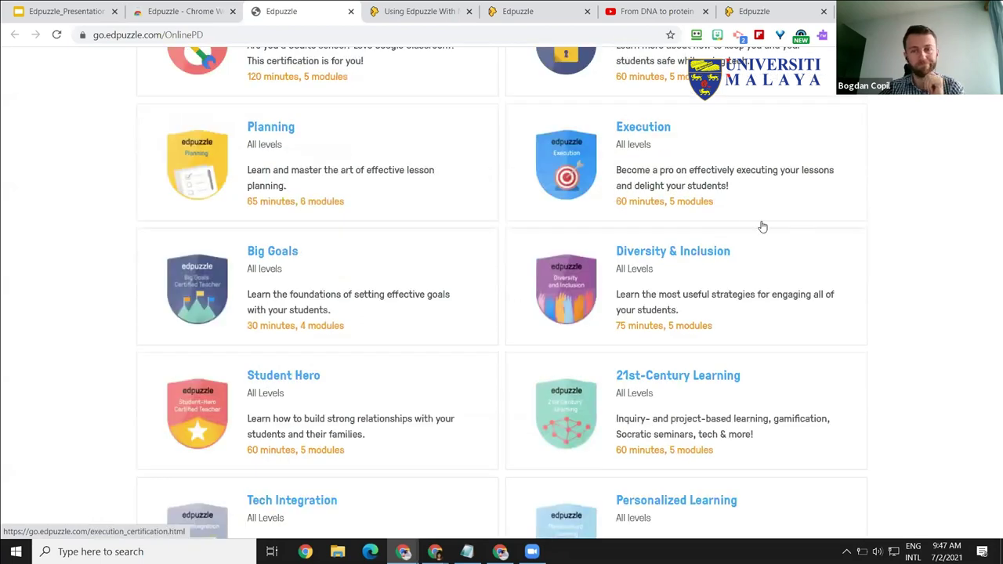
scroll(890, 337, "down", 2)
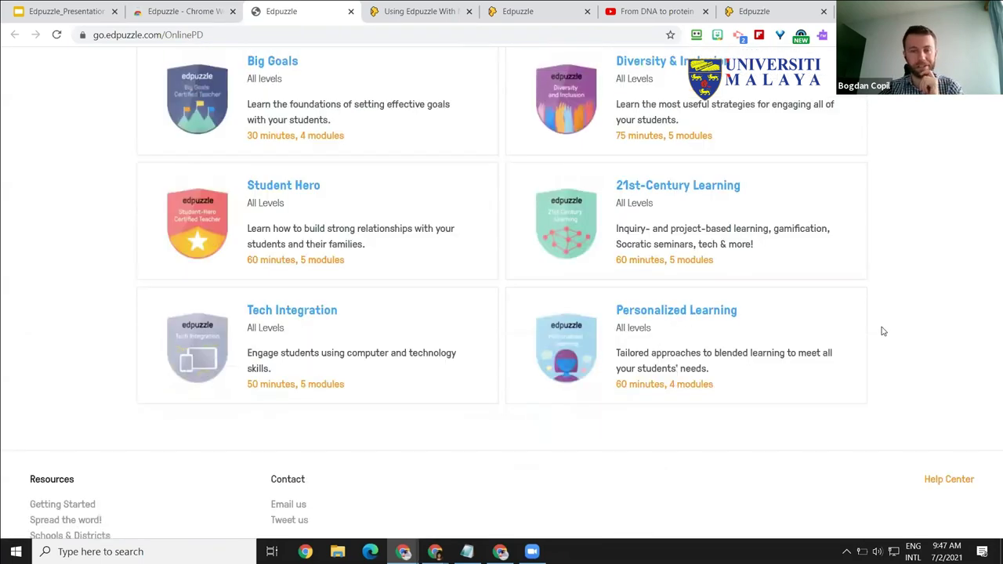
scroll(878, 323, "up", 2)
scroll(421, 164, "up", 8)
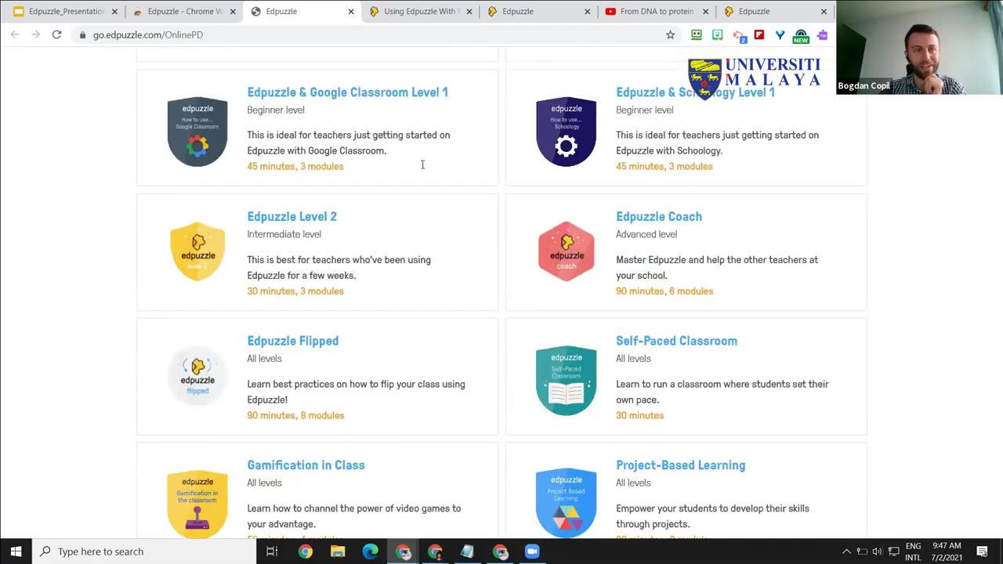
key("ctrl+1")
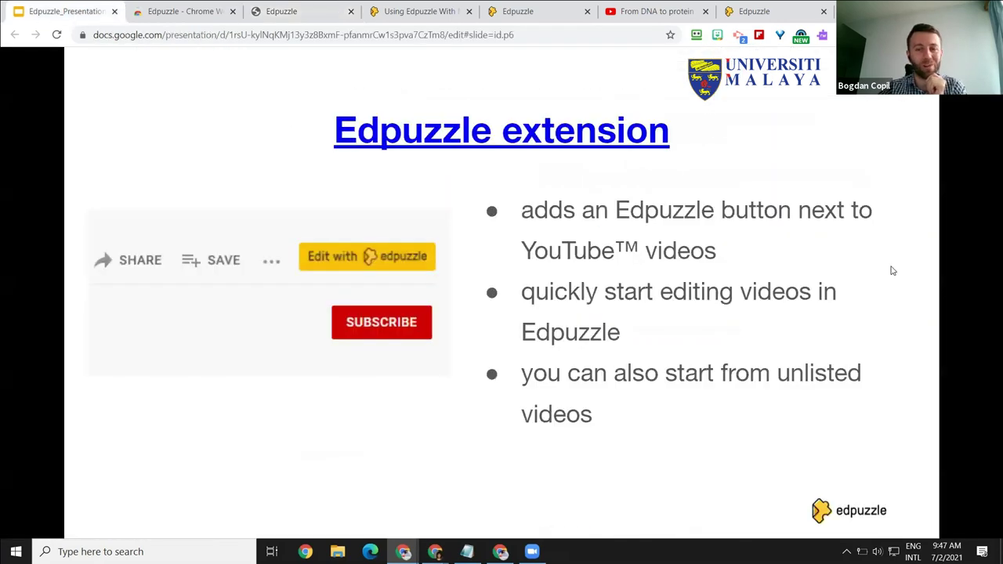
Step: Advance the slideshow past the Edpuzzle extension slide
key("Right")
key("Right")
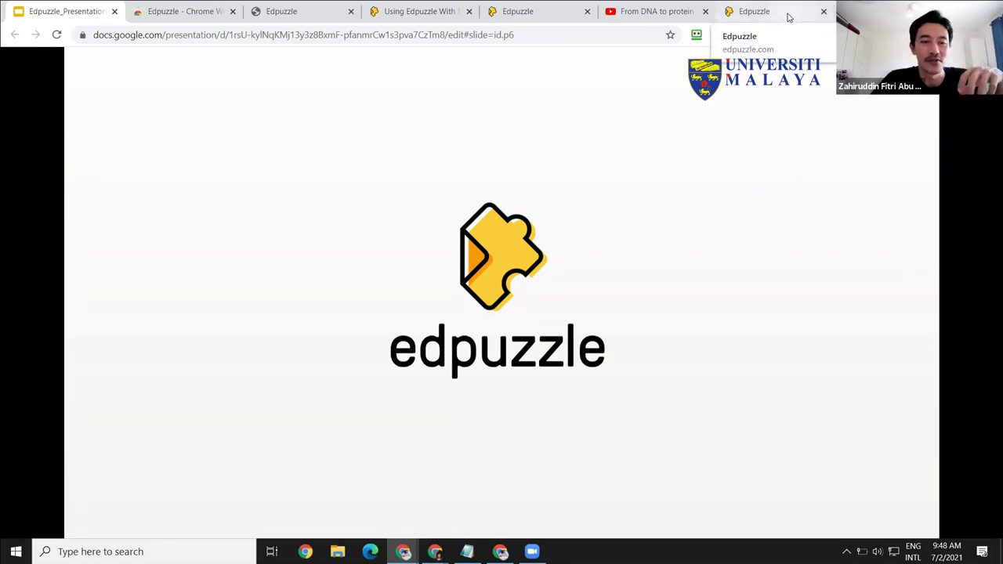
Step: Open the Demo Class - Science class options from the EdTech Coach content list in Edpuzzle
left_click(789, 18)
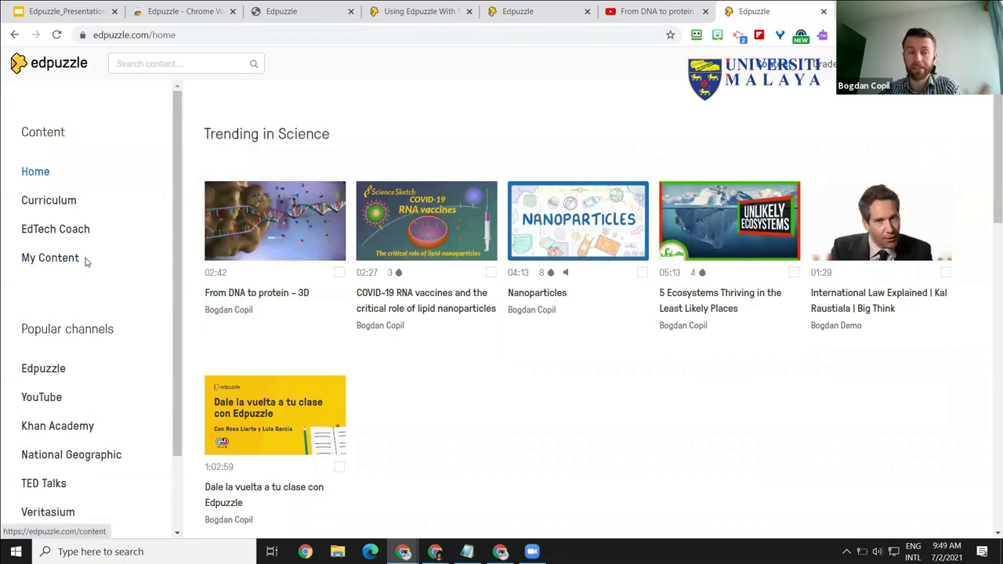
left_click(67, 230)
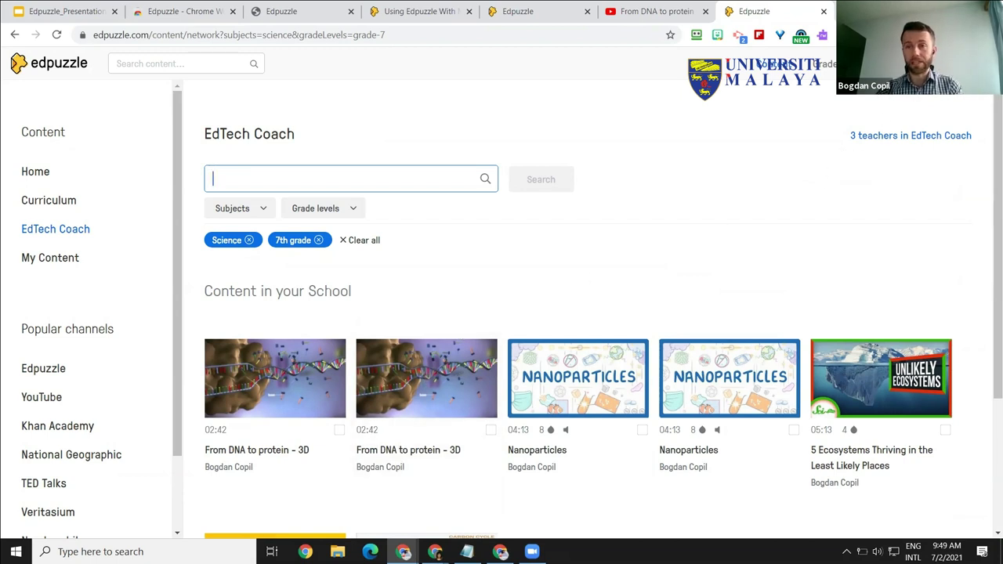
left_click(772, 63)
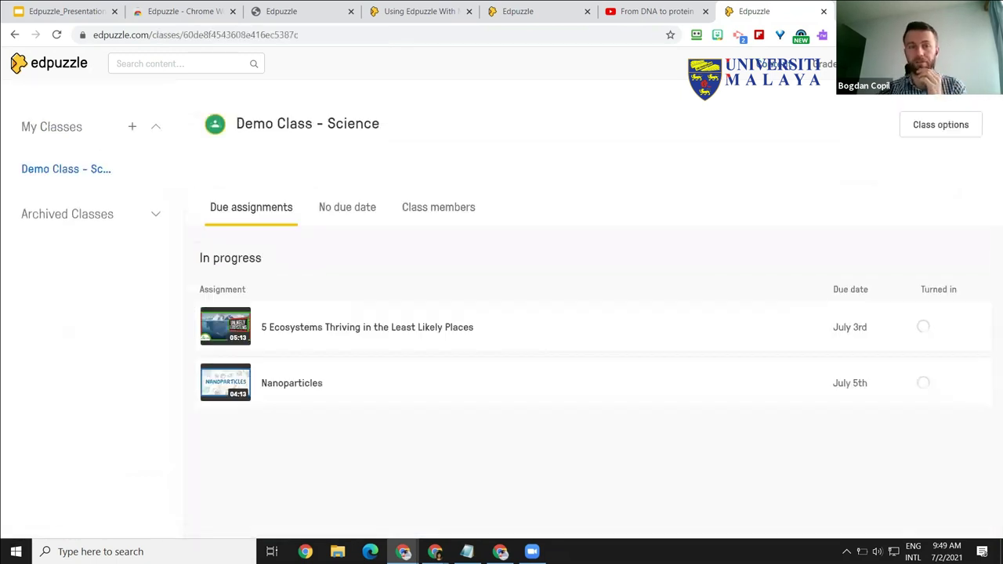
left_click(938, 124)
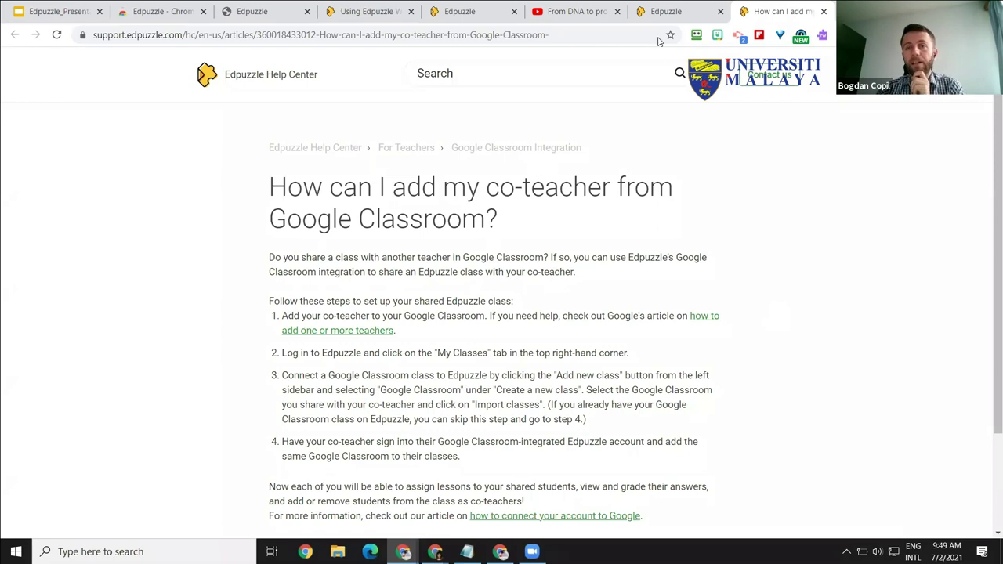
Step: Compare Class options with the co-teacher article's highlighted steps, open For Teachers, then return to the presentation
left_click(662, 11)
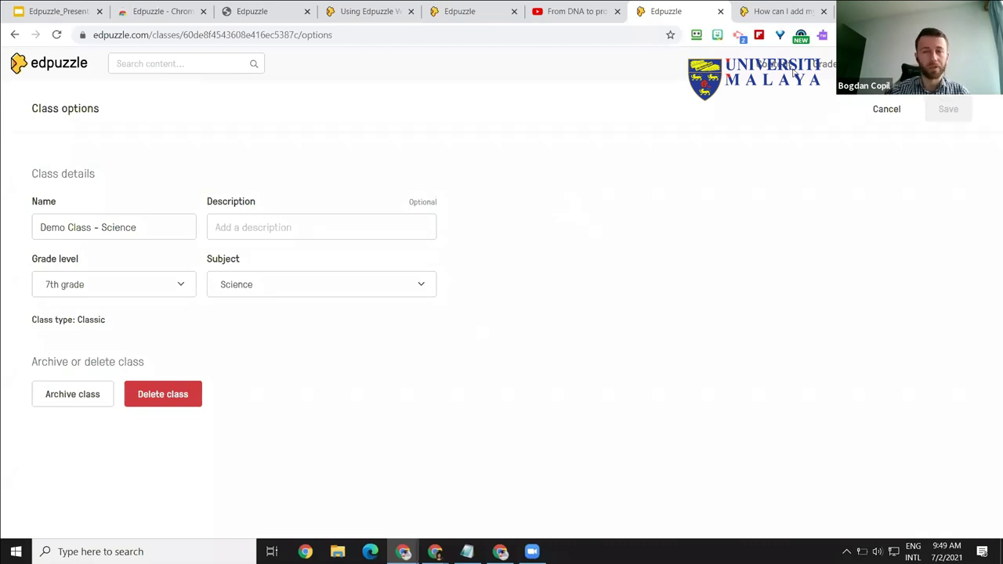
key("ctrl+Tab")
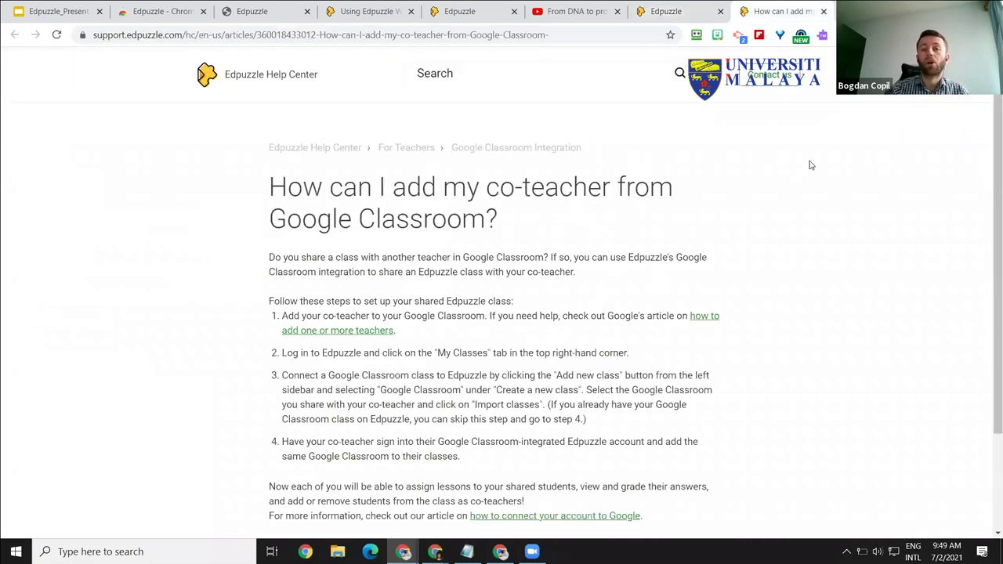
scroll(502, 313, "down", 3)
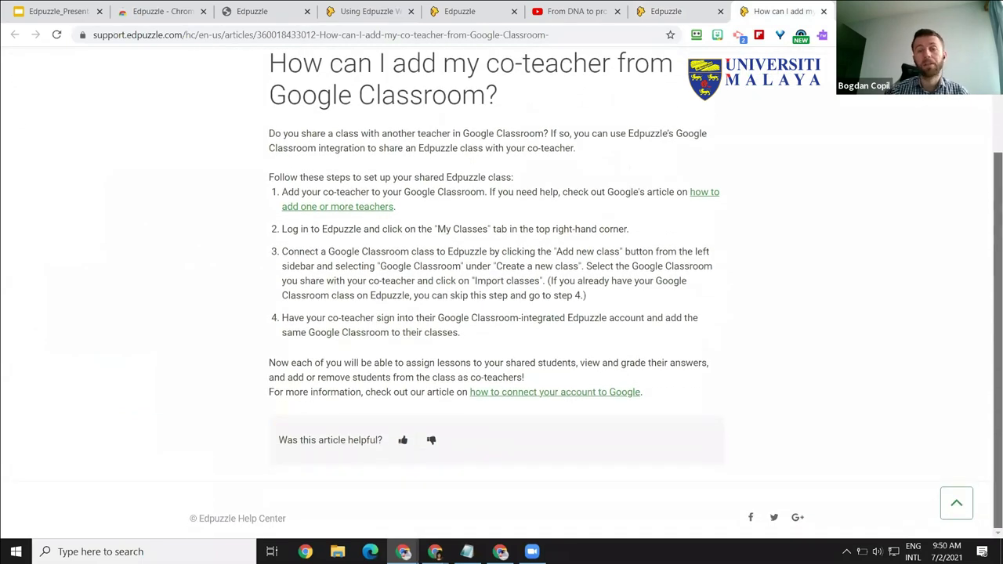
scroll(598, 145, "up", 3)
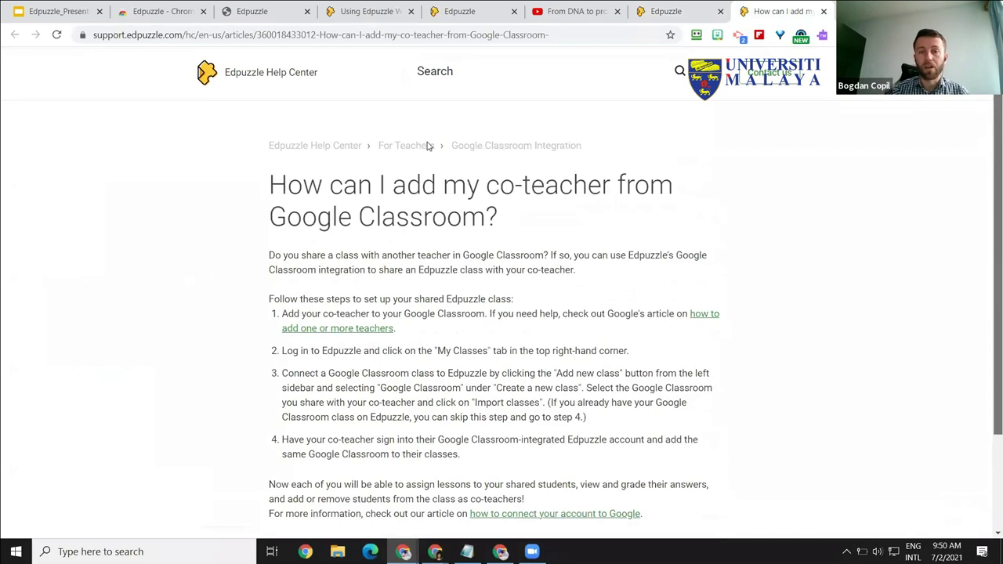
scroll(506, 138, "up", 1)
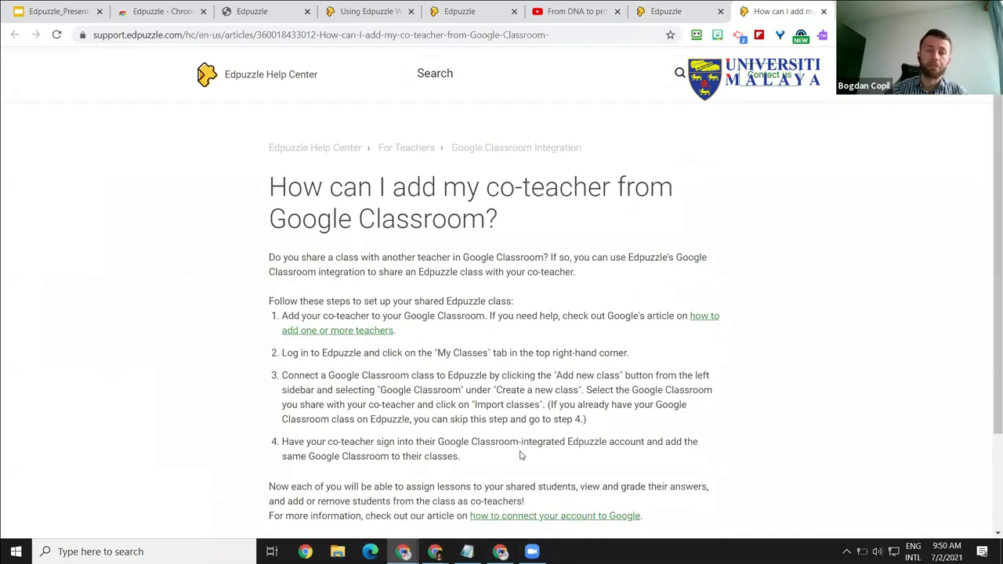
left_click_drag(458, 378, 468, 402)
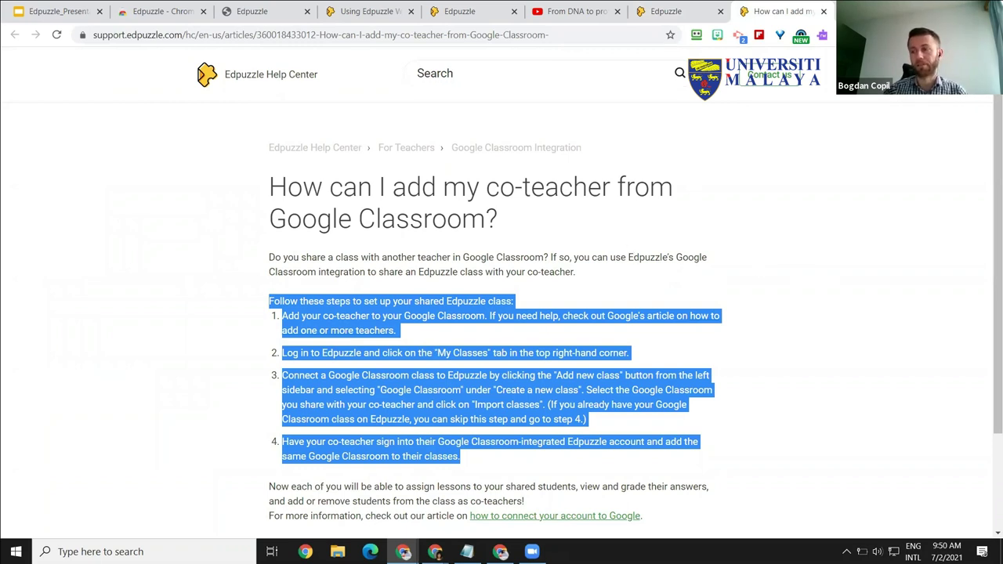
left_click(521, 348)
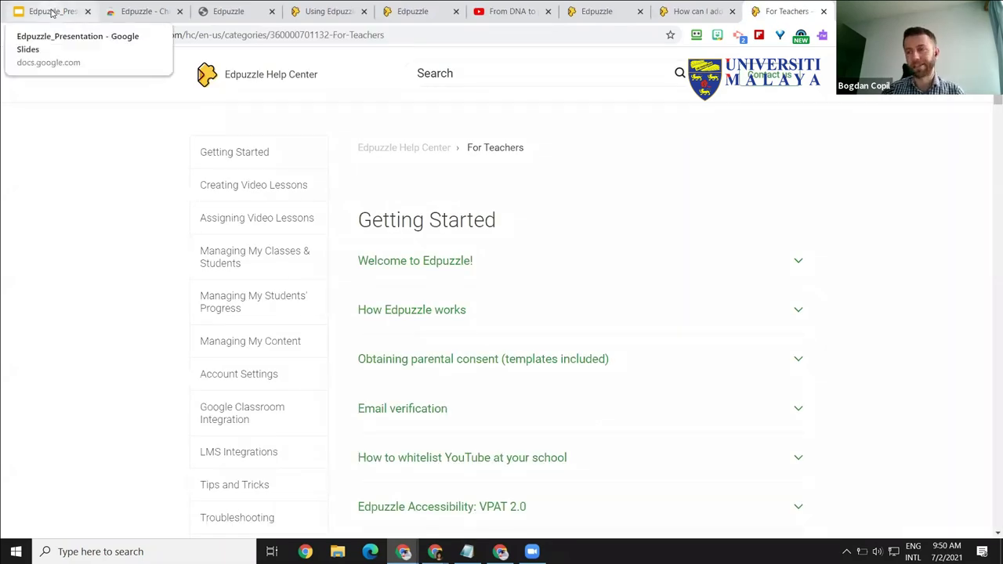
left_click(51, 13)
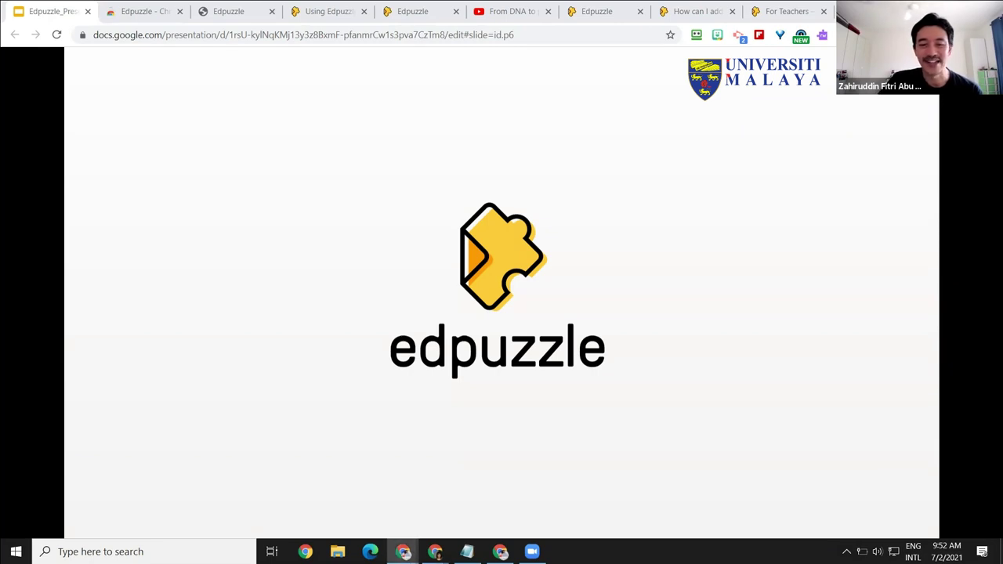
Step: Open the Edpuzzle Malaysia Facebook group and accept cookies through the detailed cookie settings
left_click(600, 353)
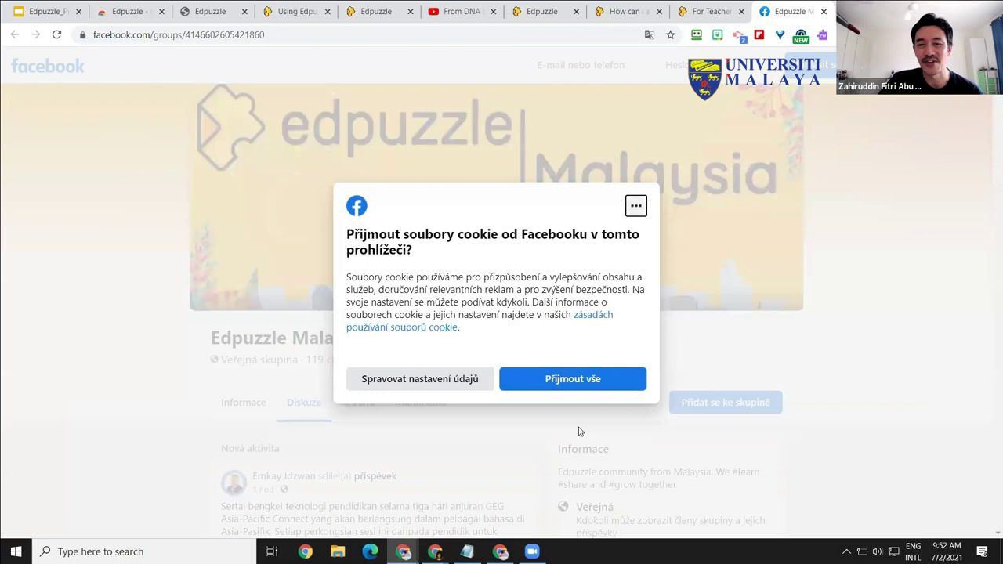
left_click(466, 380)
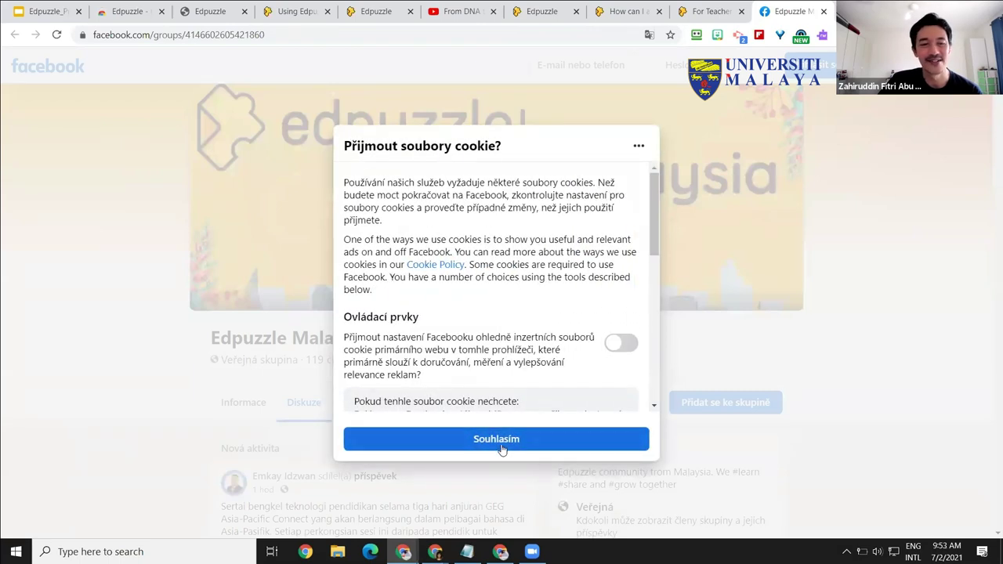
left_click(506, 441)
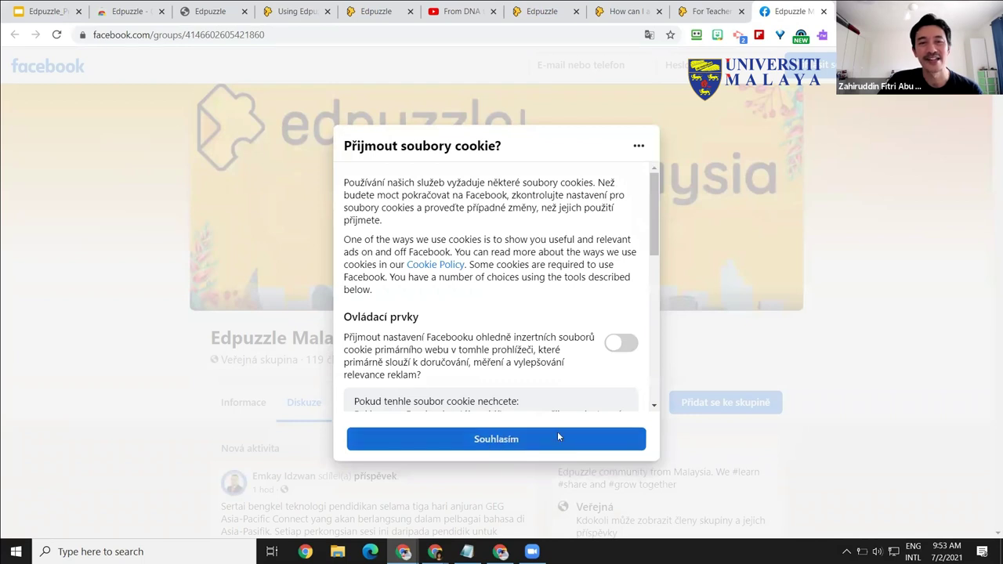